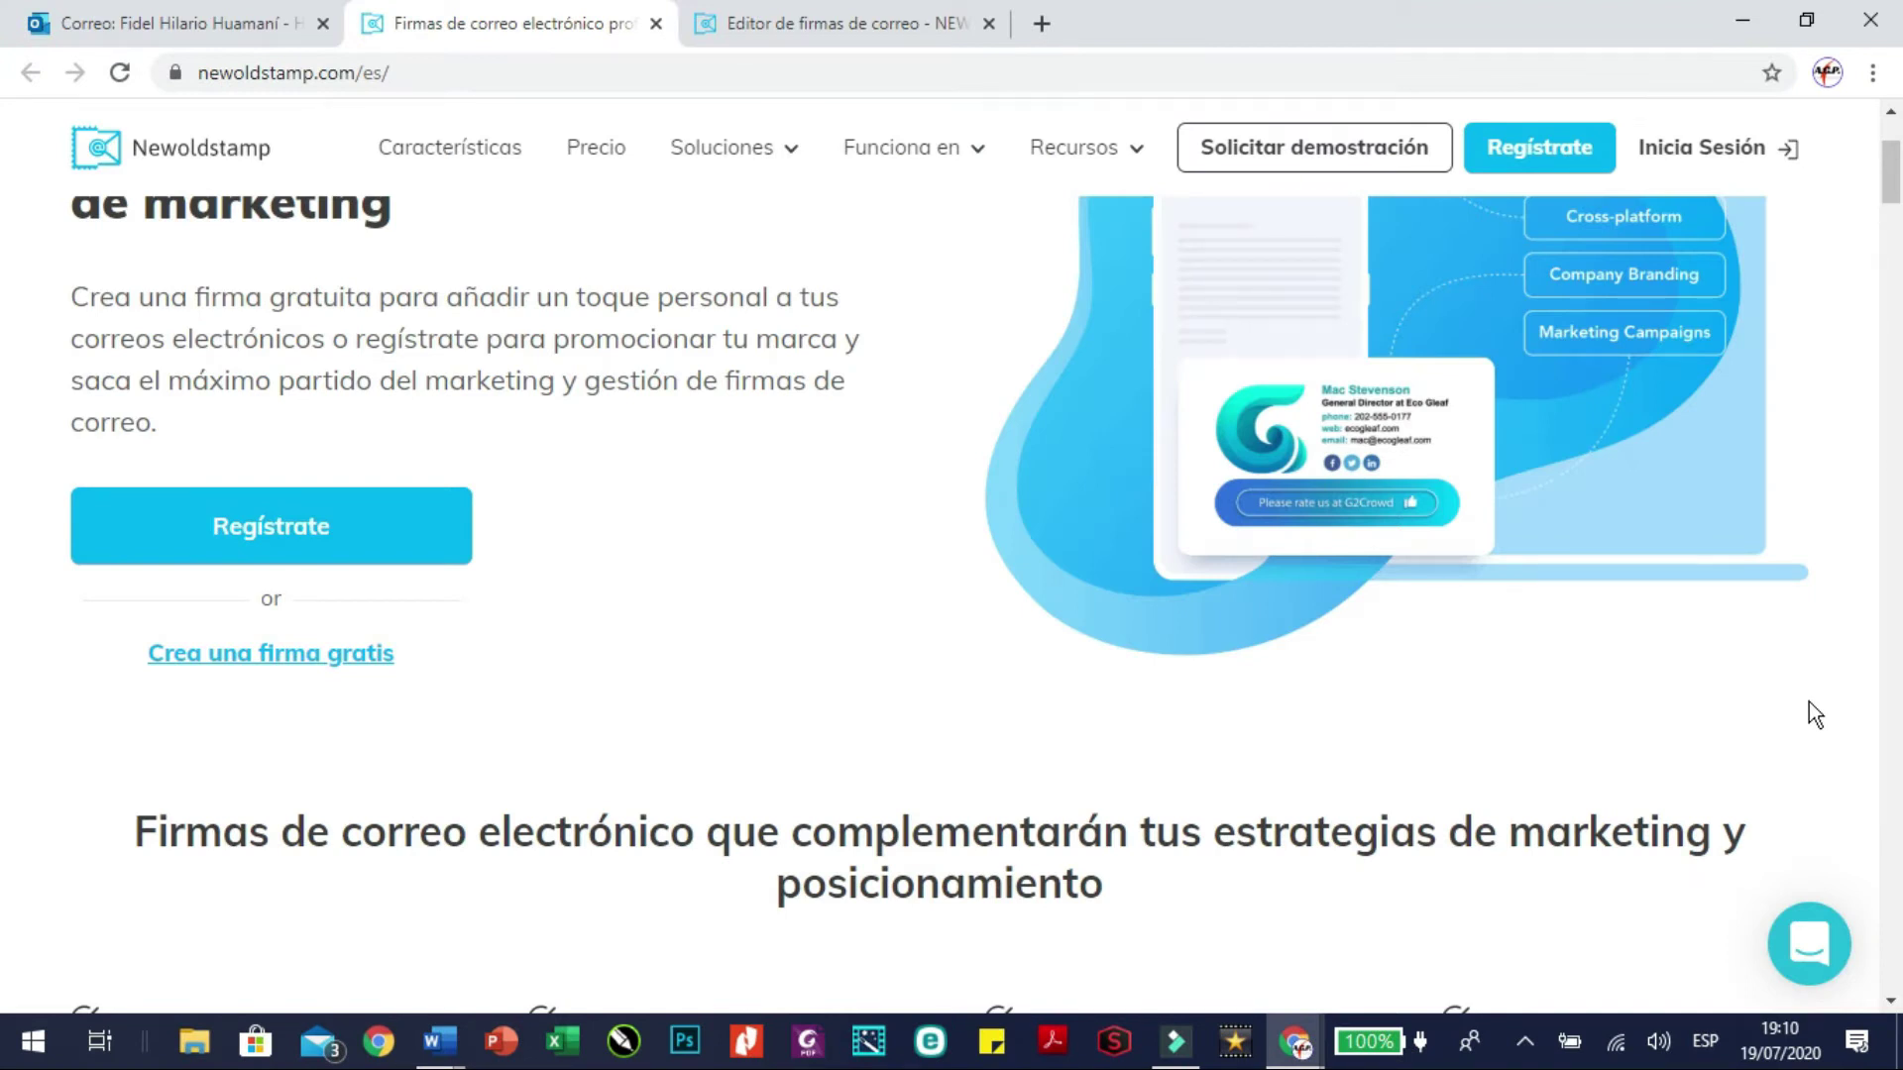
Switch to the Newoldstamp signature editor with its empty main-information form and sample preview
scroll(823, 611, "up", 1)
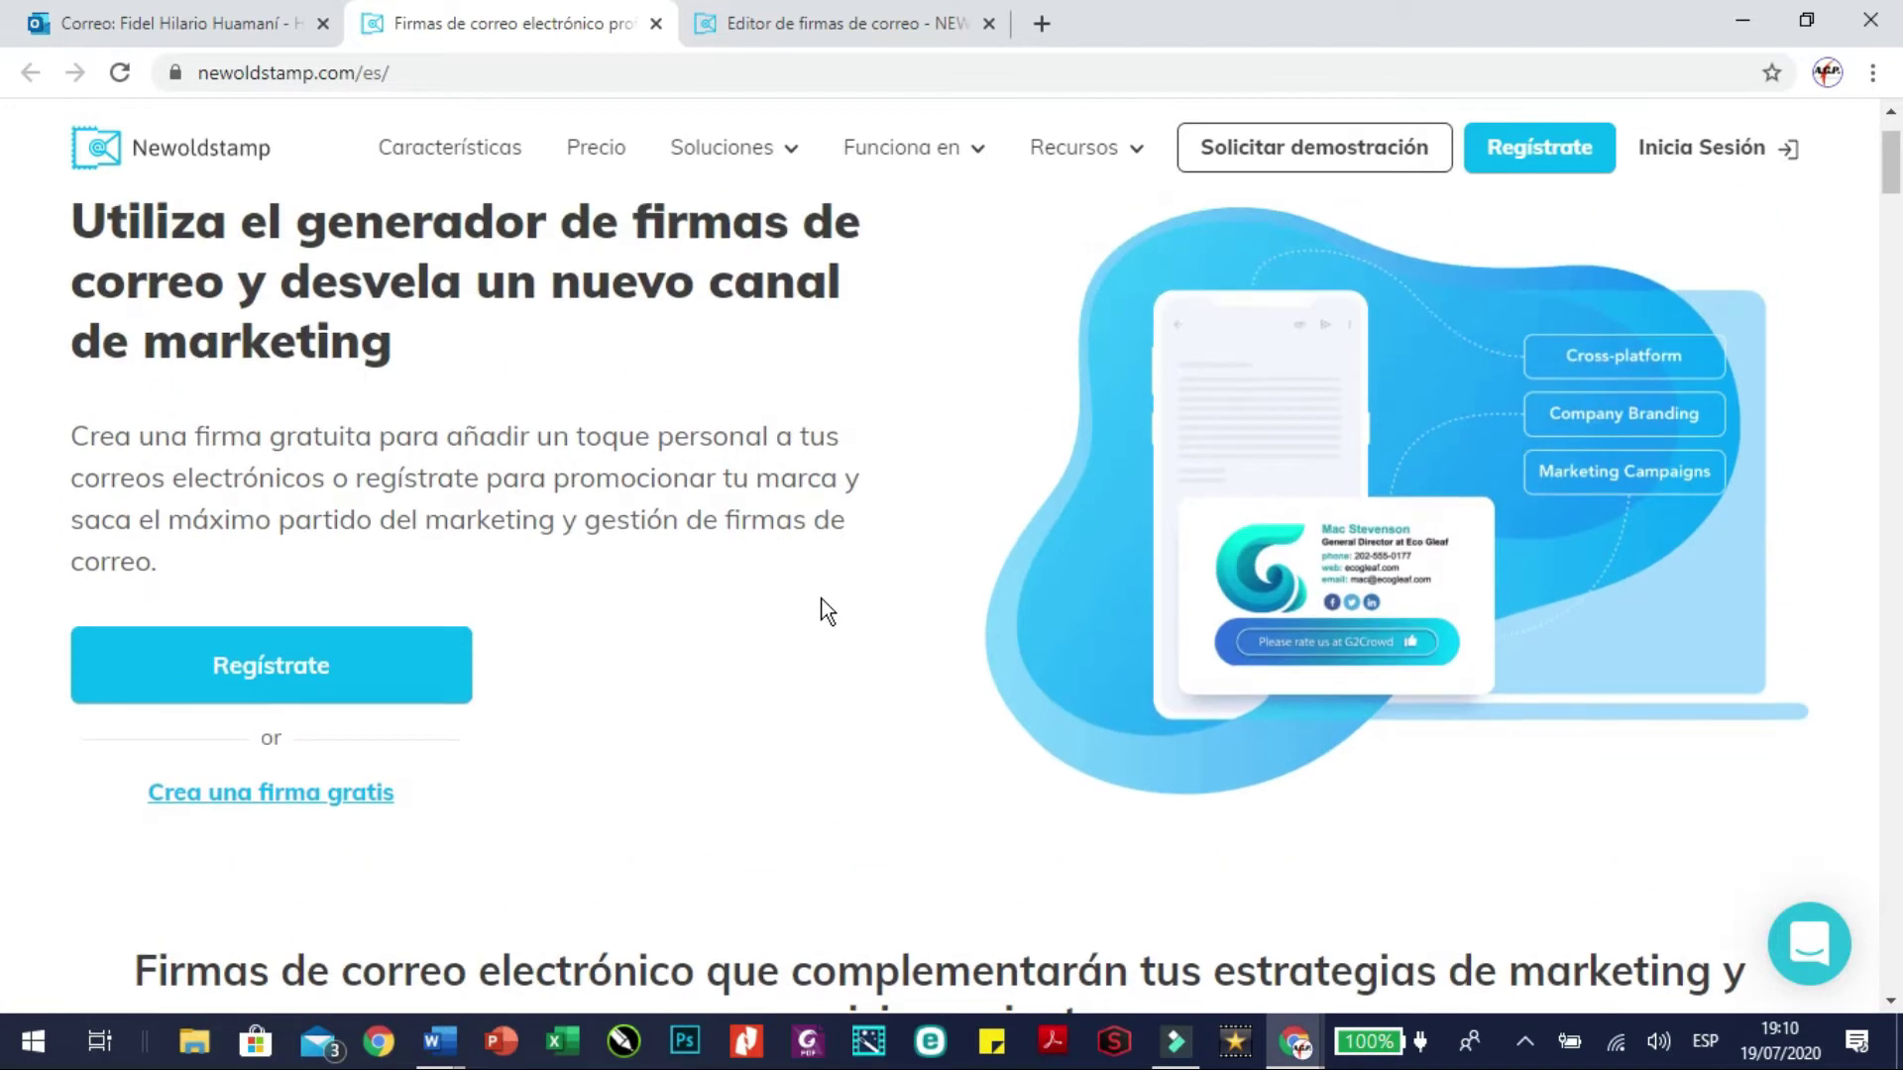
scroll(753, 604, "down", 1)
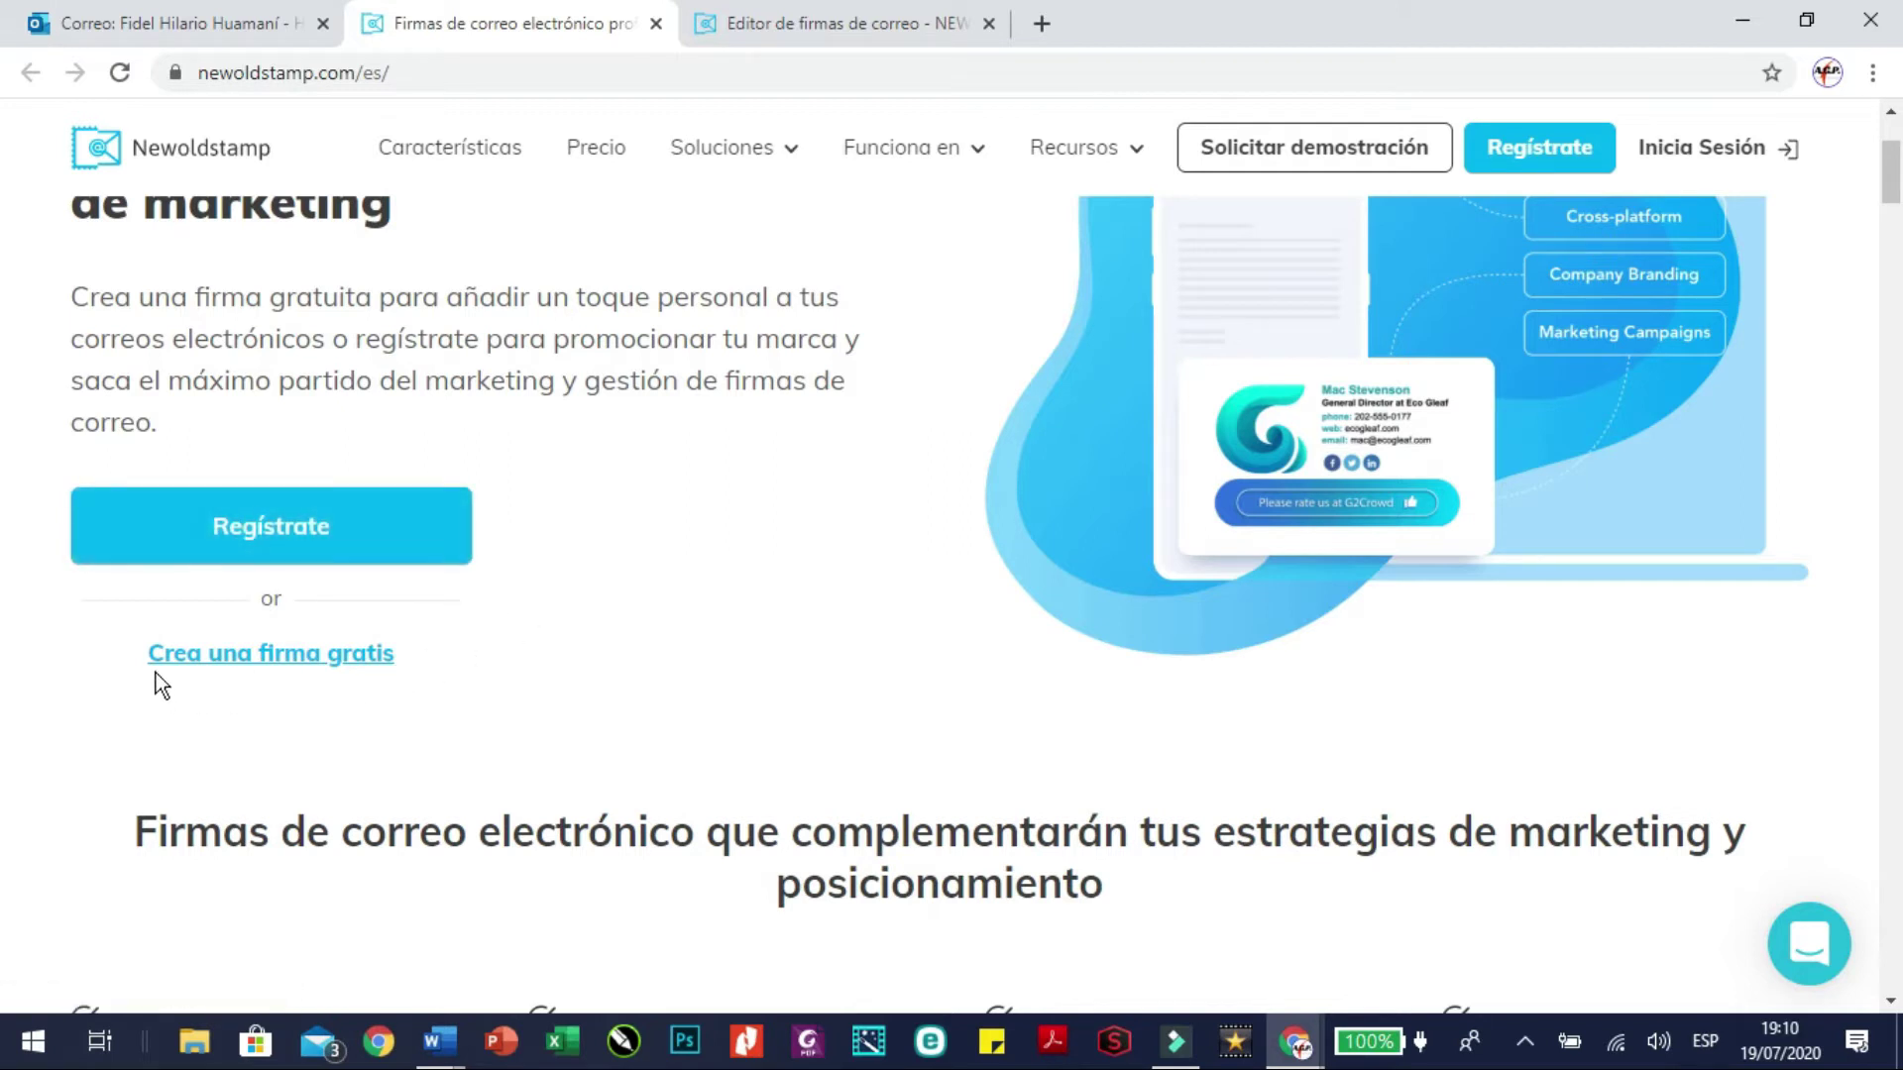
left_click(349, 672)
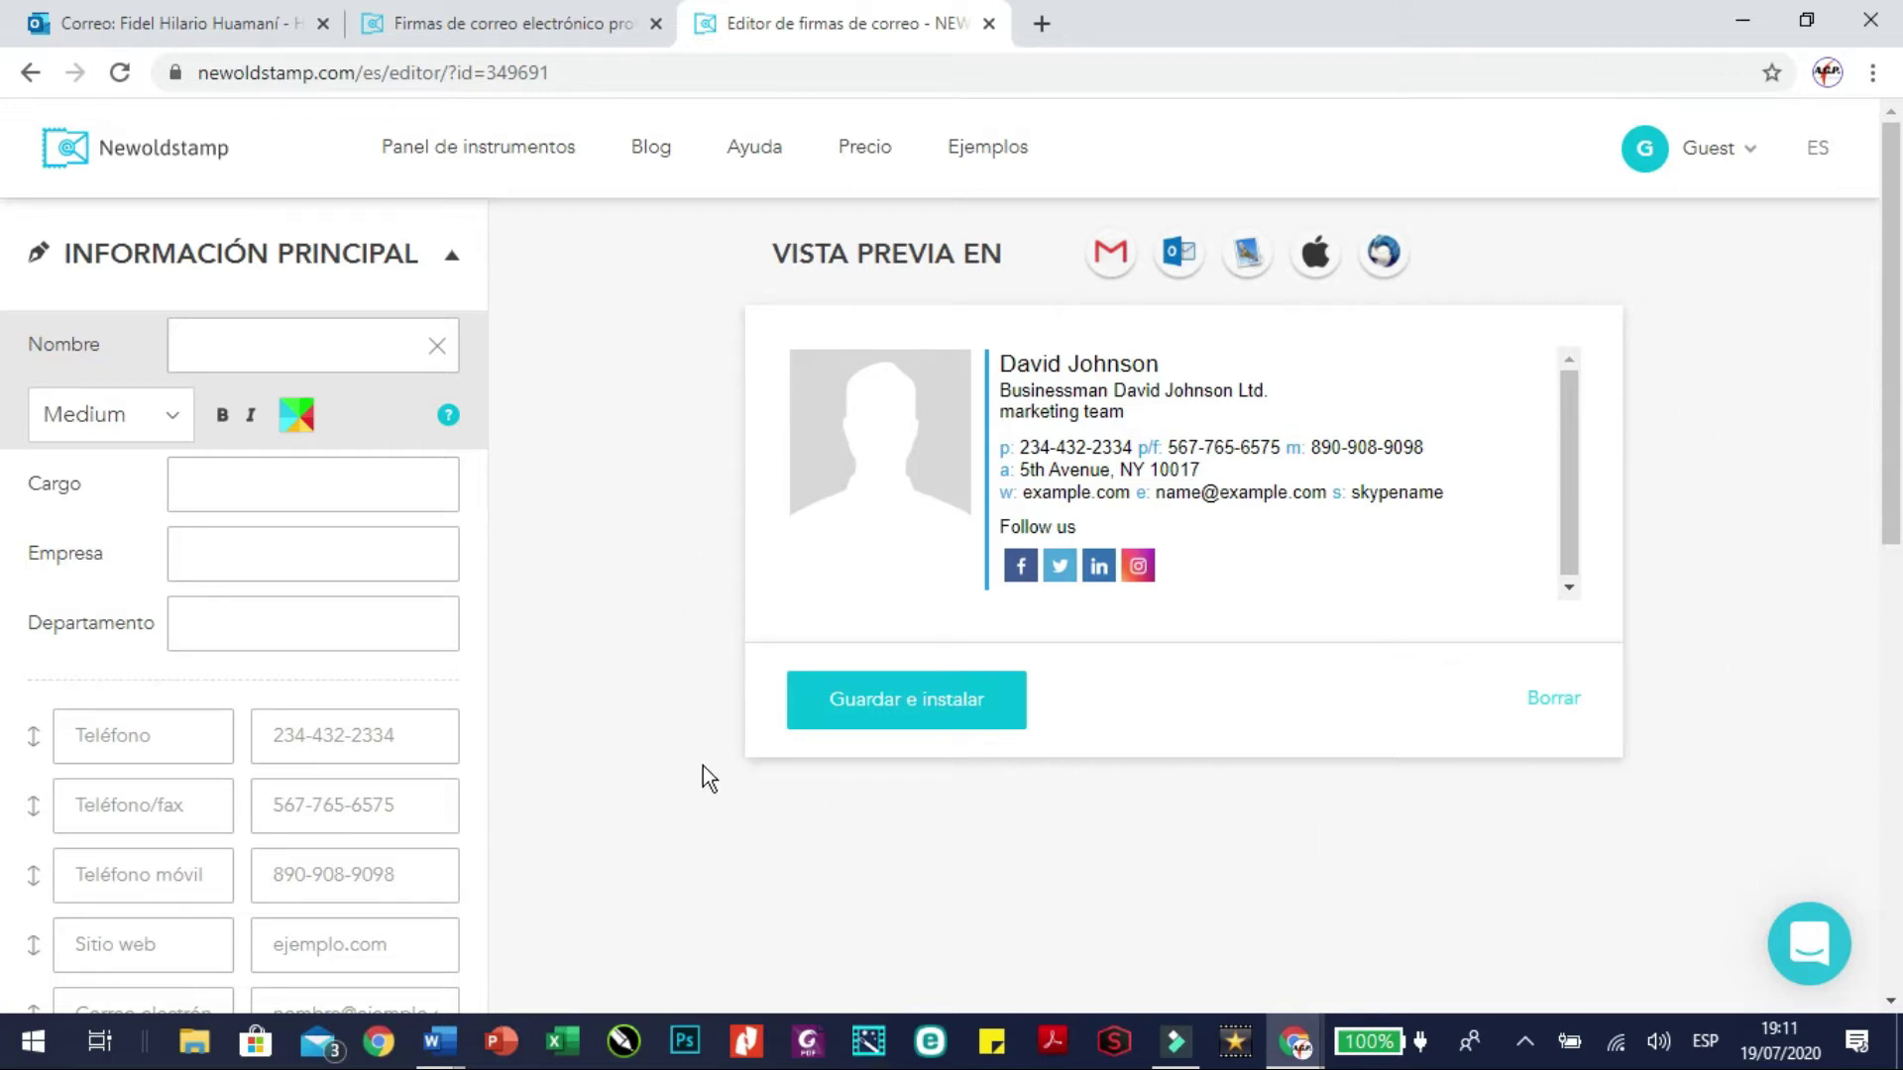
Enter the signature holder's full name in the Nombre field, with the surnames in capitals
left_click(331, 343)
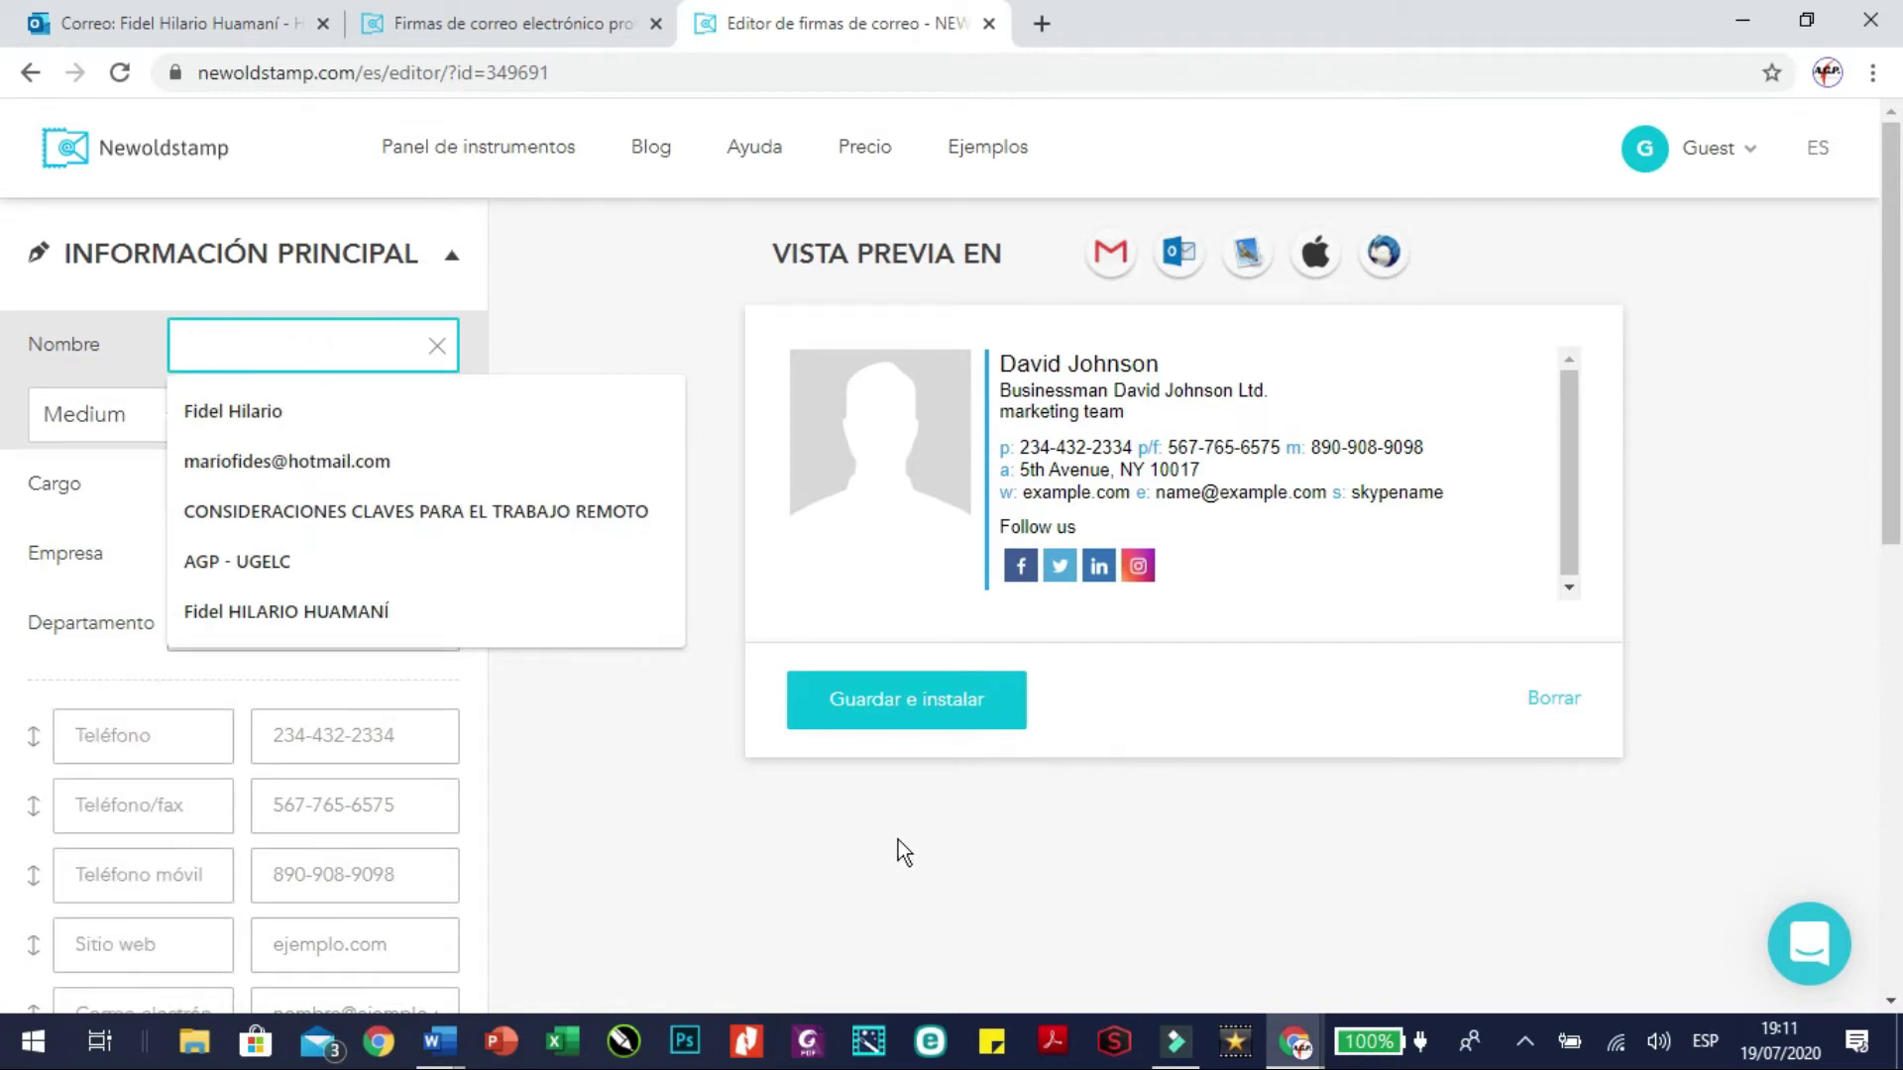
key("Caps_Lock")
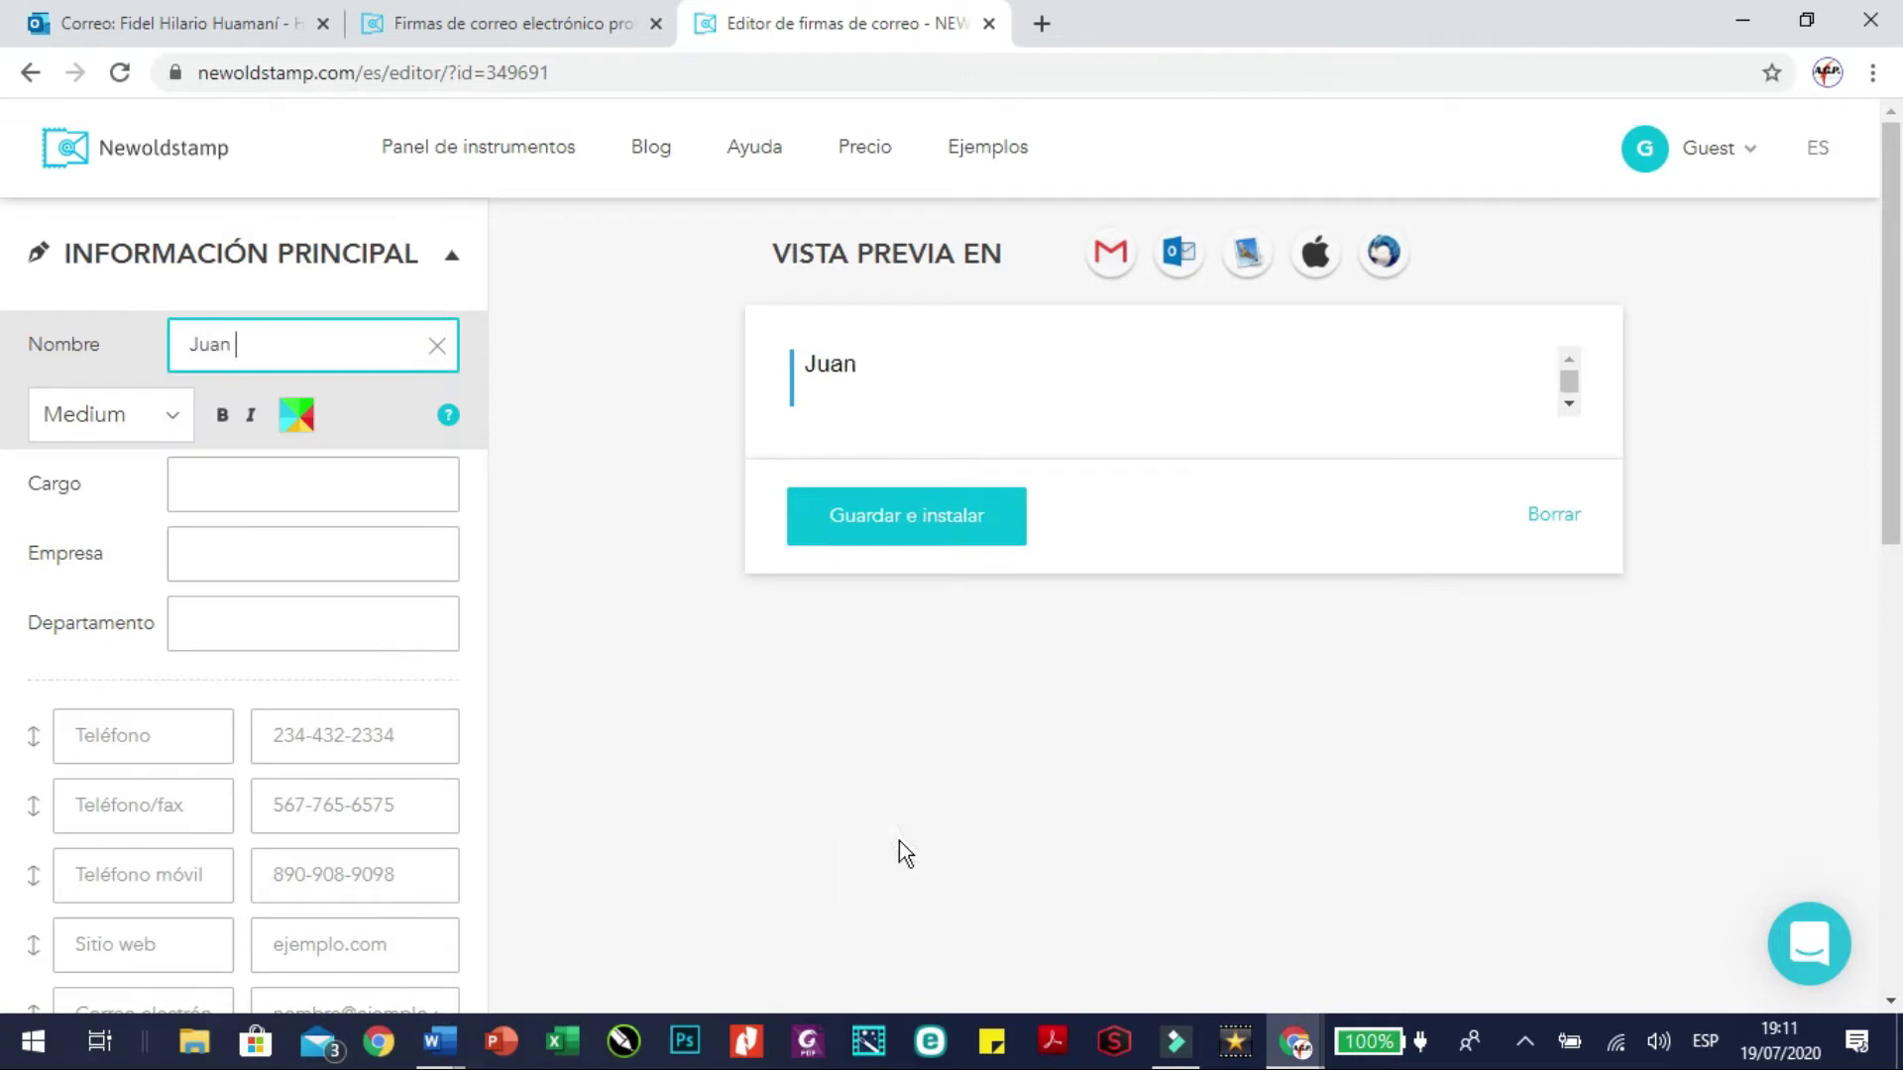
key("Caps_Lock")
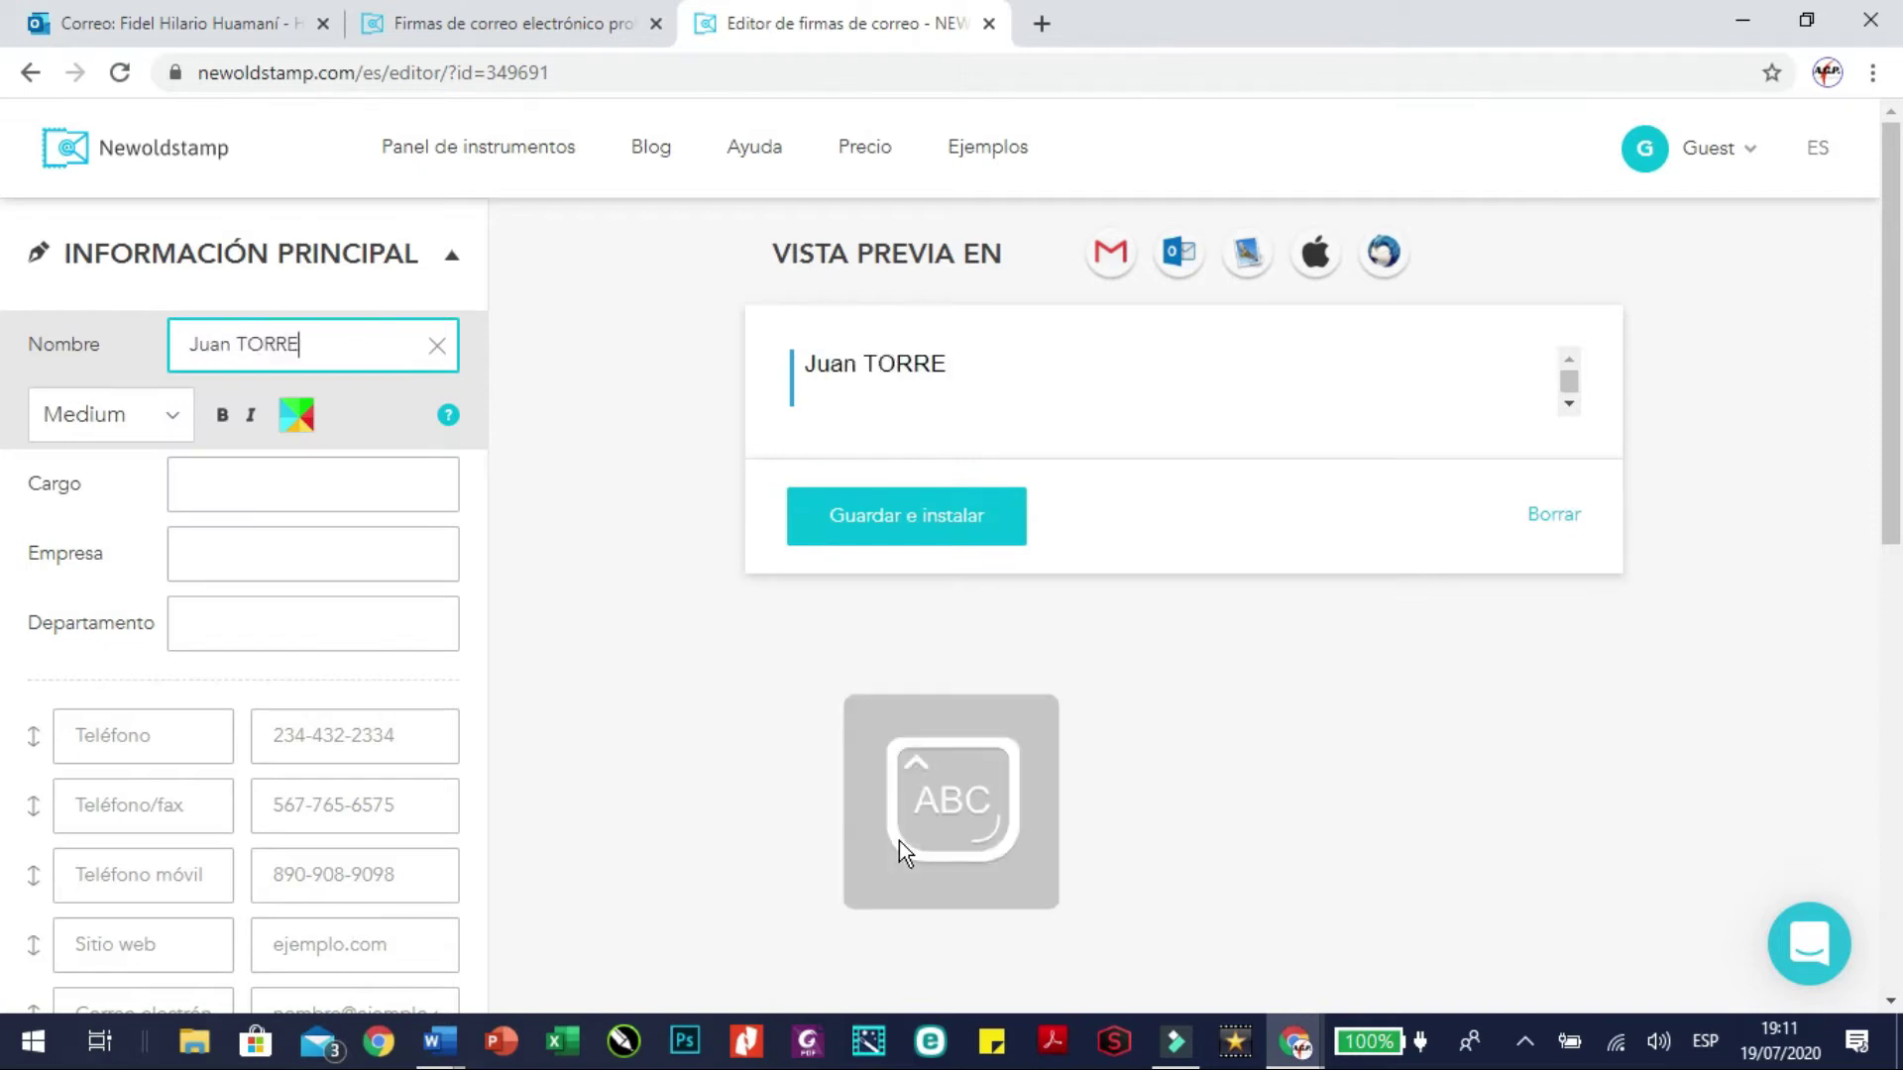
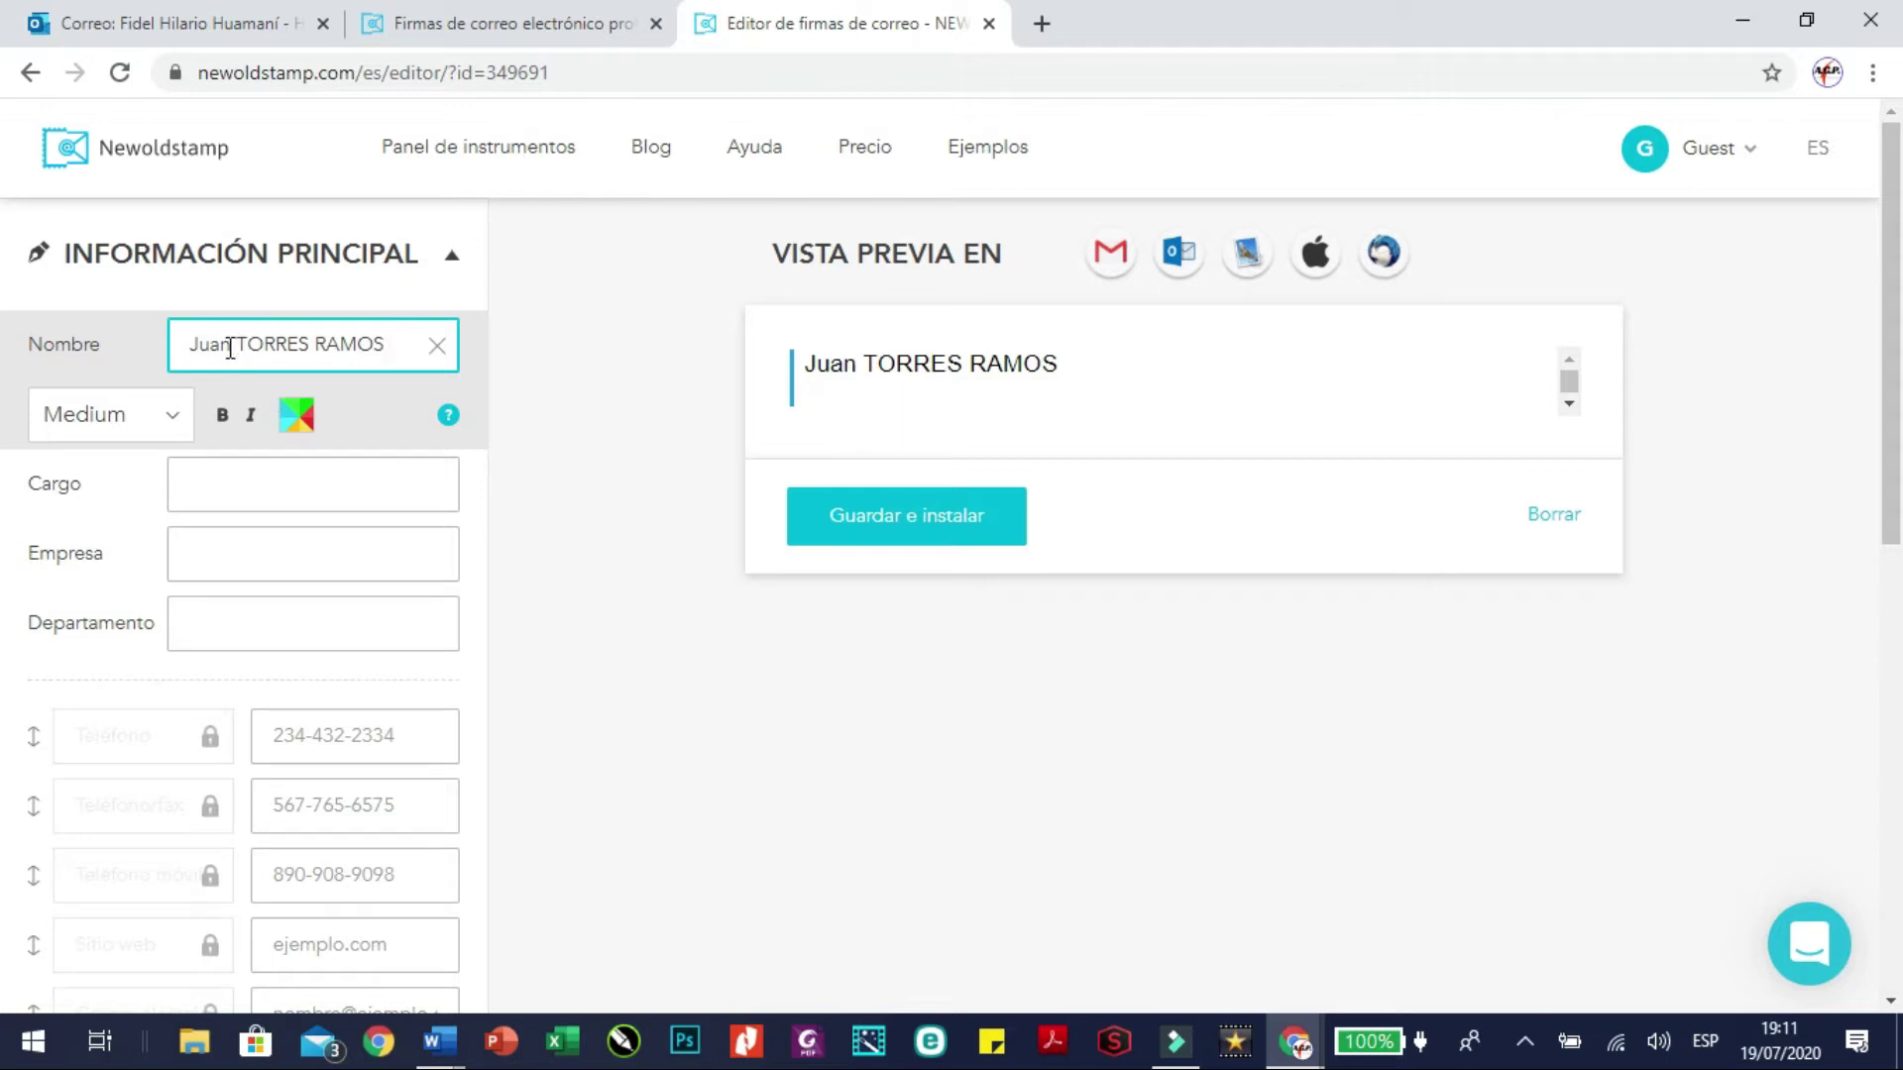
Keep the name at Medium size, make it bold, set its colour to #000000, and leave italic off
left_click(178, 424)
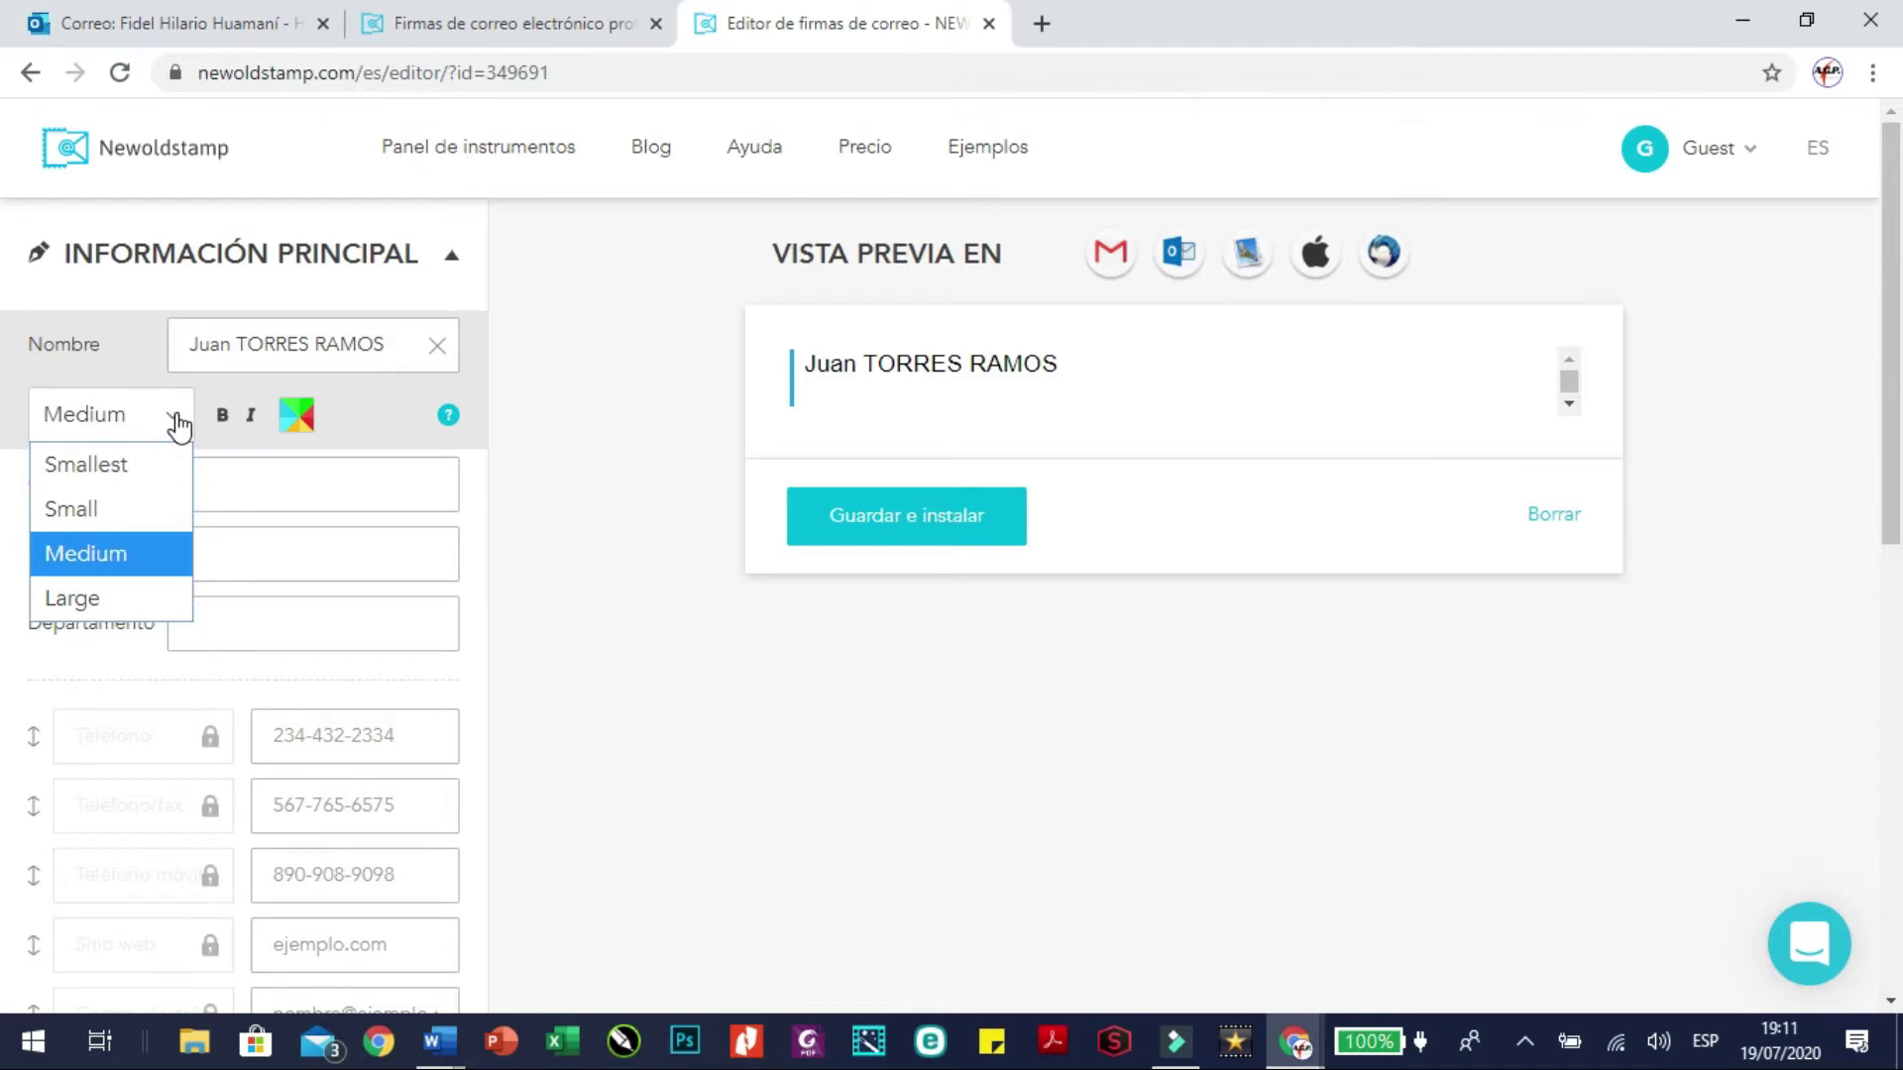
left_click(178, 424)
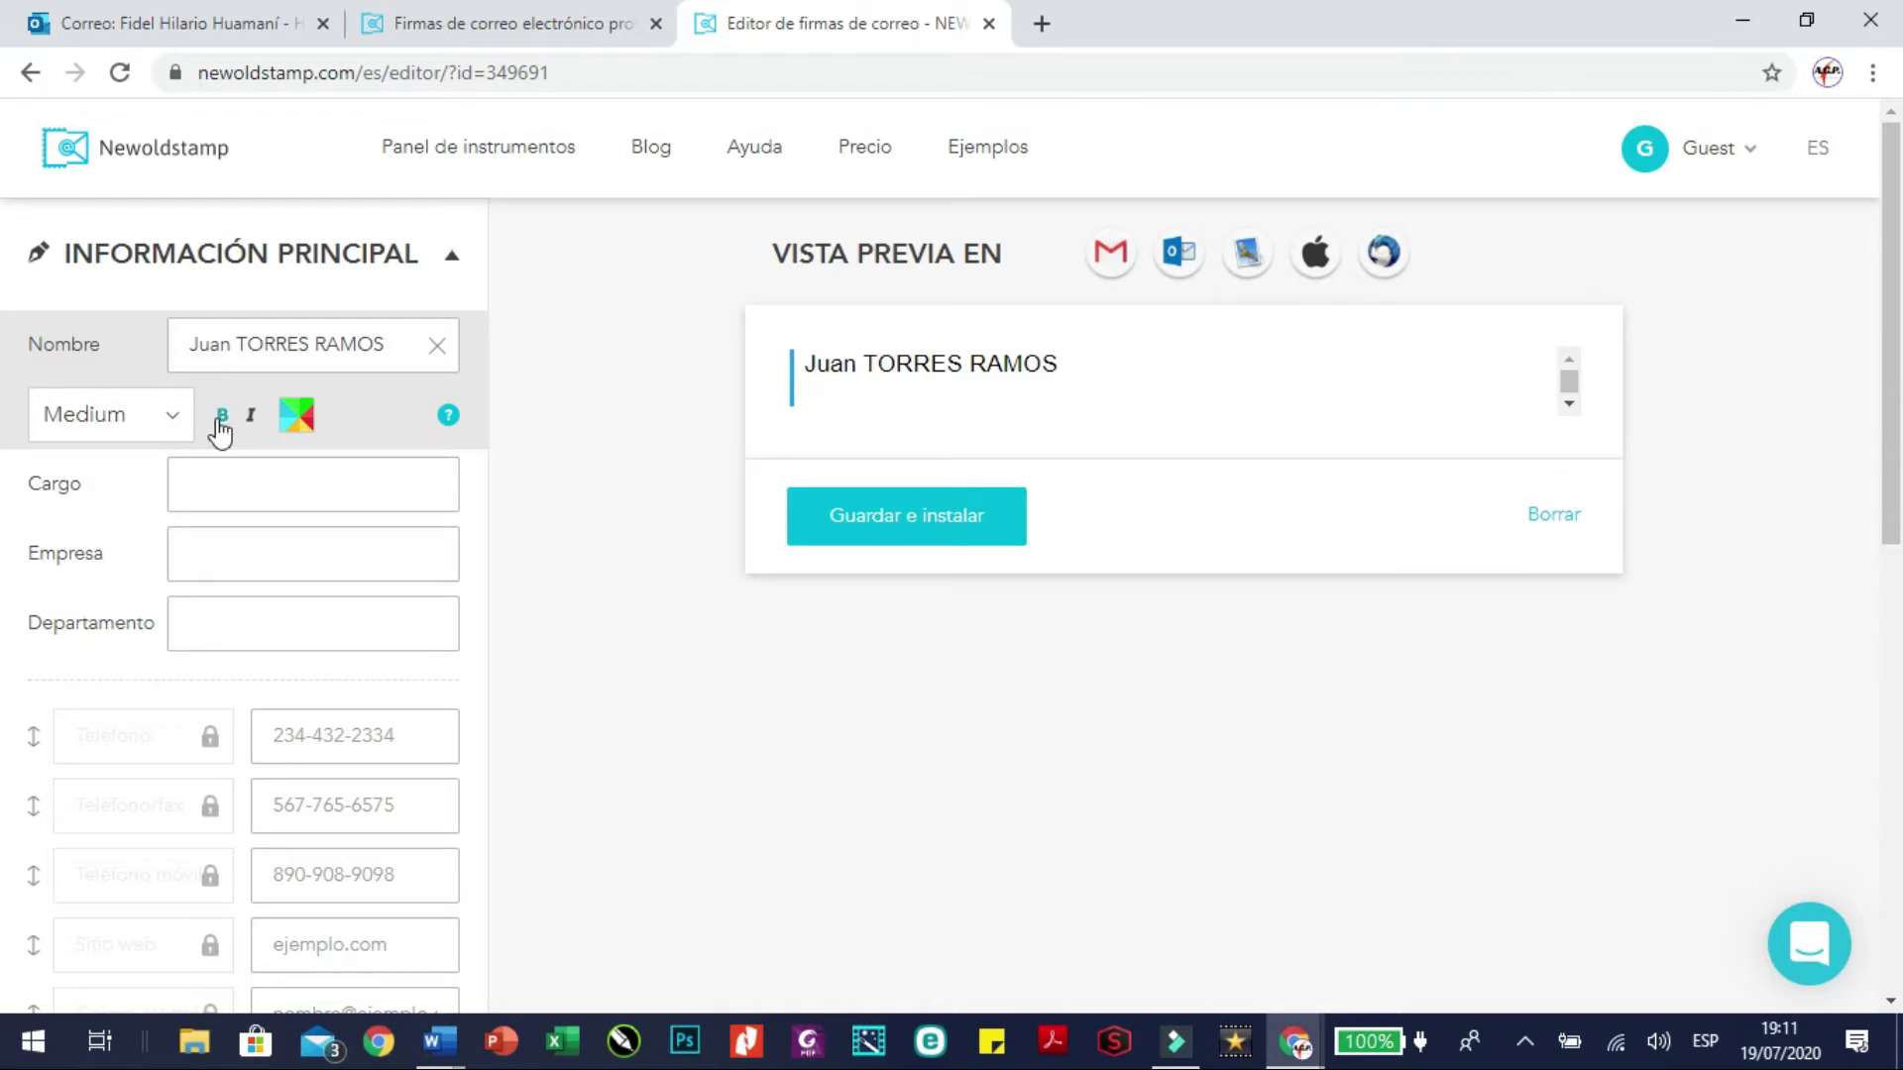
left_click(221, 419)
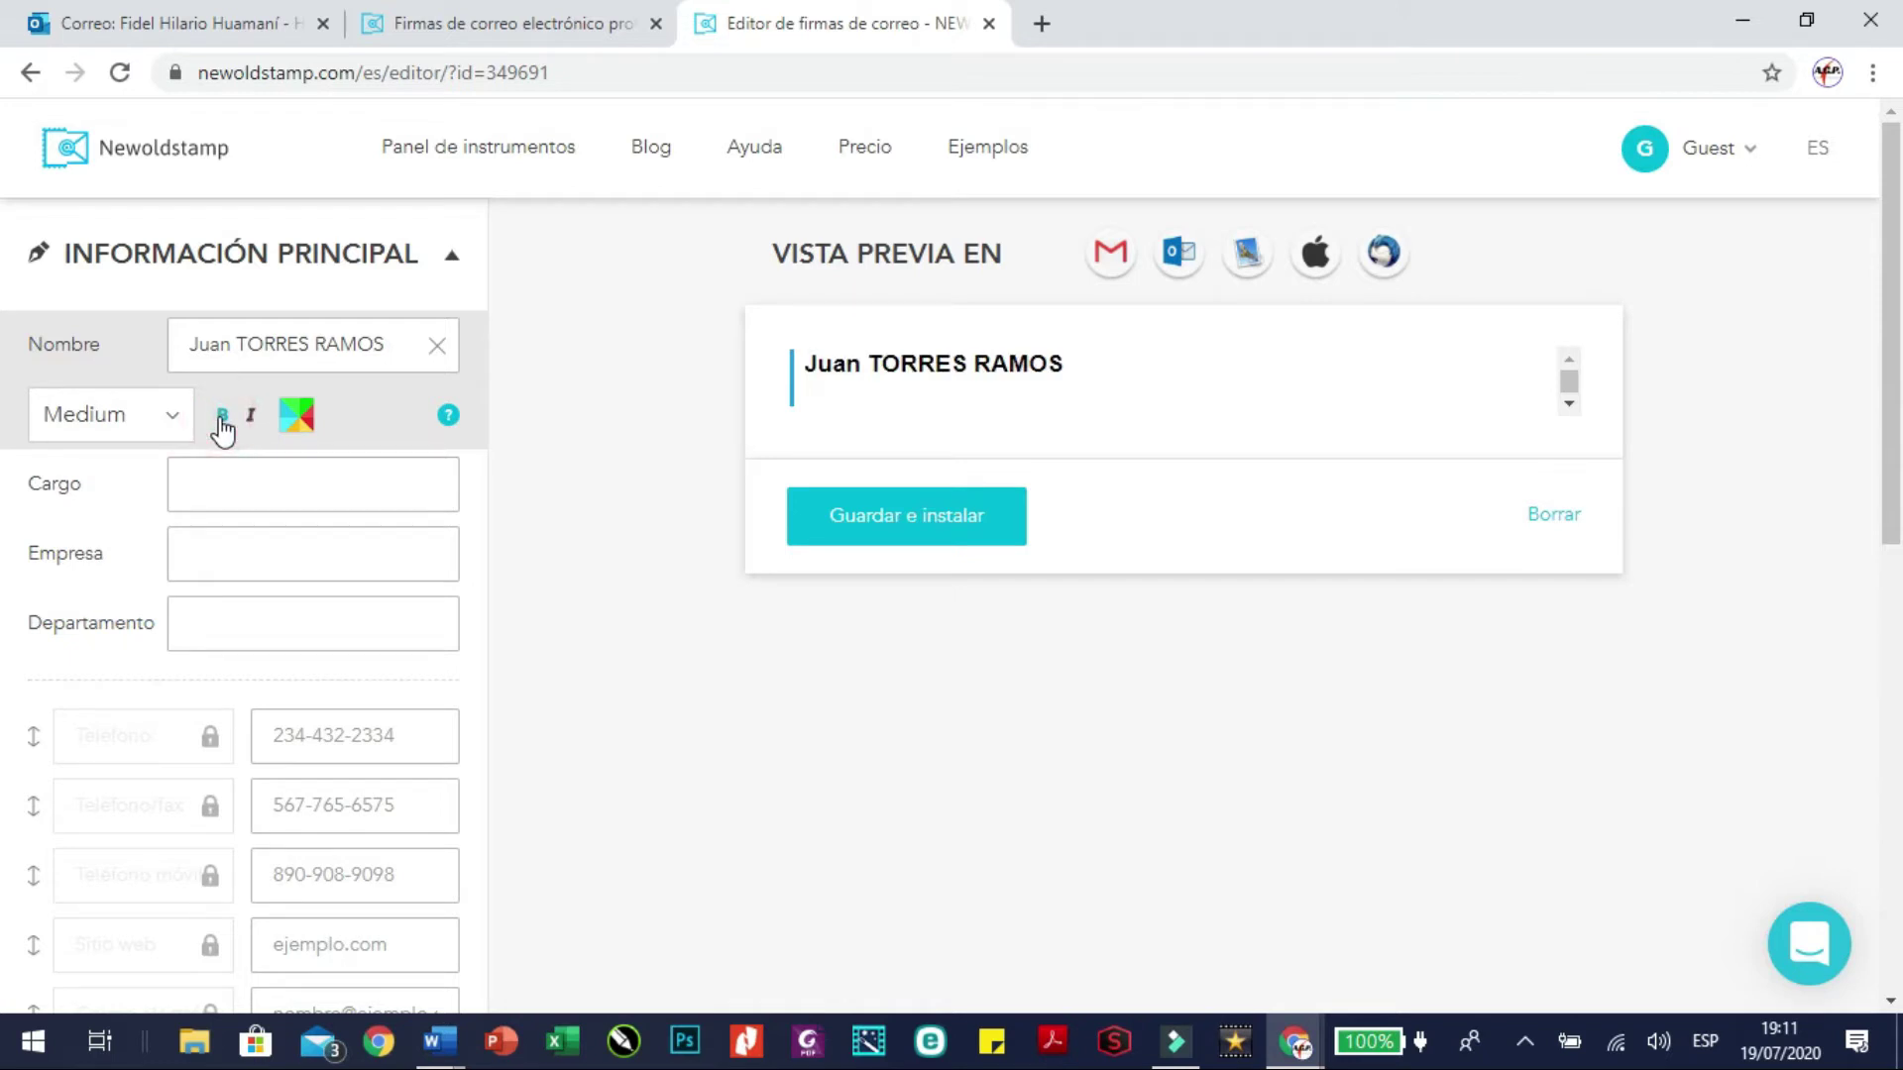
left_click(250, 415)
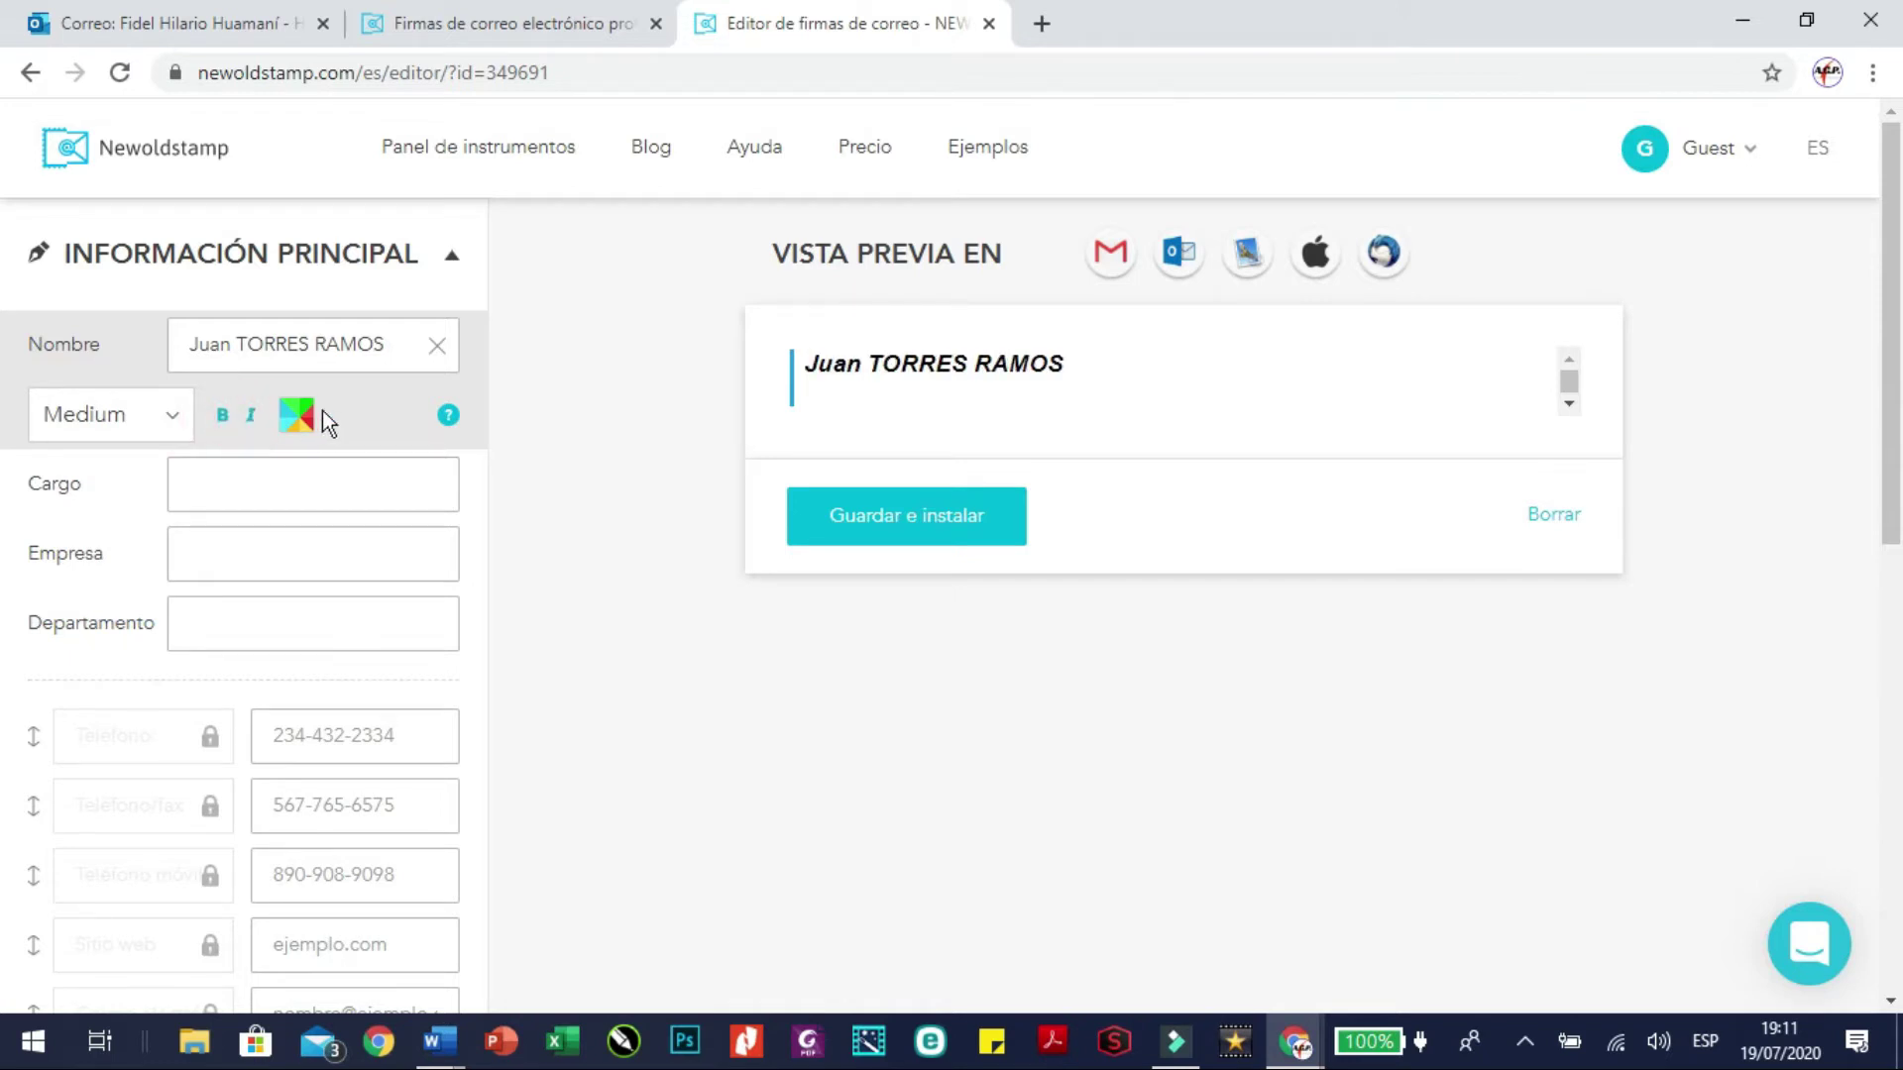
left_click(296, 414)
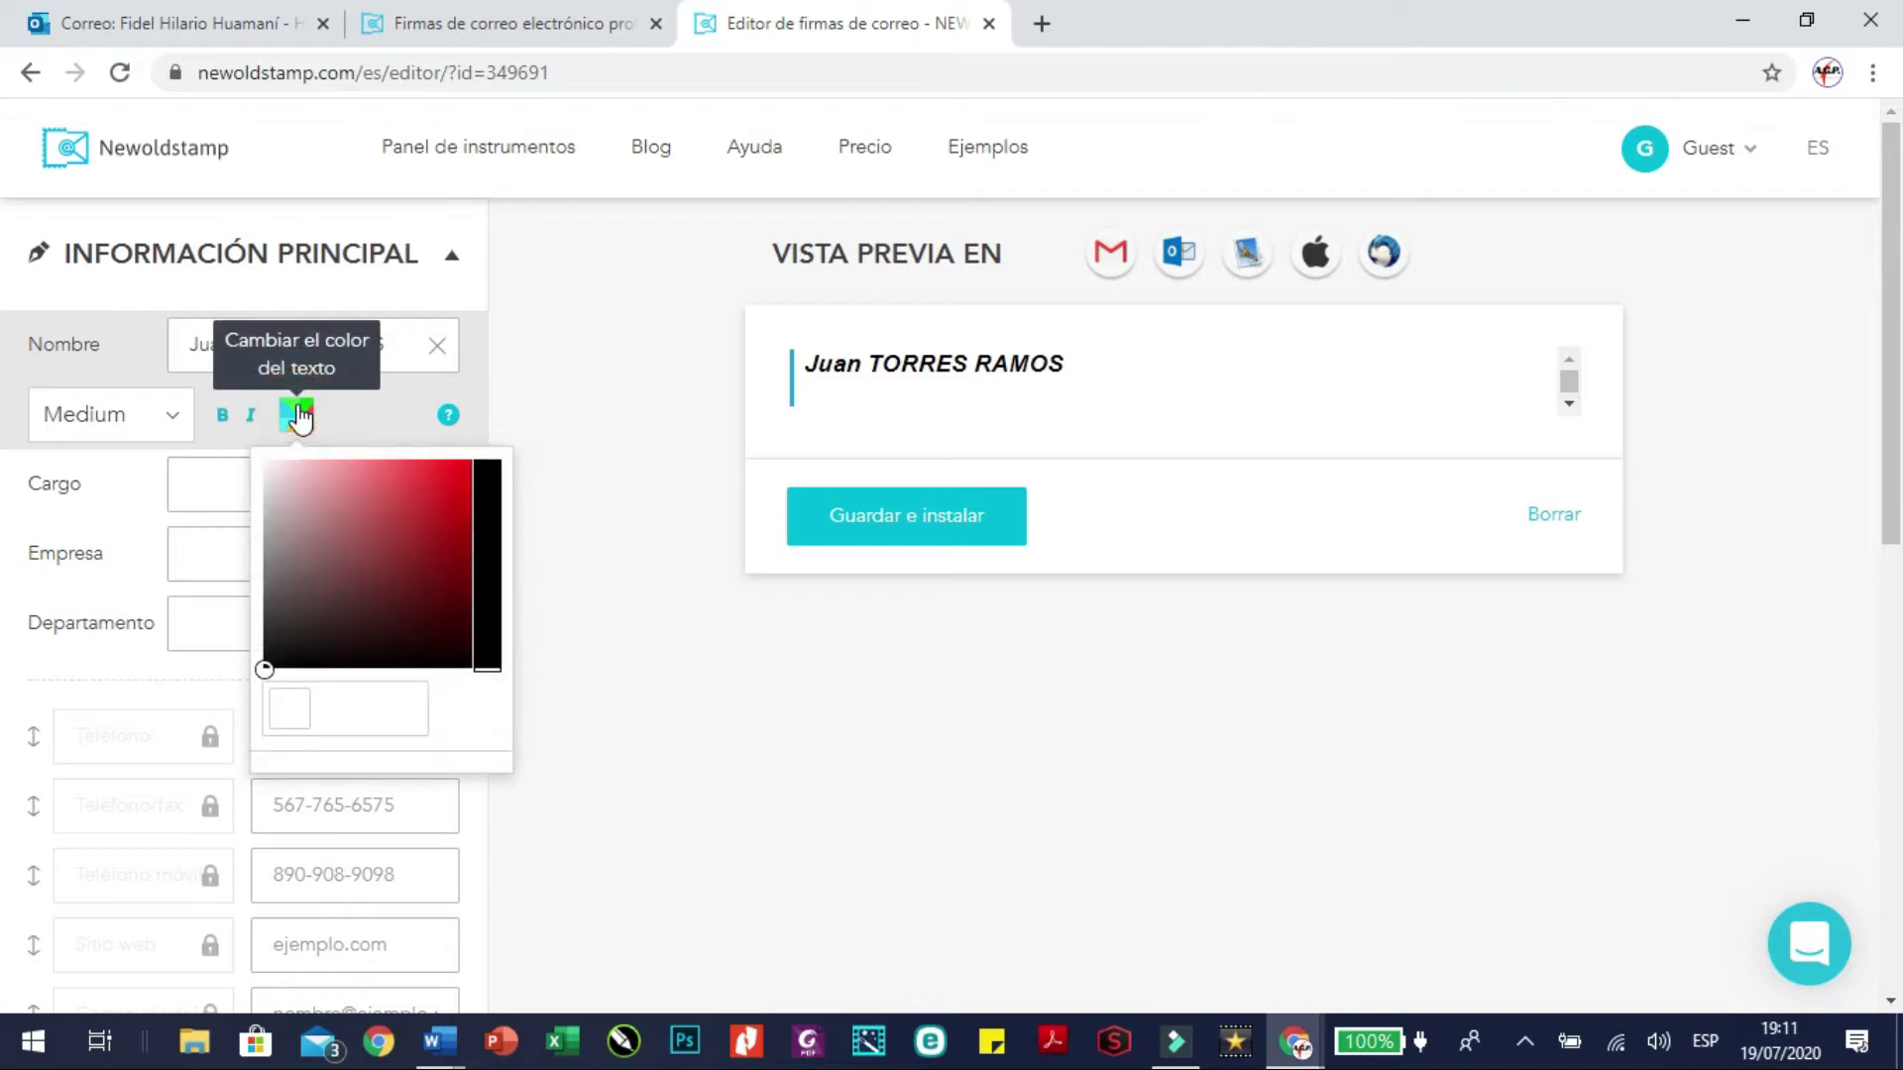
left_click(352, 541)
left_click(394, 507)
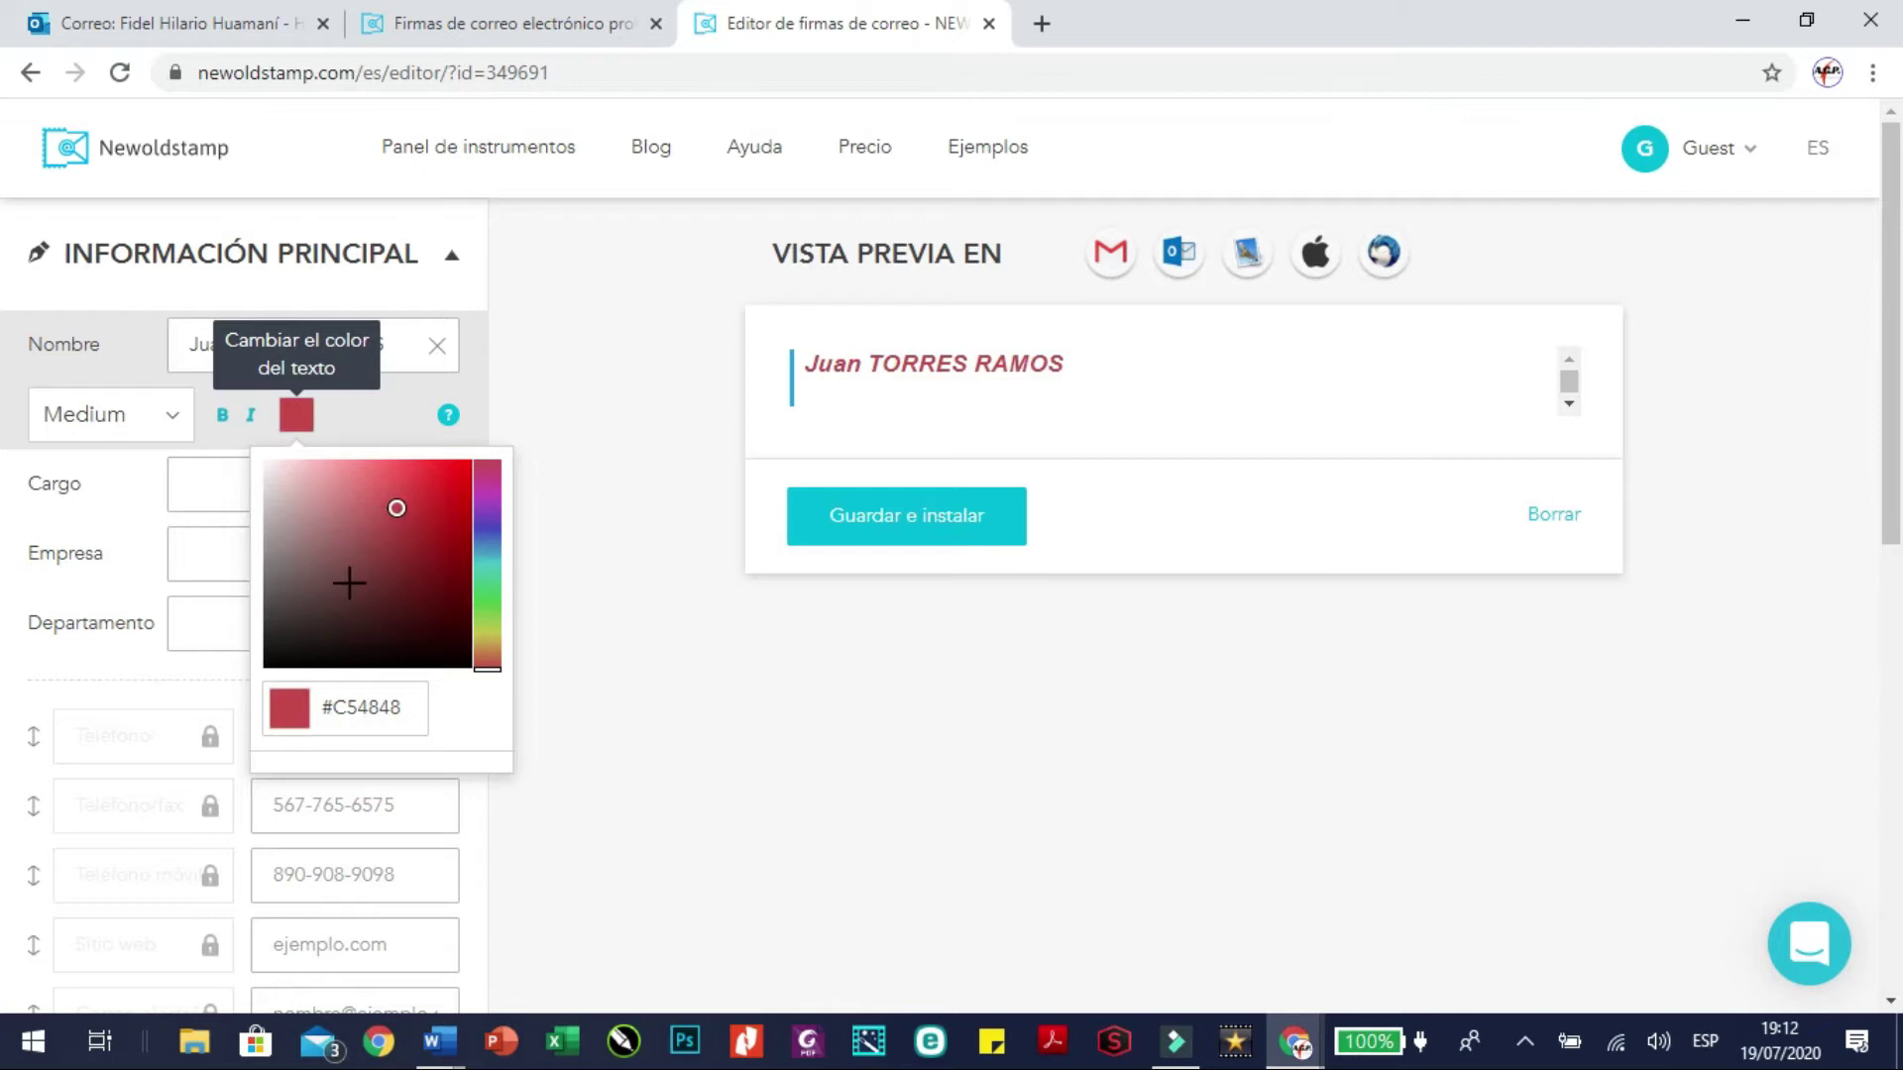
left_click_drag(393, 506, 260, 691)
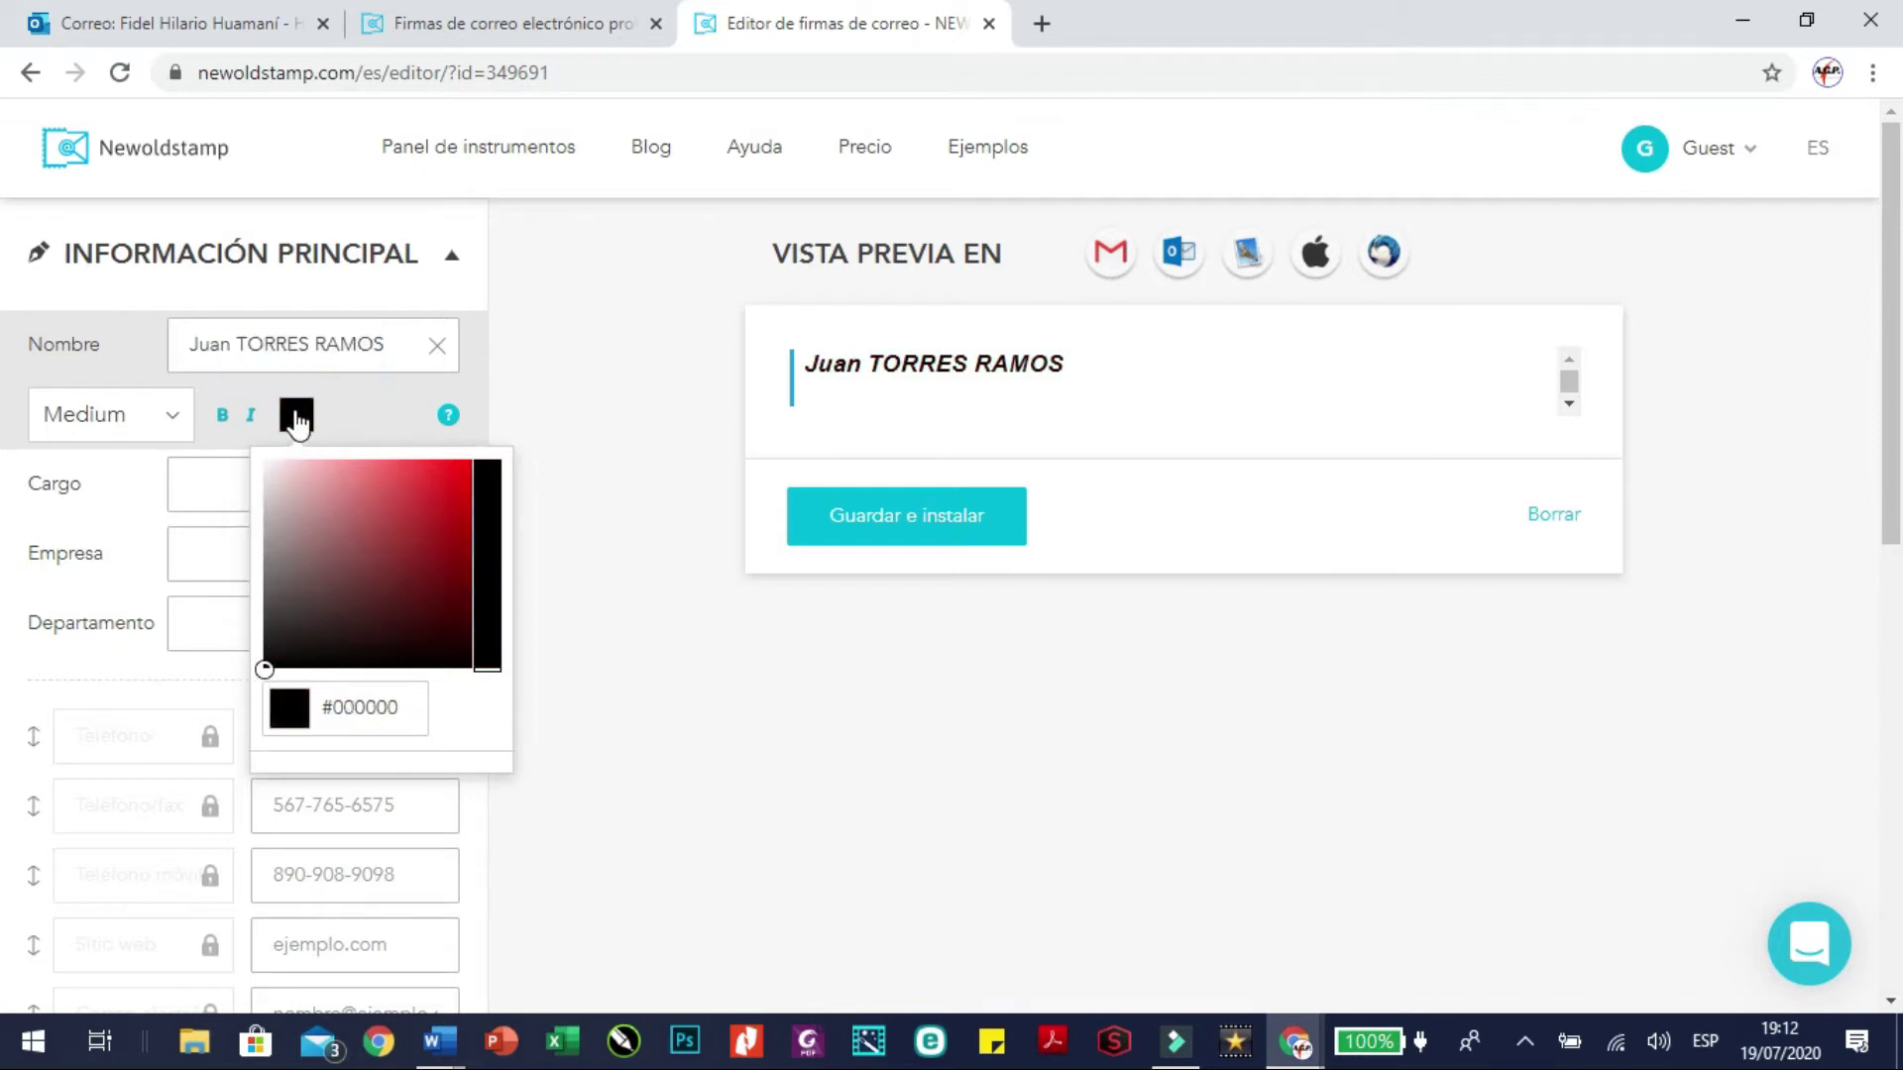
double_click(282, 426)
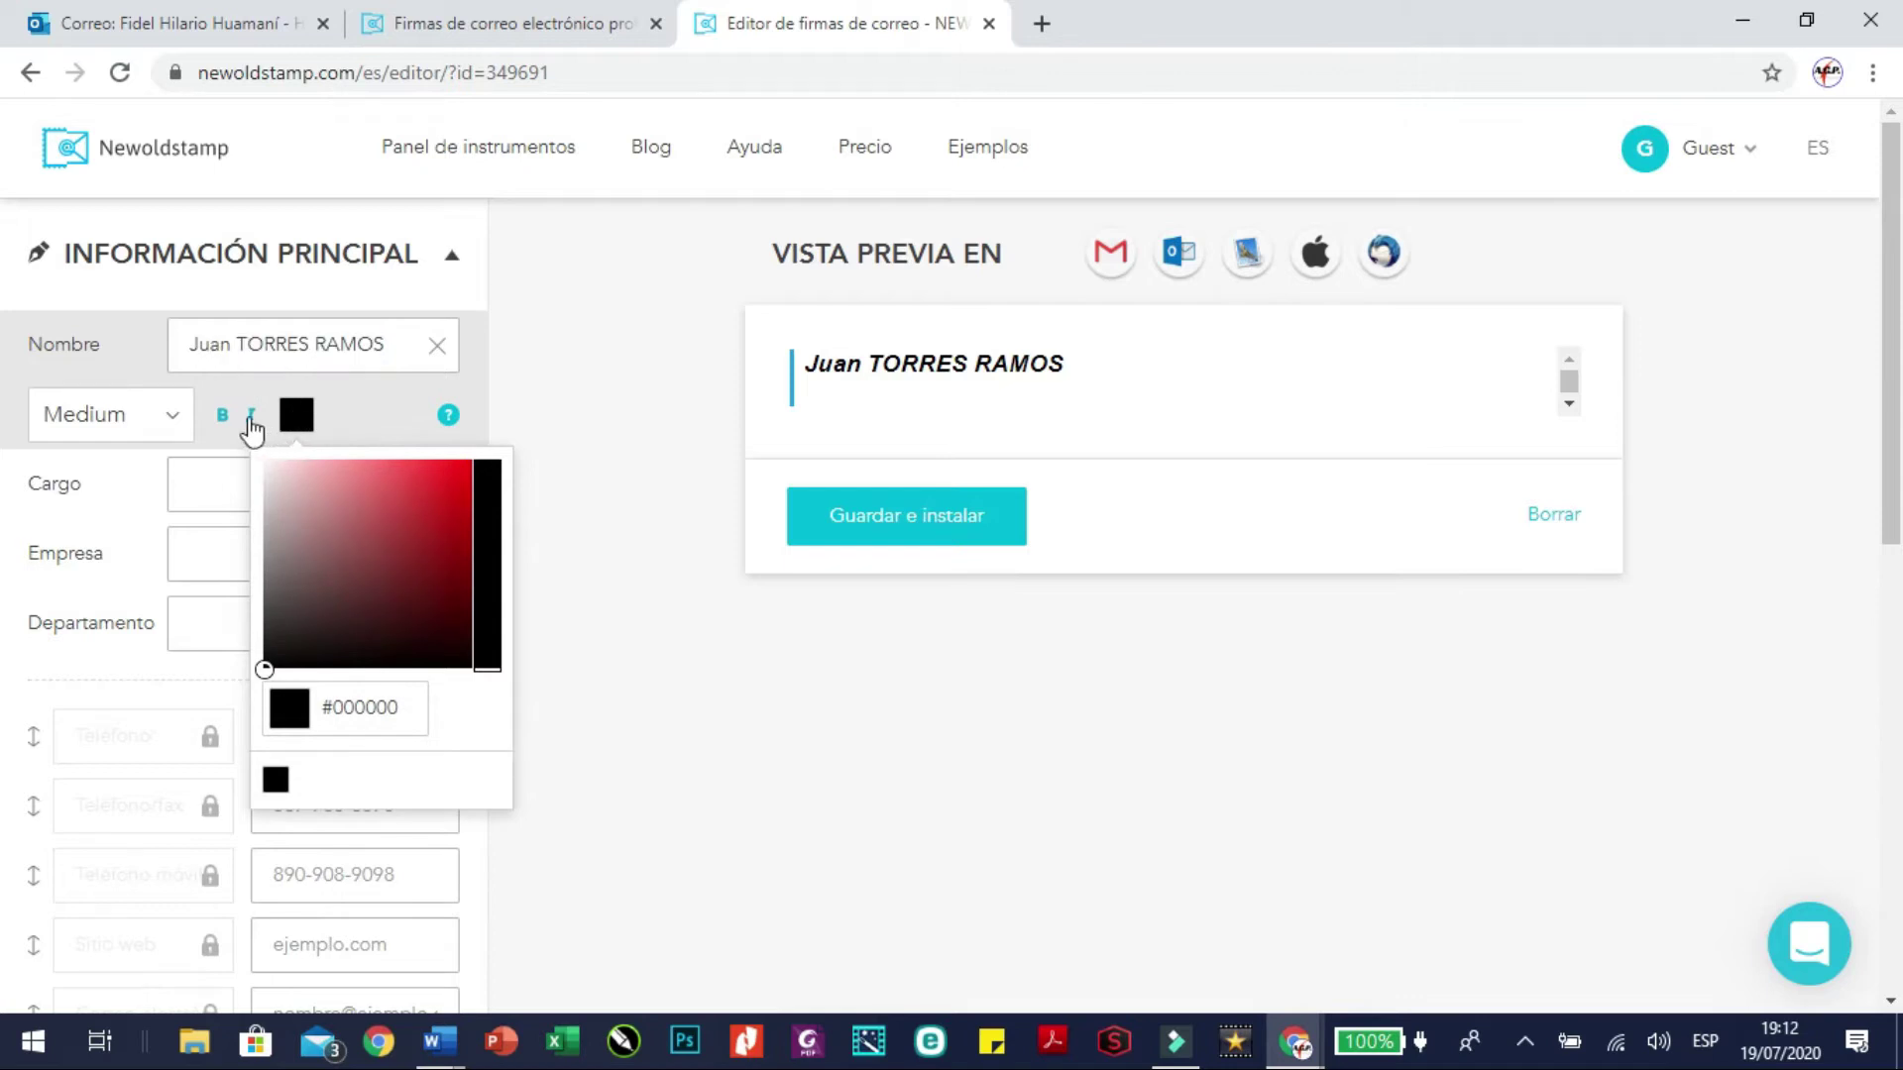
left_click(251, 416)
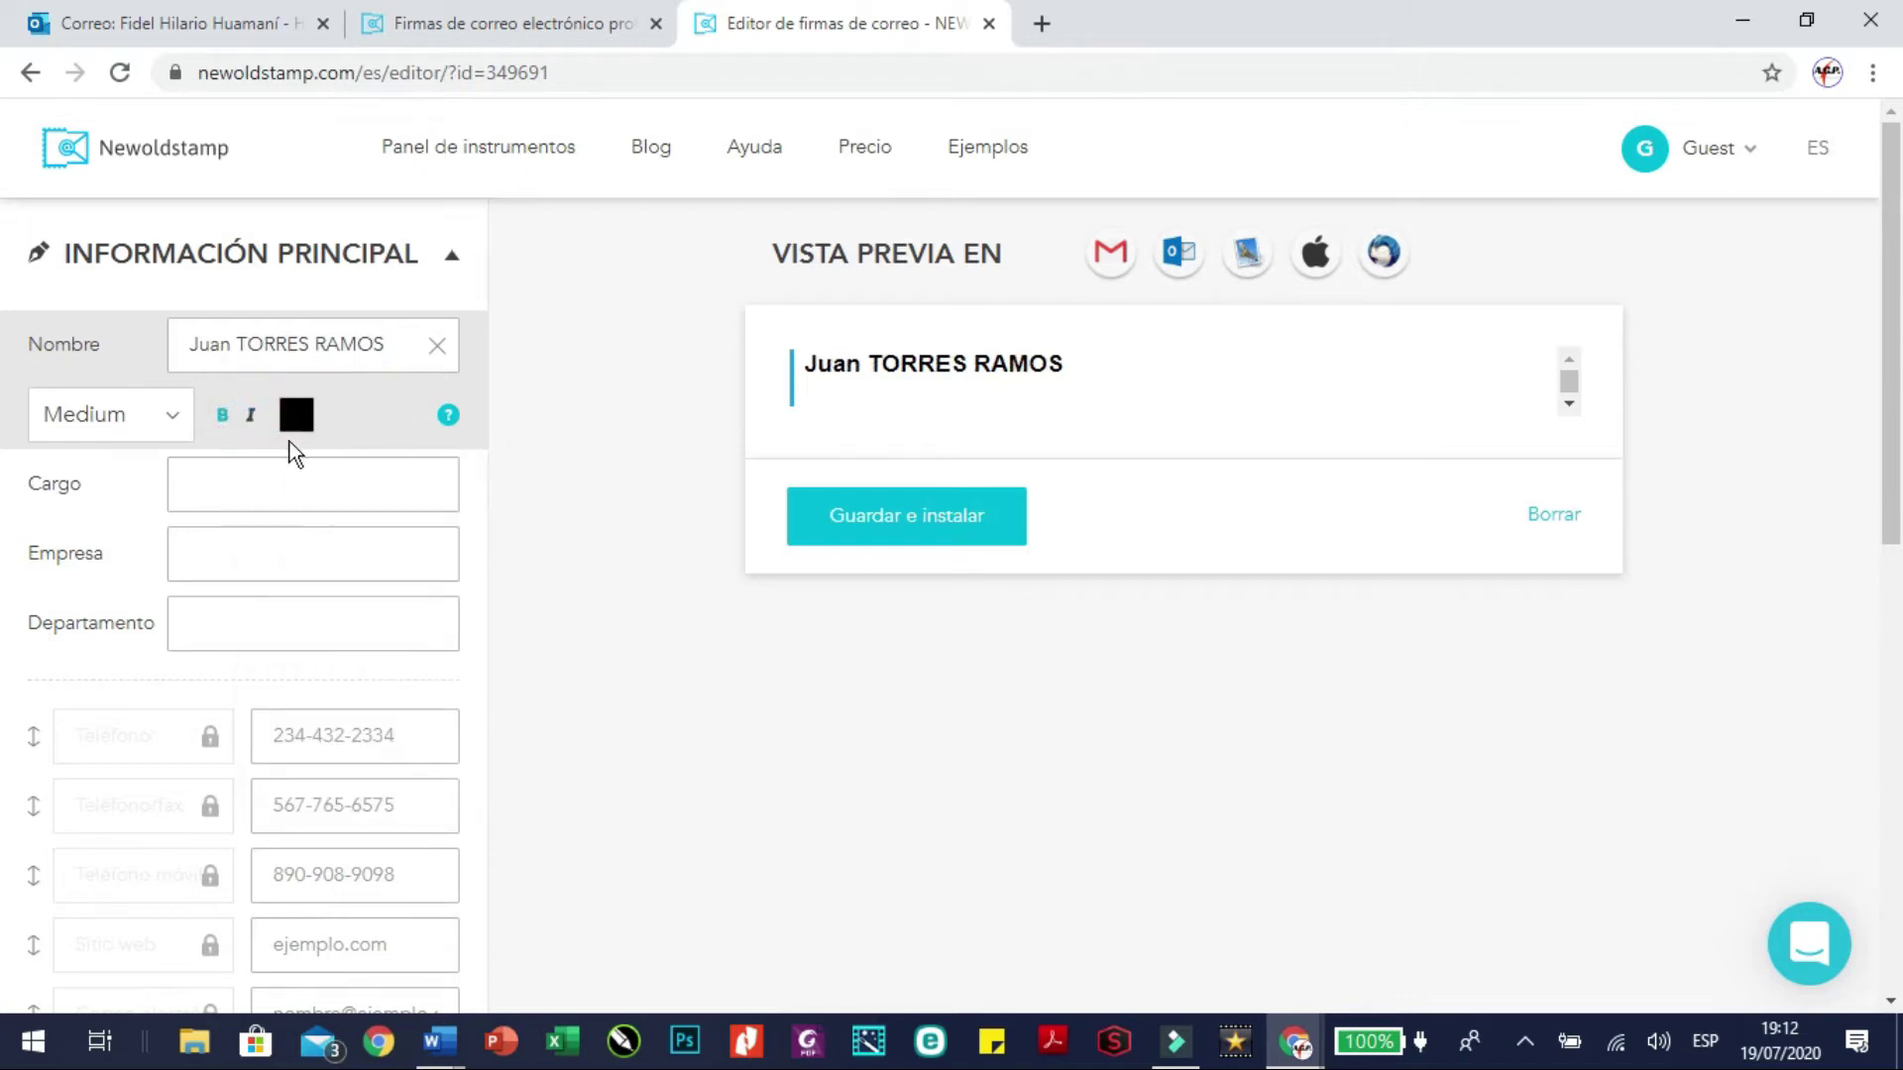
left_click(247, 502)
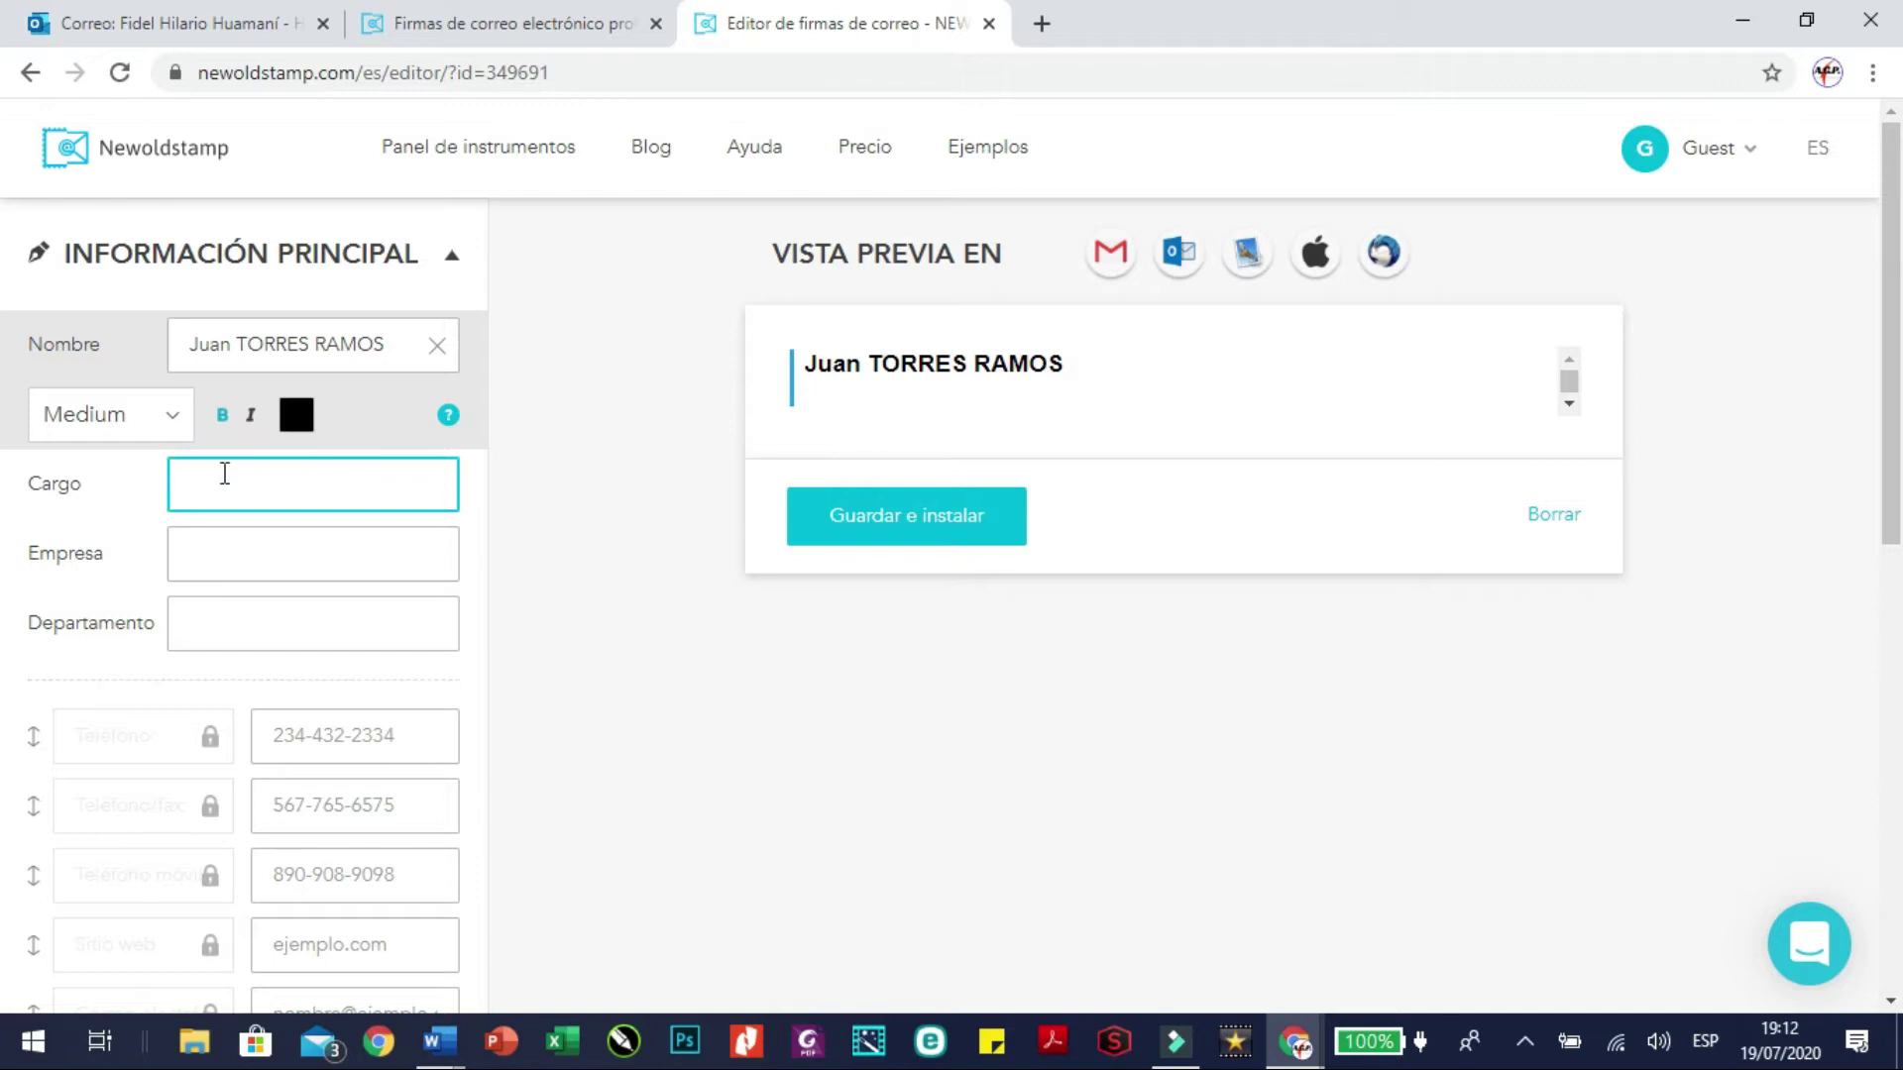
Fill in the job title 'Jefe del Área de Gestión Pedagógica' and the company 'UGEL SURCUBAMBA'
left_click(225, 476)
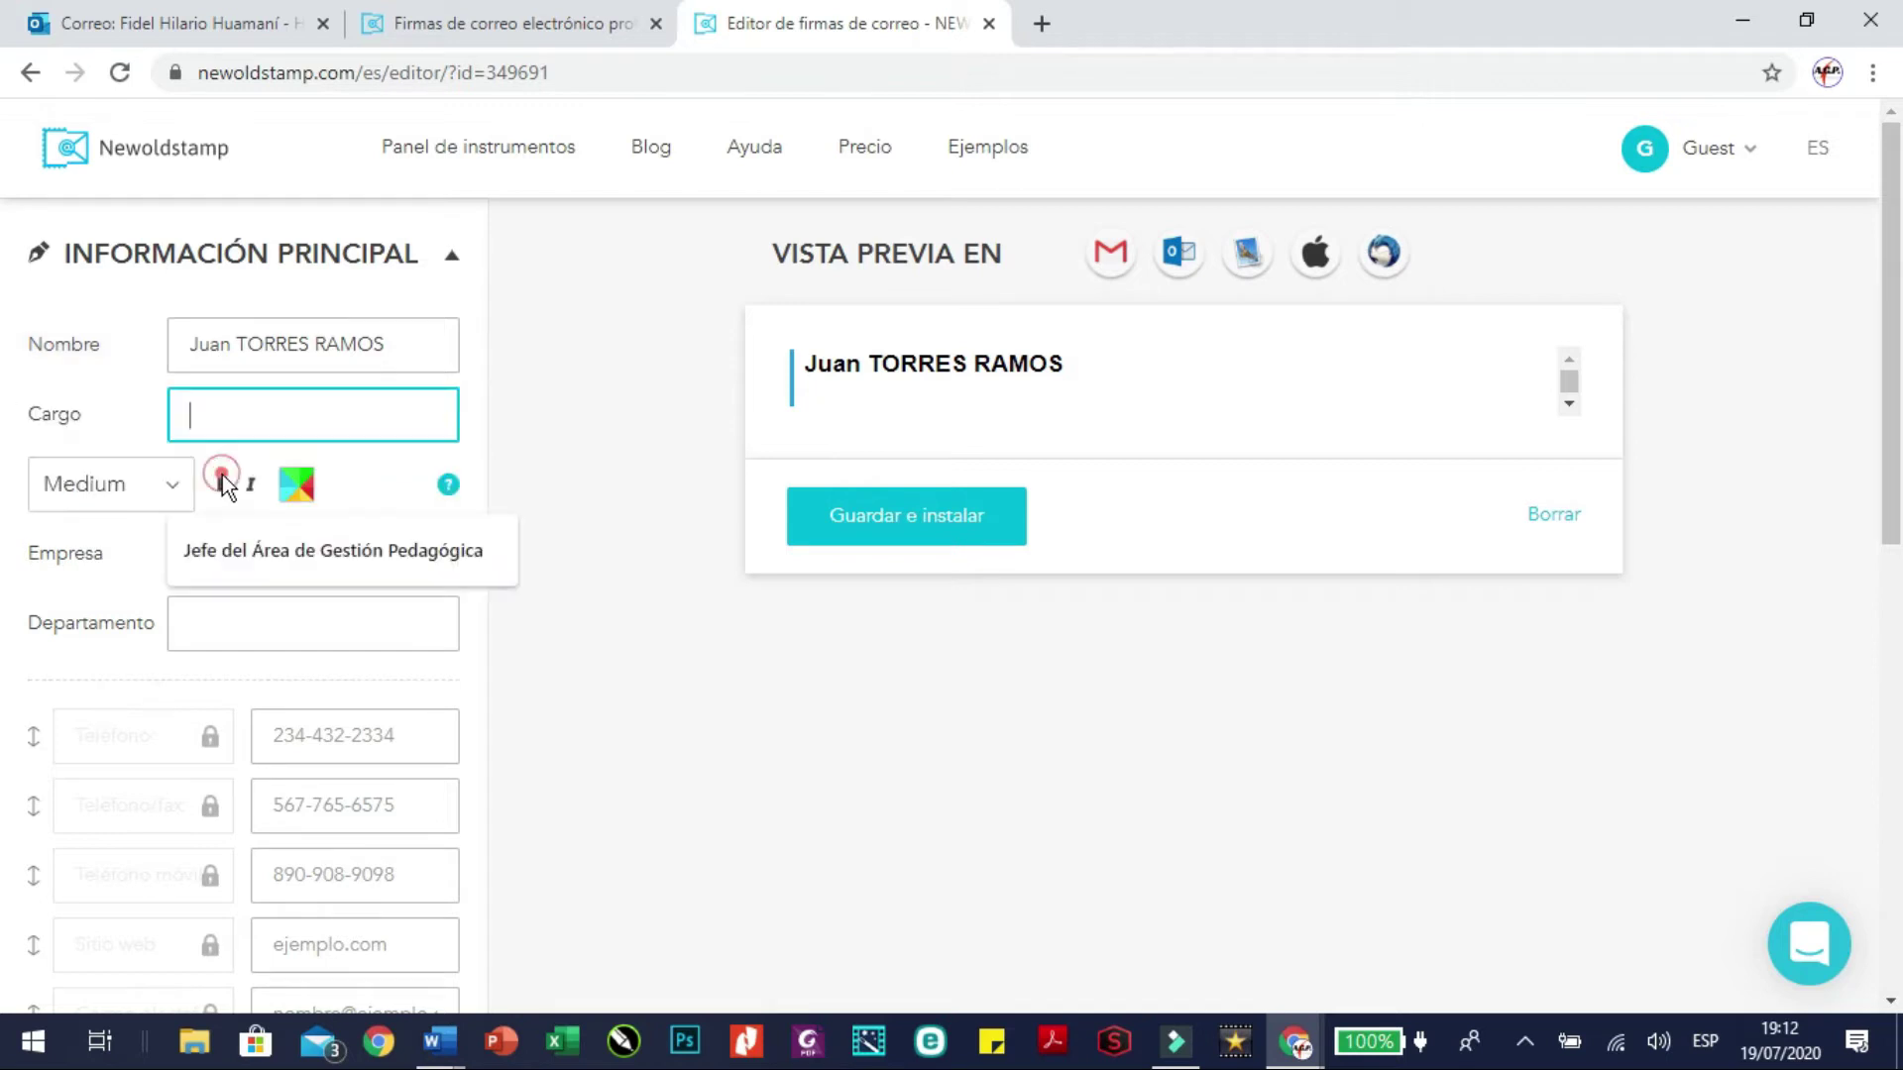
left_click(271, 545)
left_click(361, 852)
left_click(230, 540)
left_click(369, 545)
key("Caps_Lock")
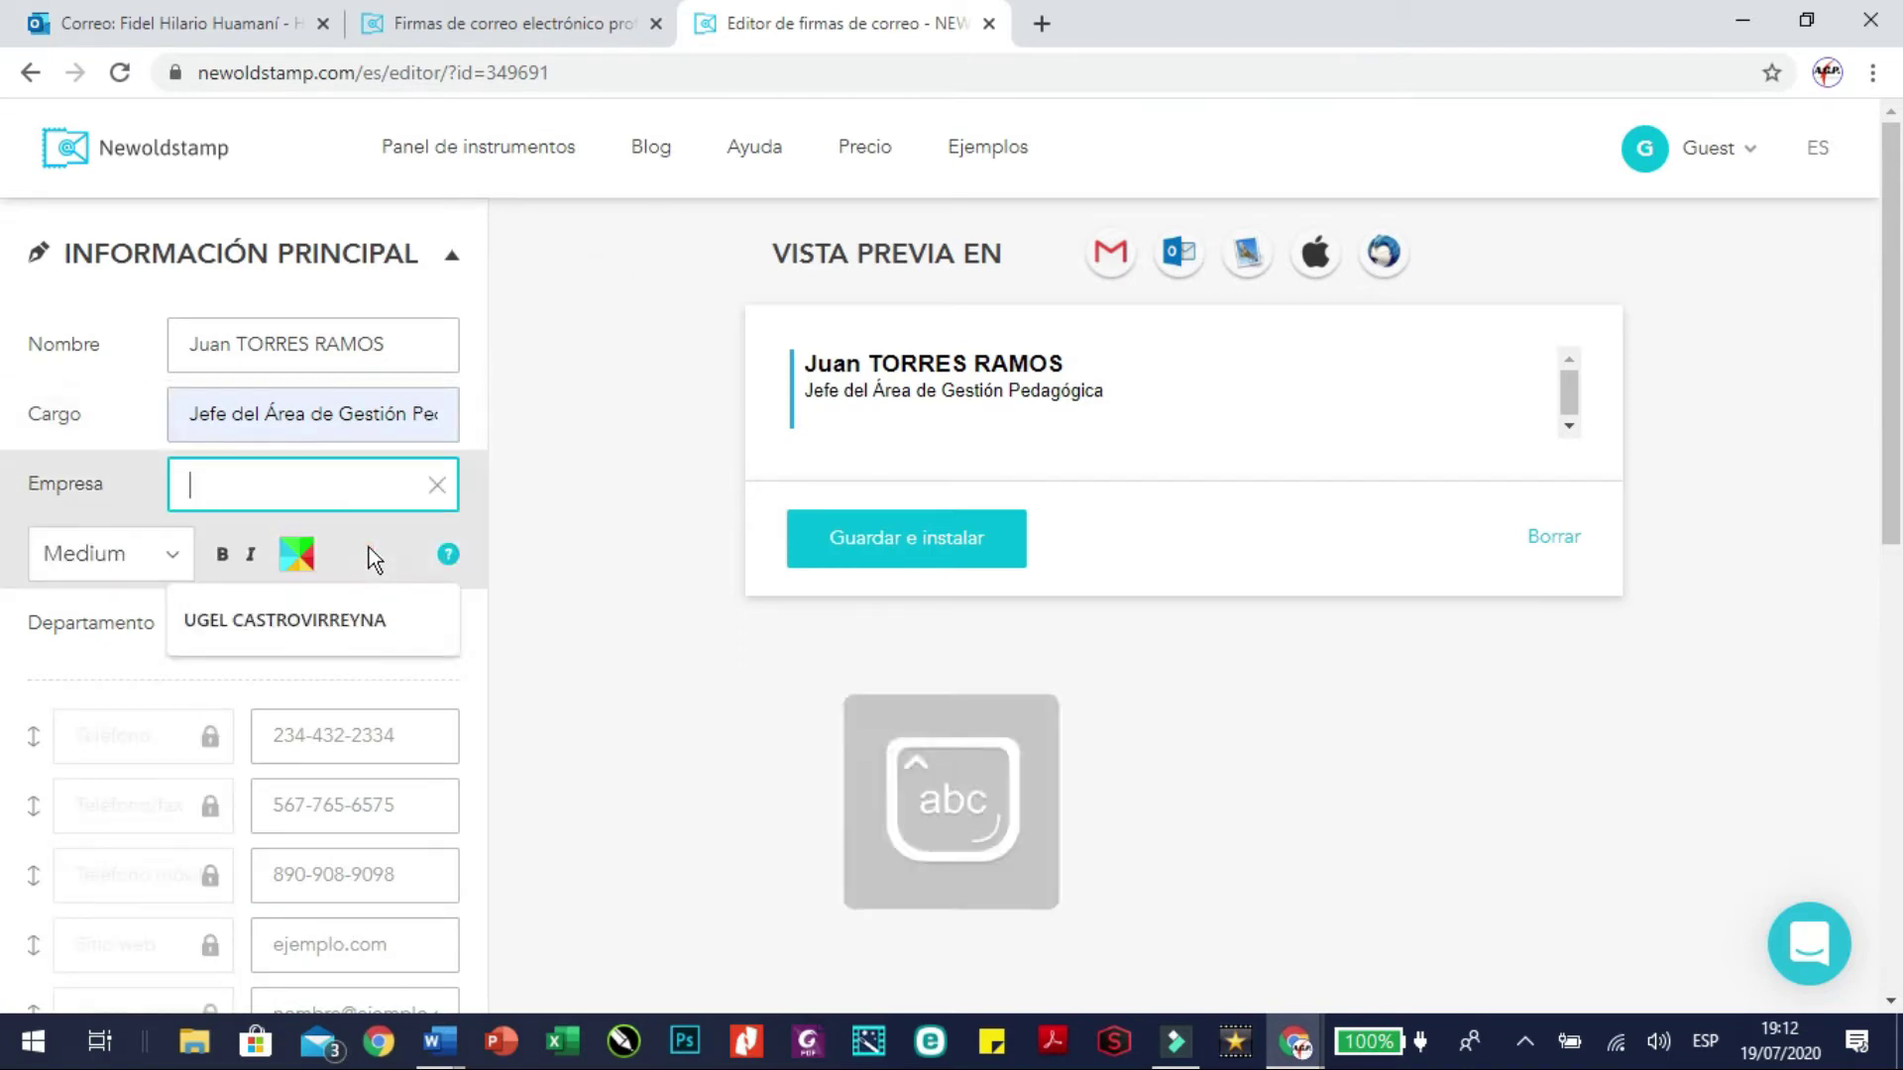
type("UGEL ")
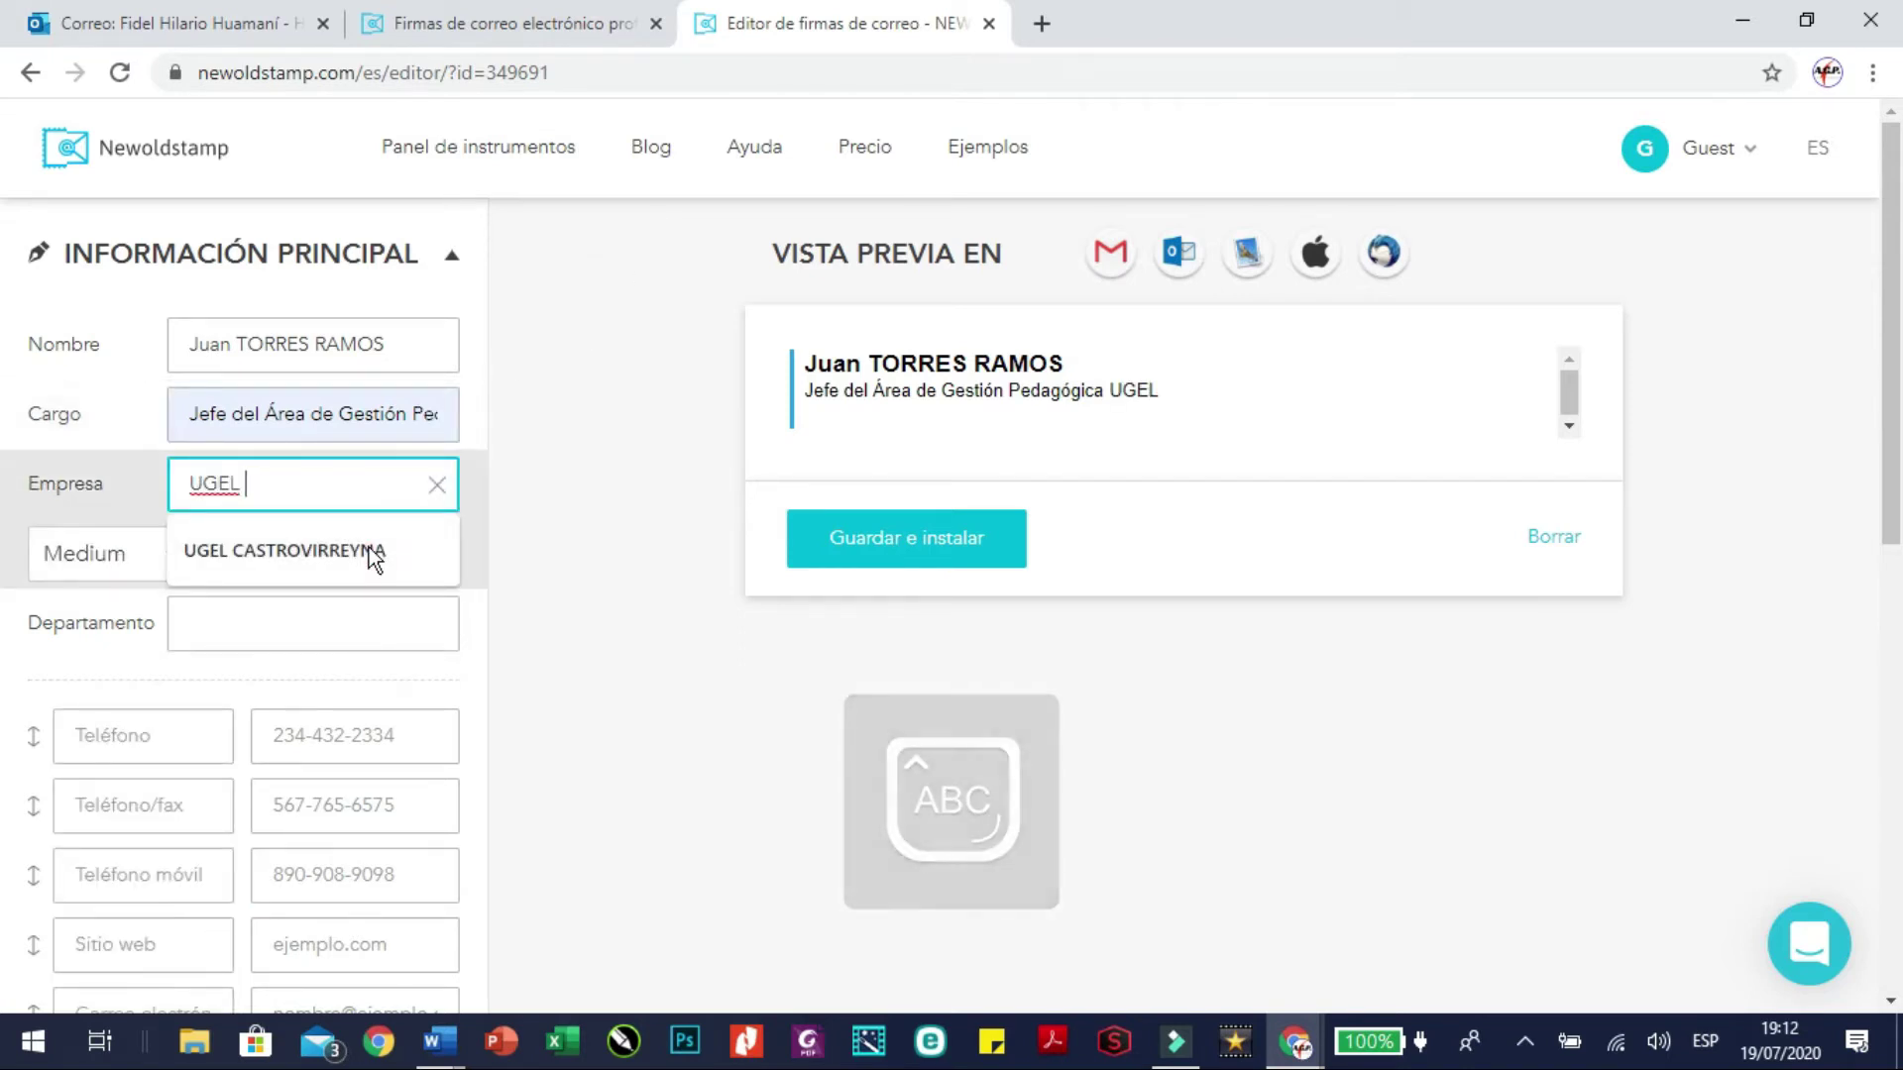
type("SURCUBAMBA")
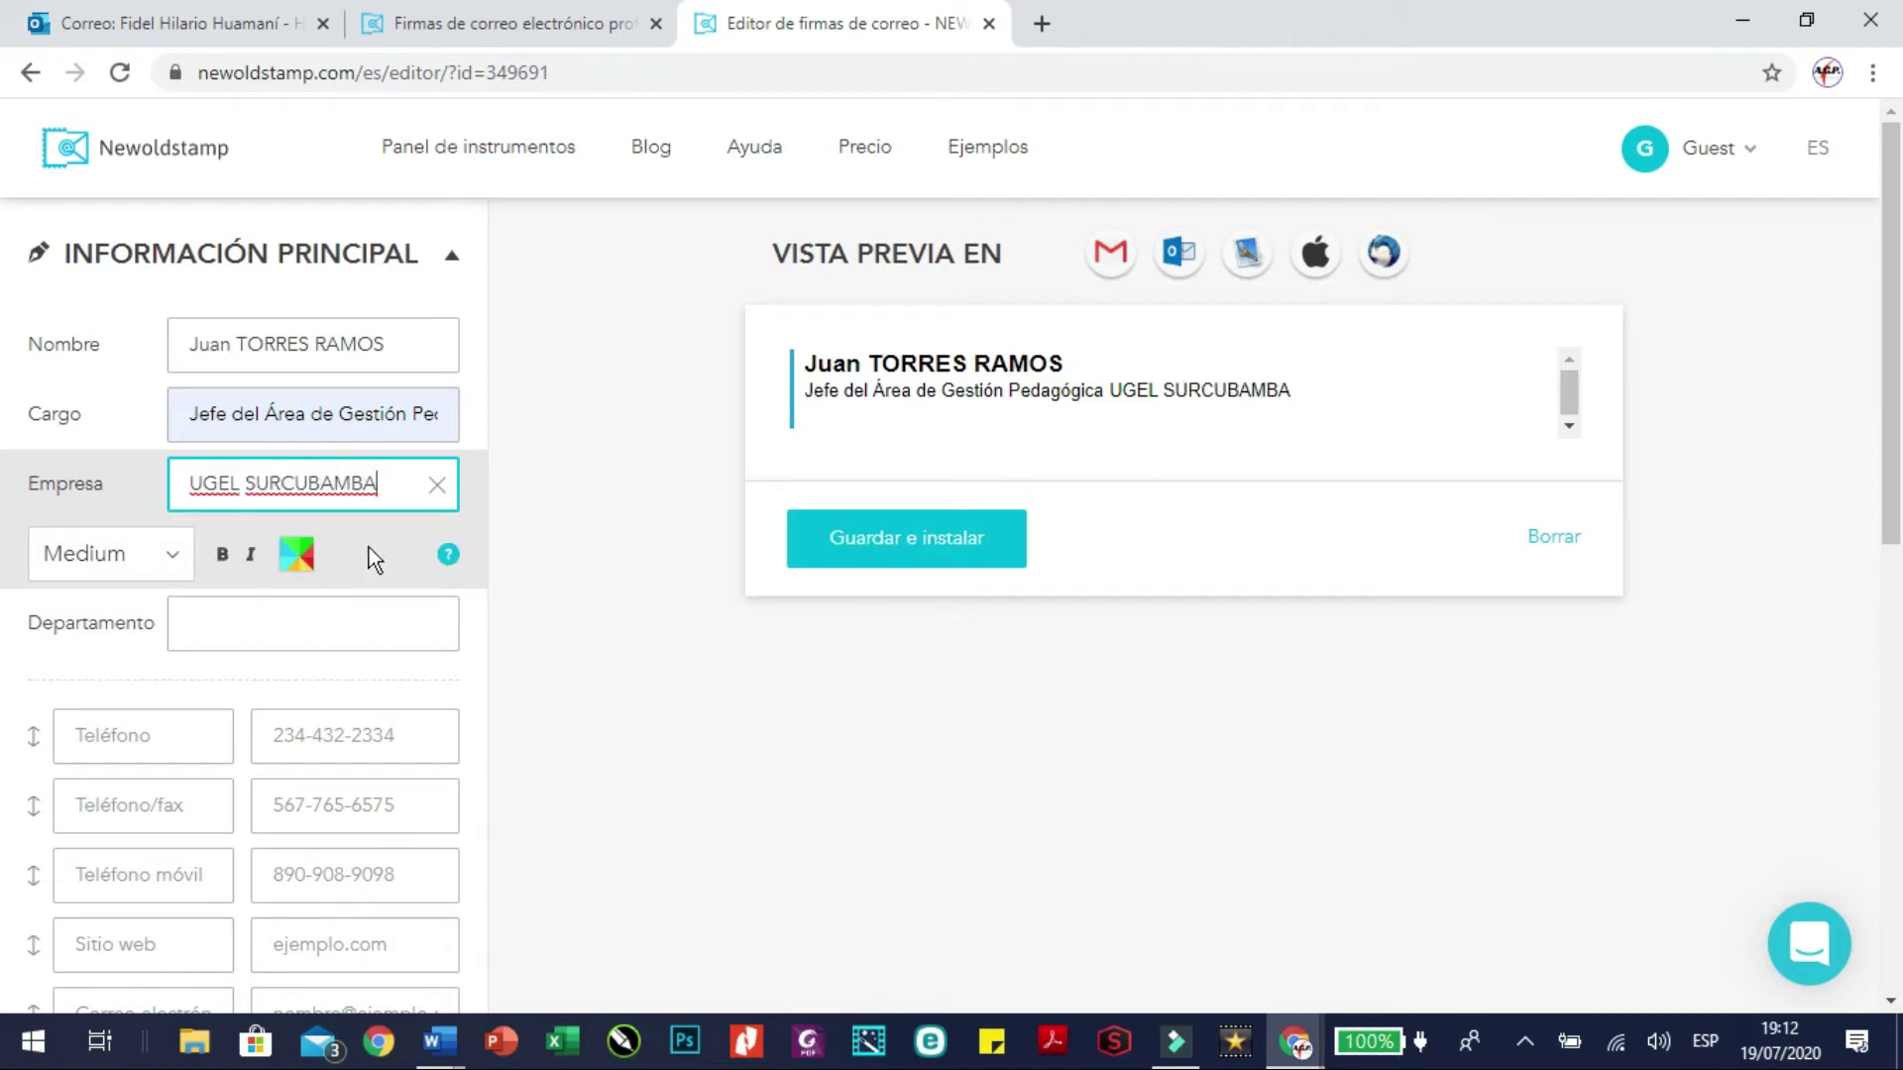
Make the job title 'Jefe del Área de Gestión Pedagógica' bold in the signature
left_click(336, 413)
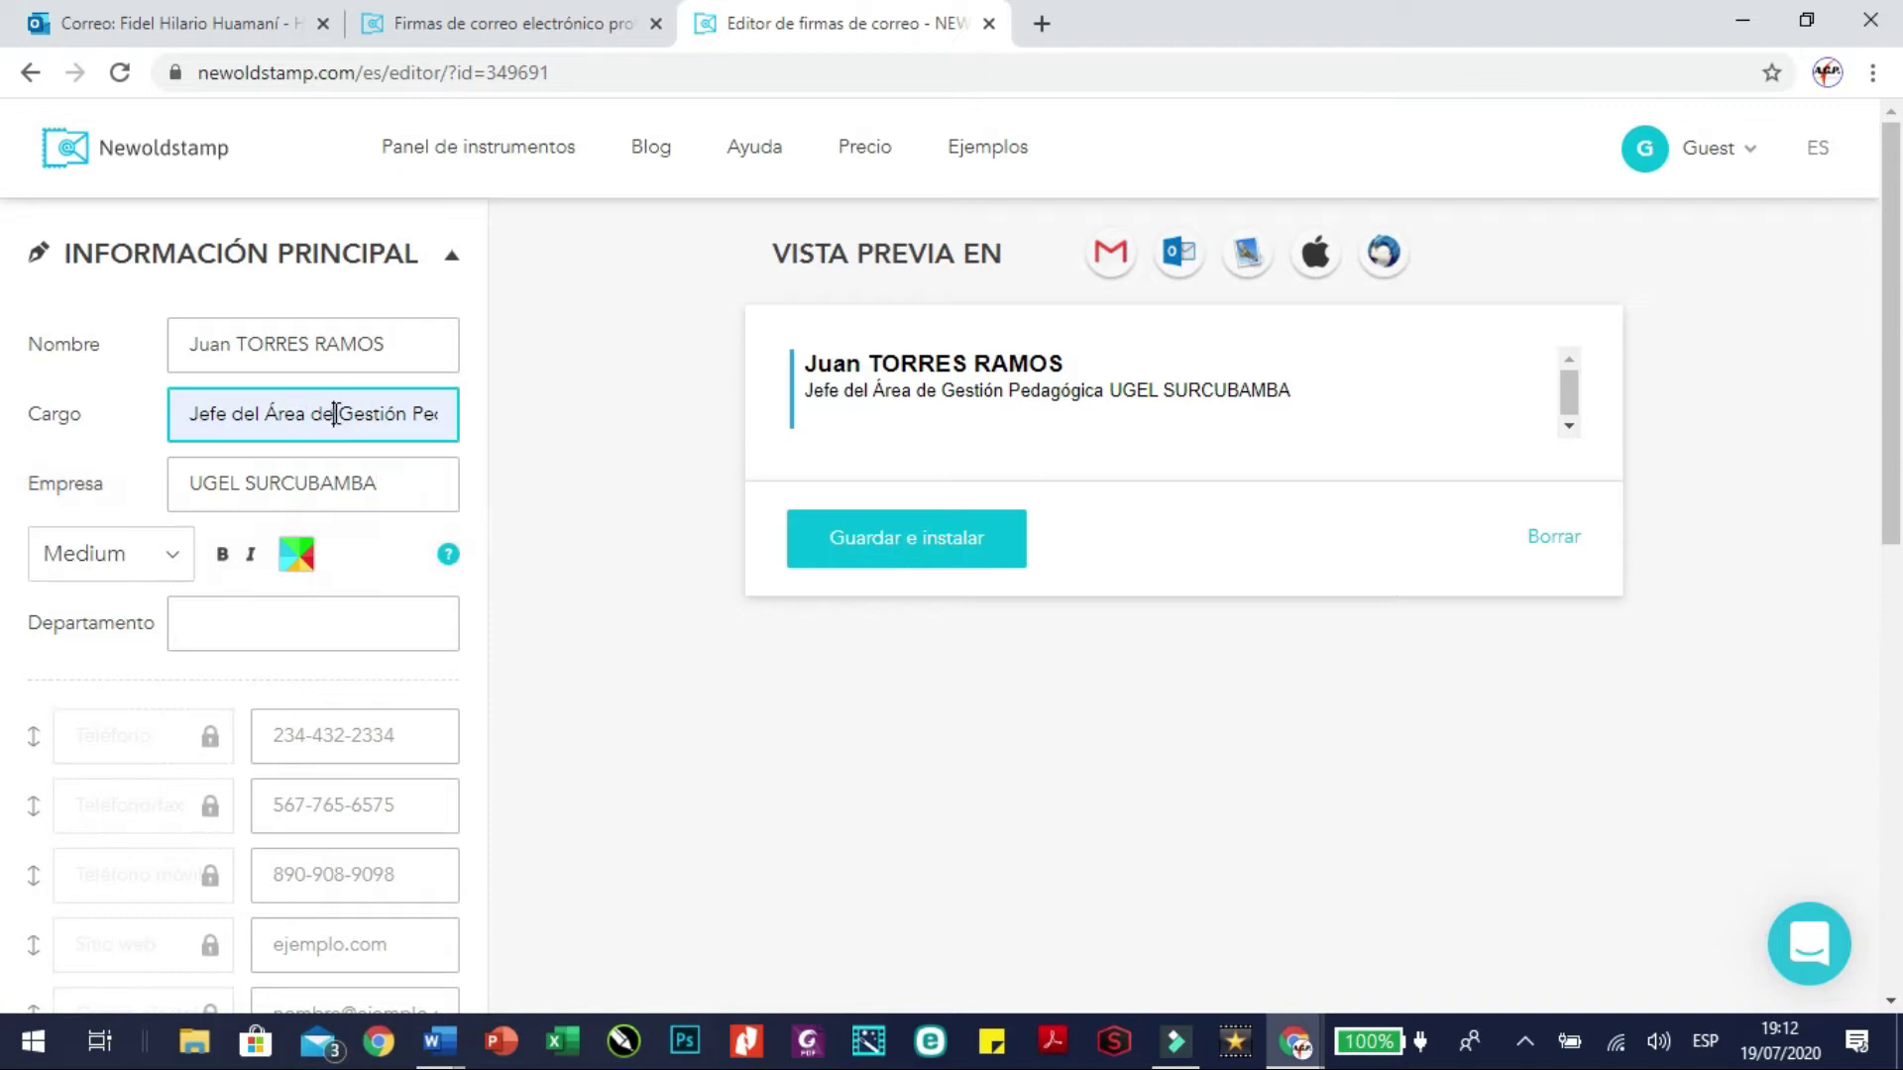
left_click(223, 484)
left_click(223, 484)
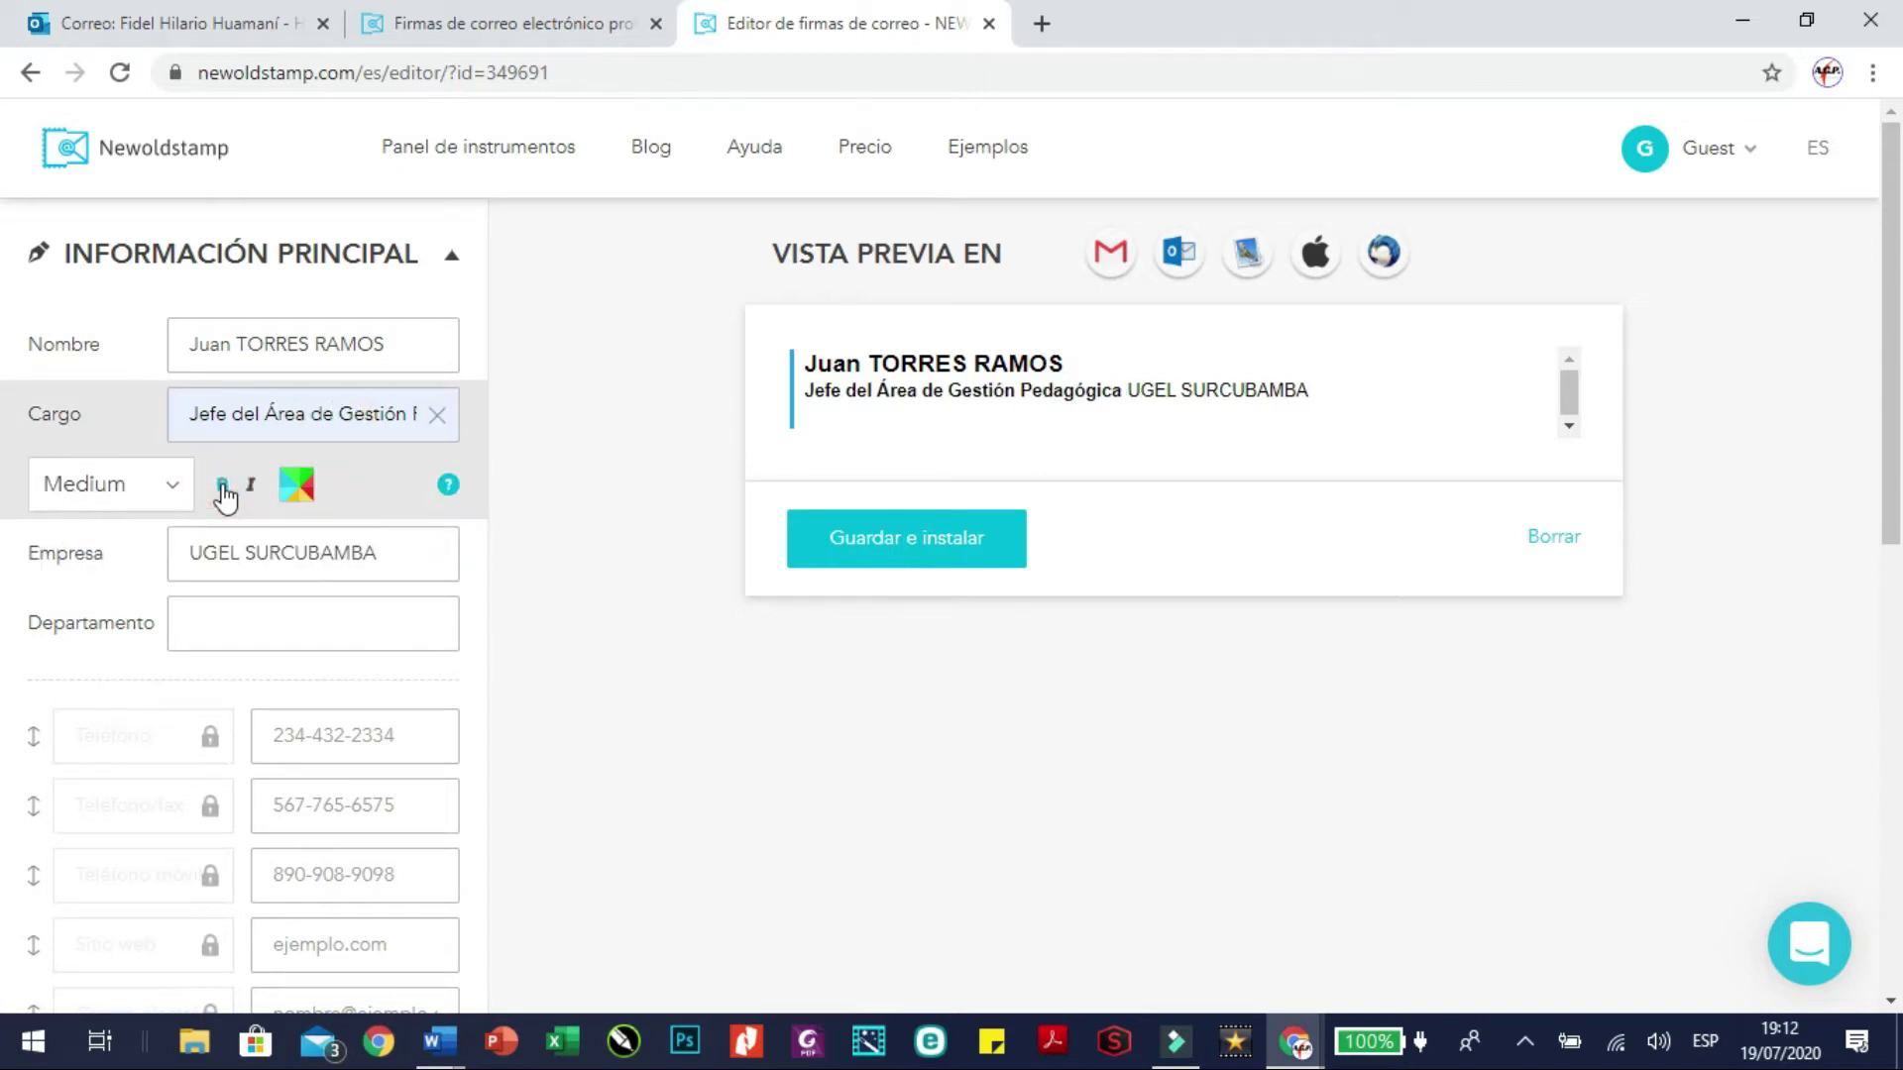
left_click(252, 552)
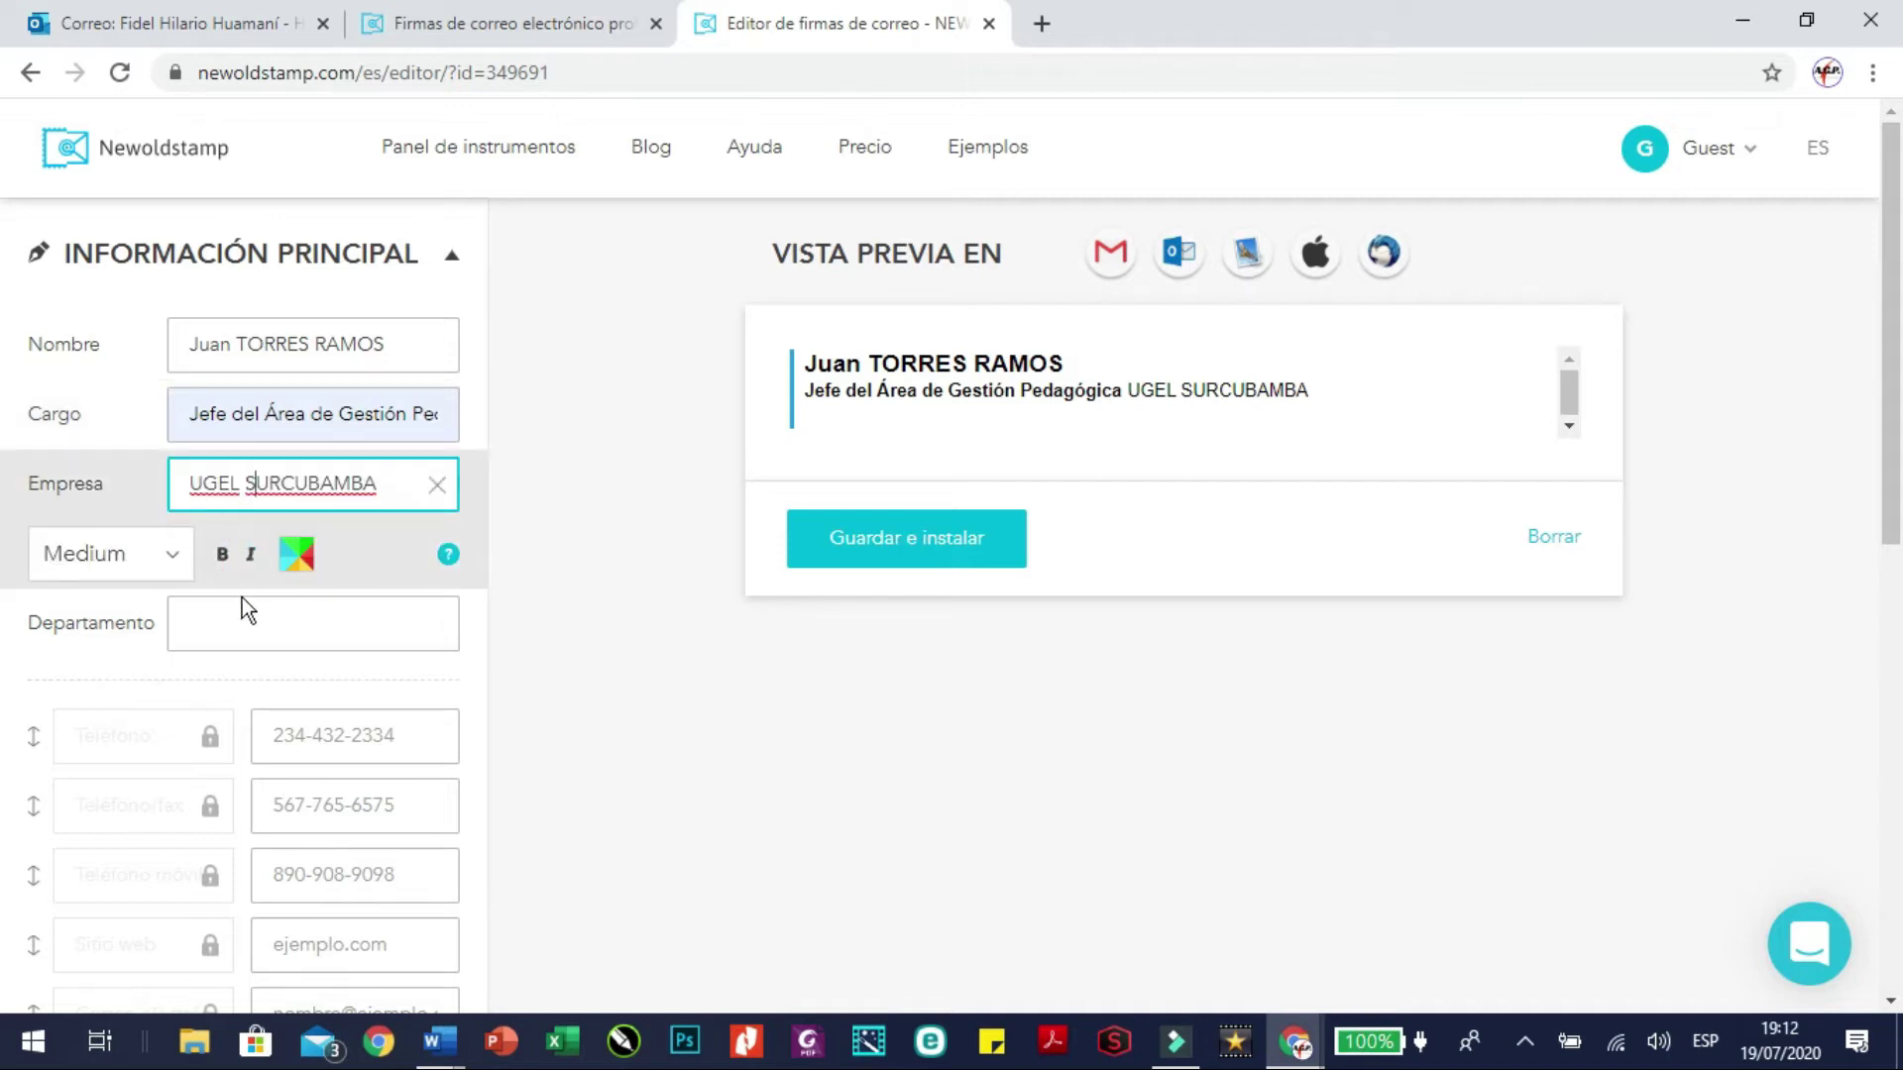
left_click(222, 624)
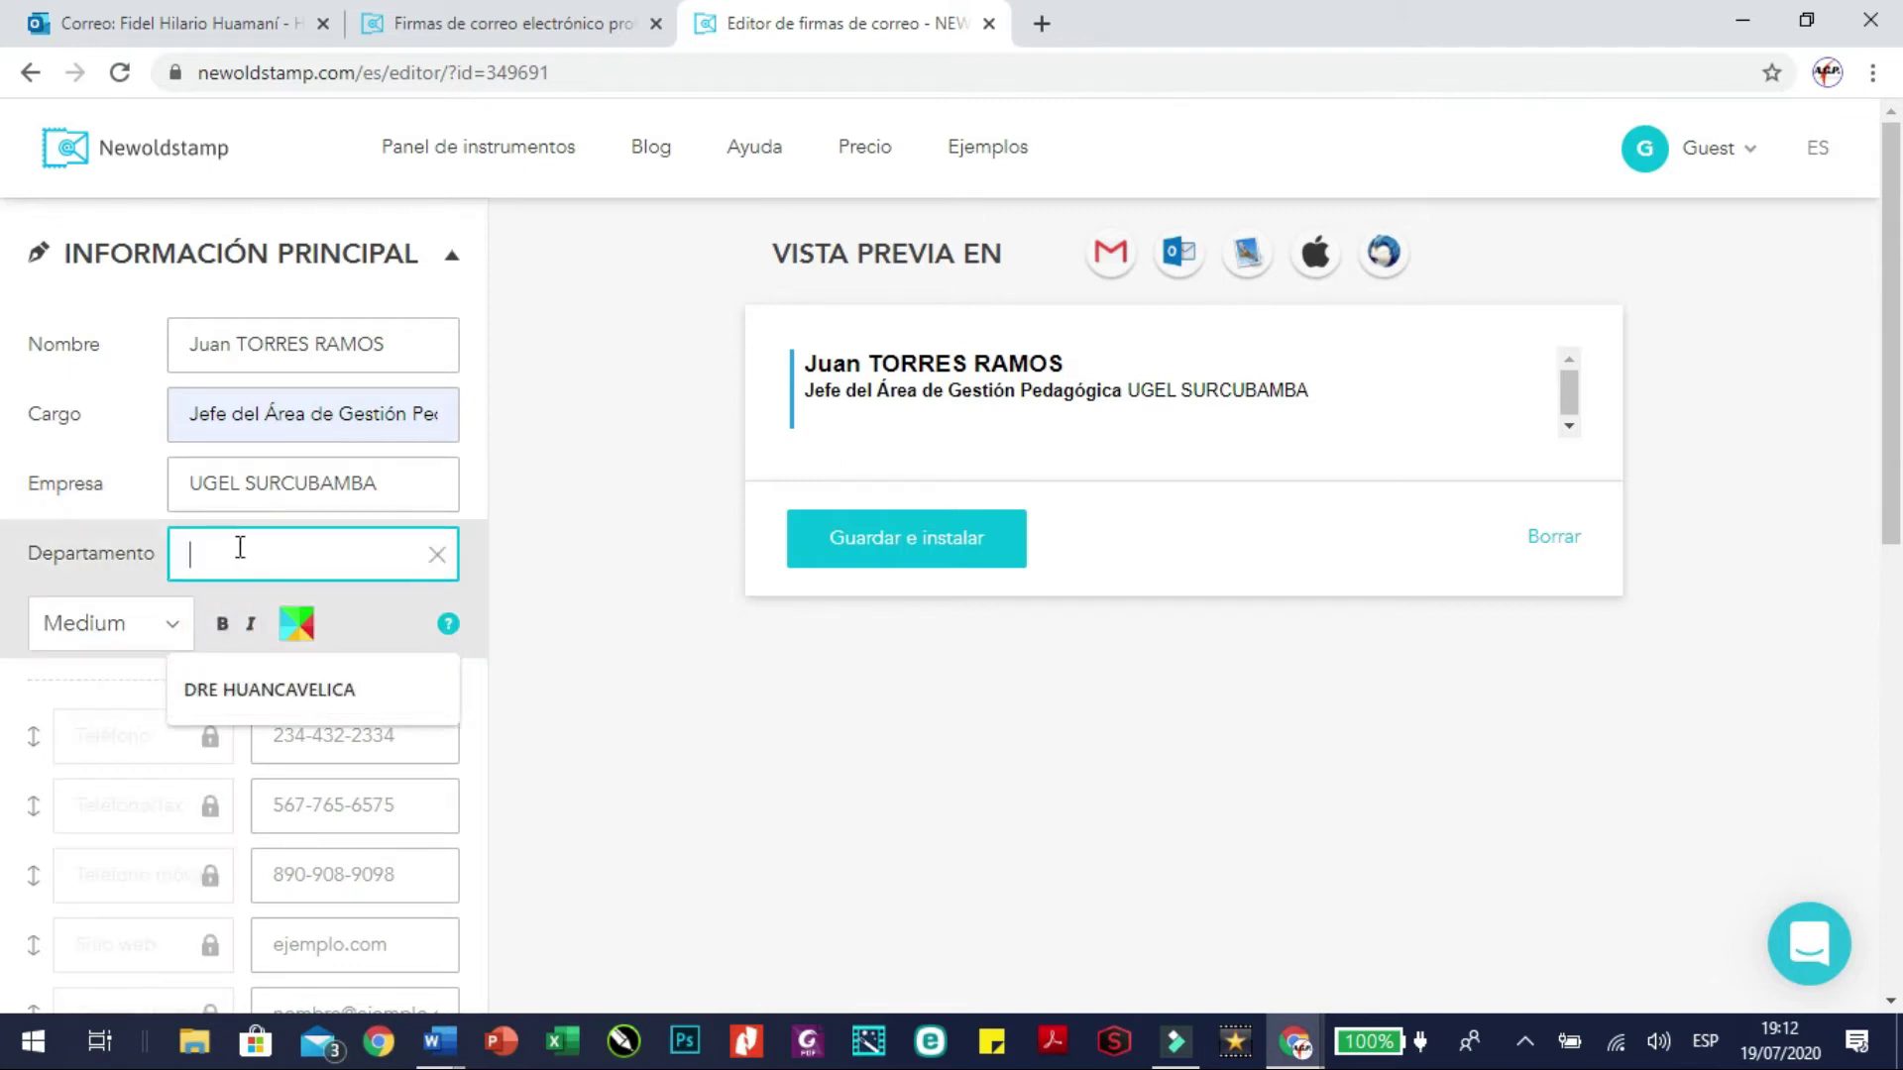
Set the department to 'DRE HUANCAVELICA - Ministerio de Educación' starting from the saved suggestion
left_click(242, 690)
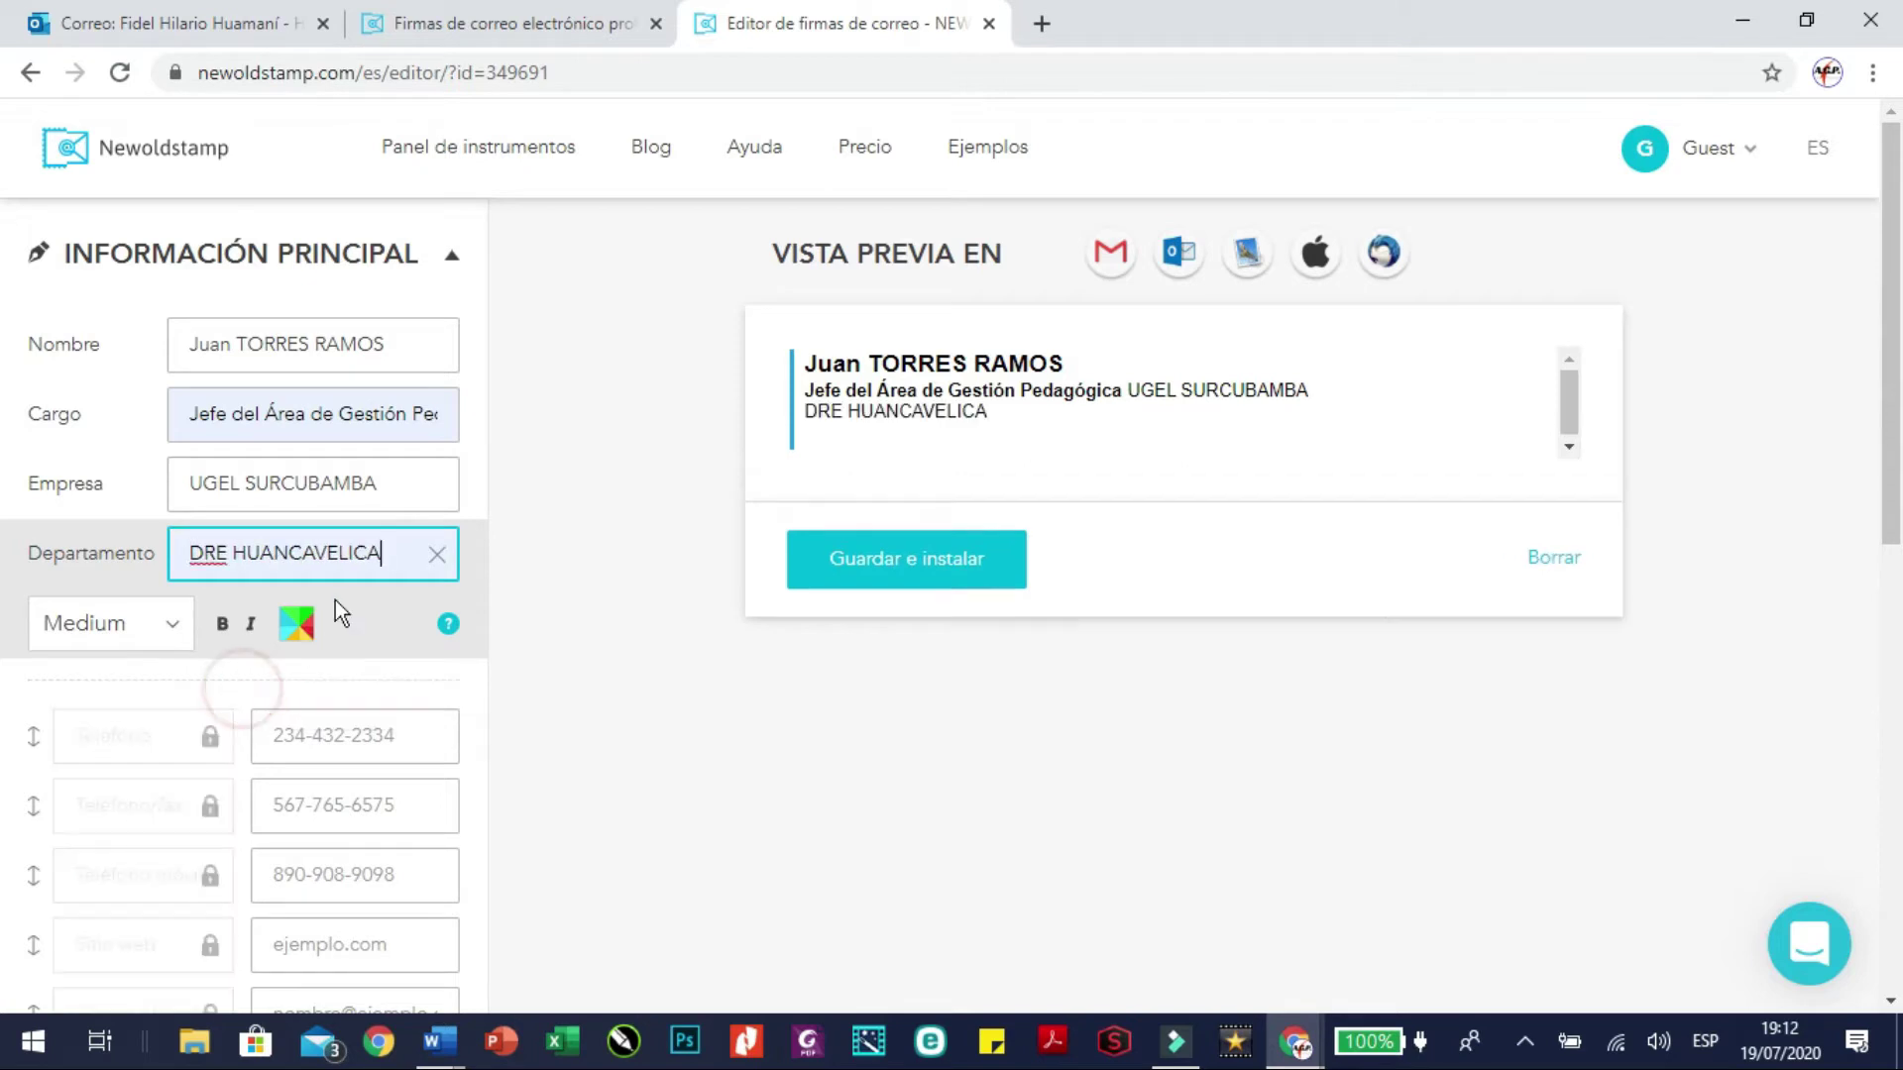
type("- M")
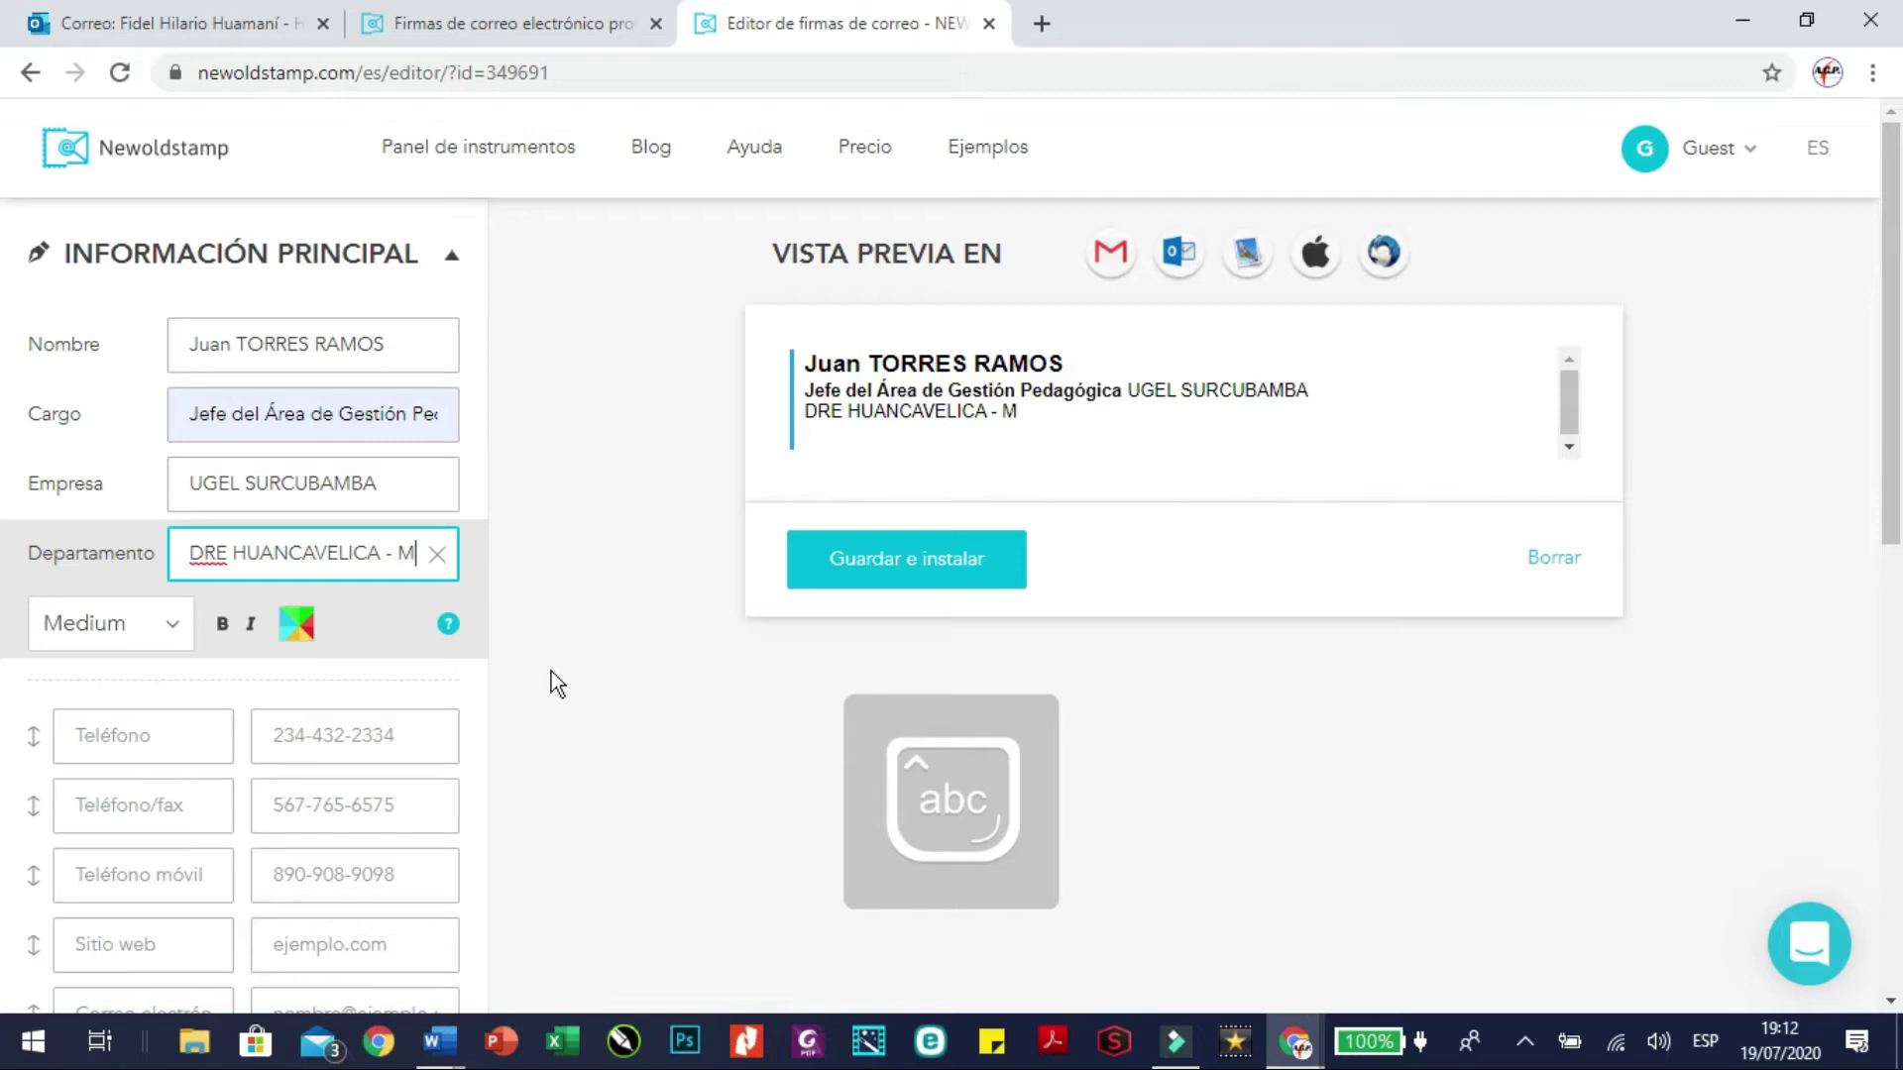
type("inisterio")
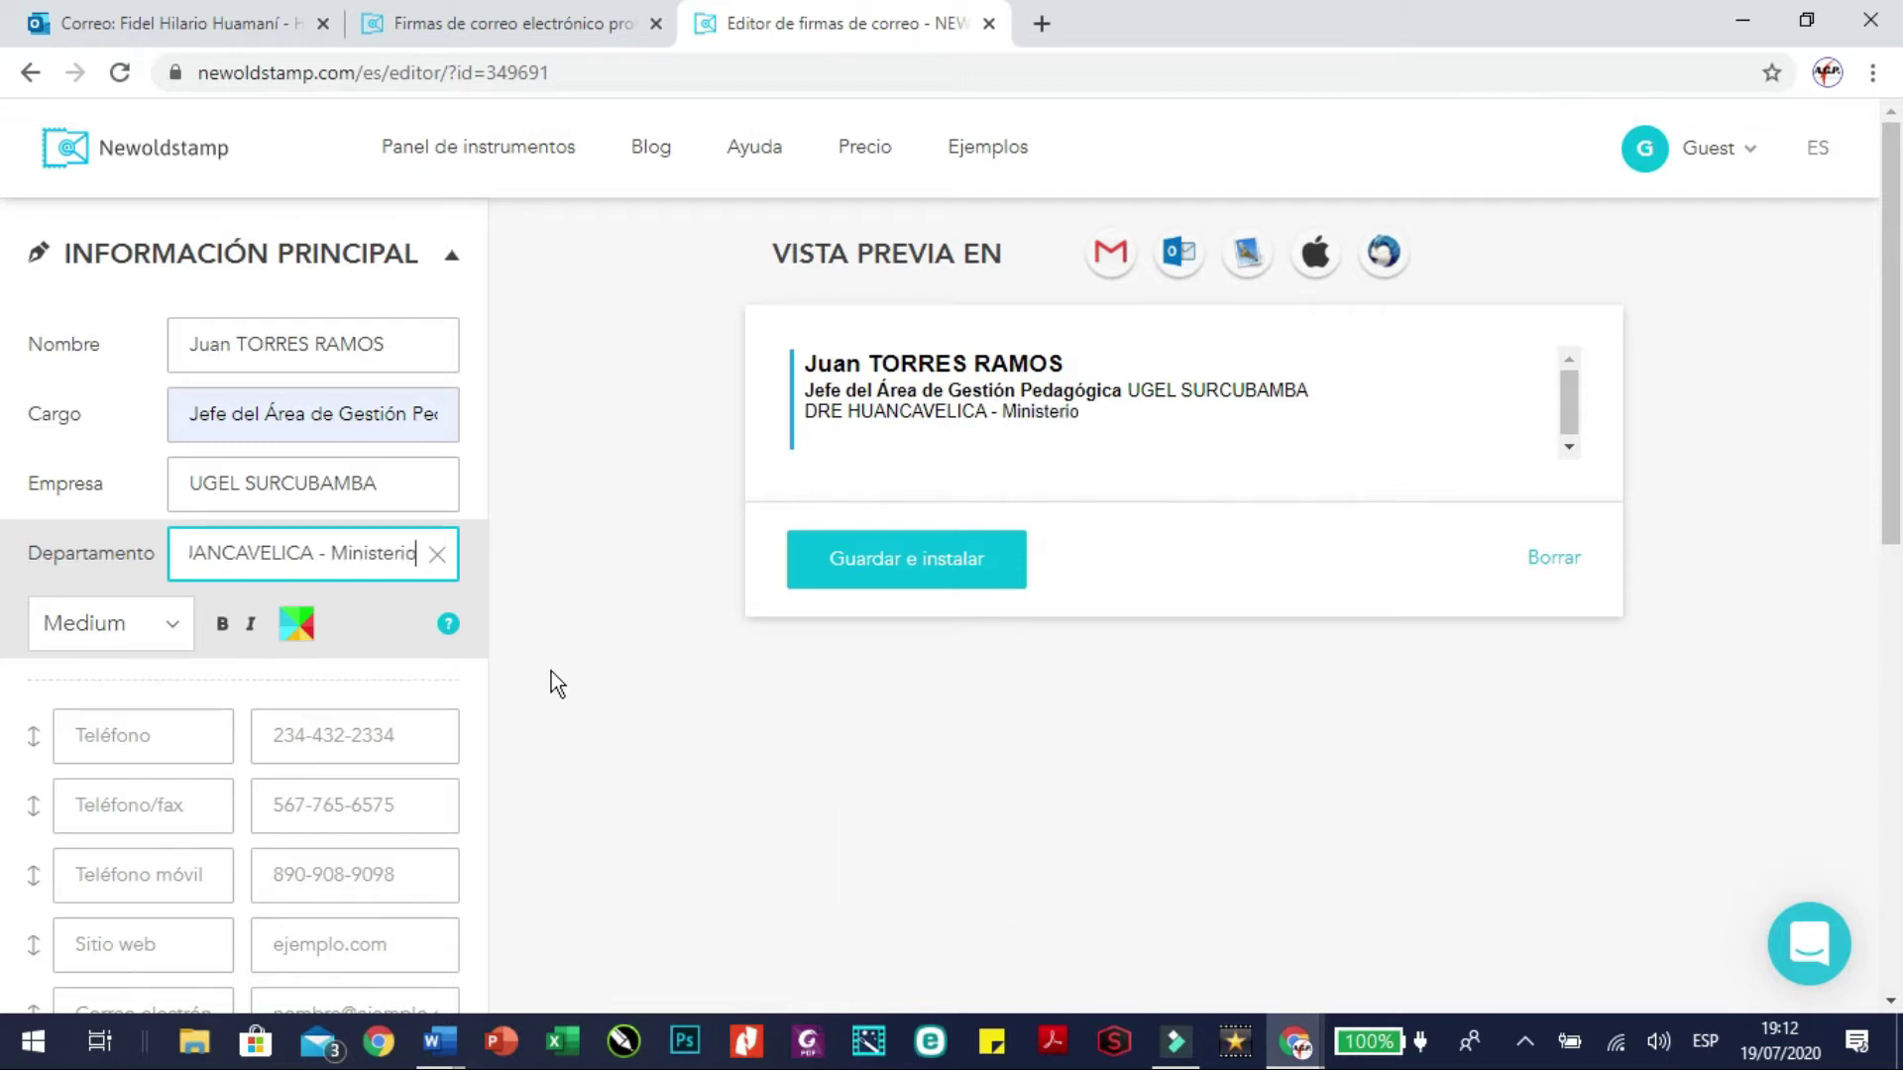
type(" de Educación")
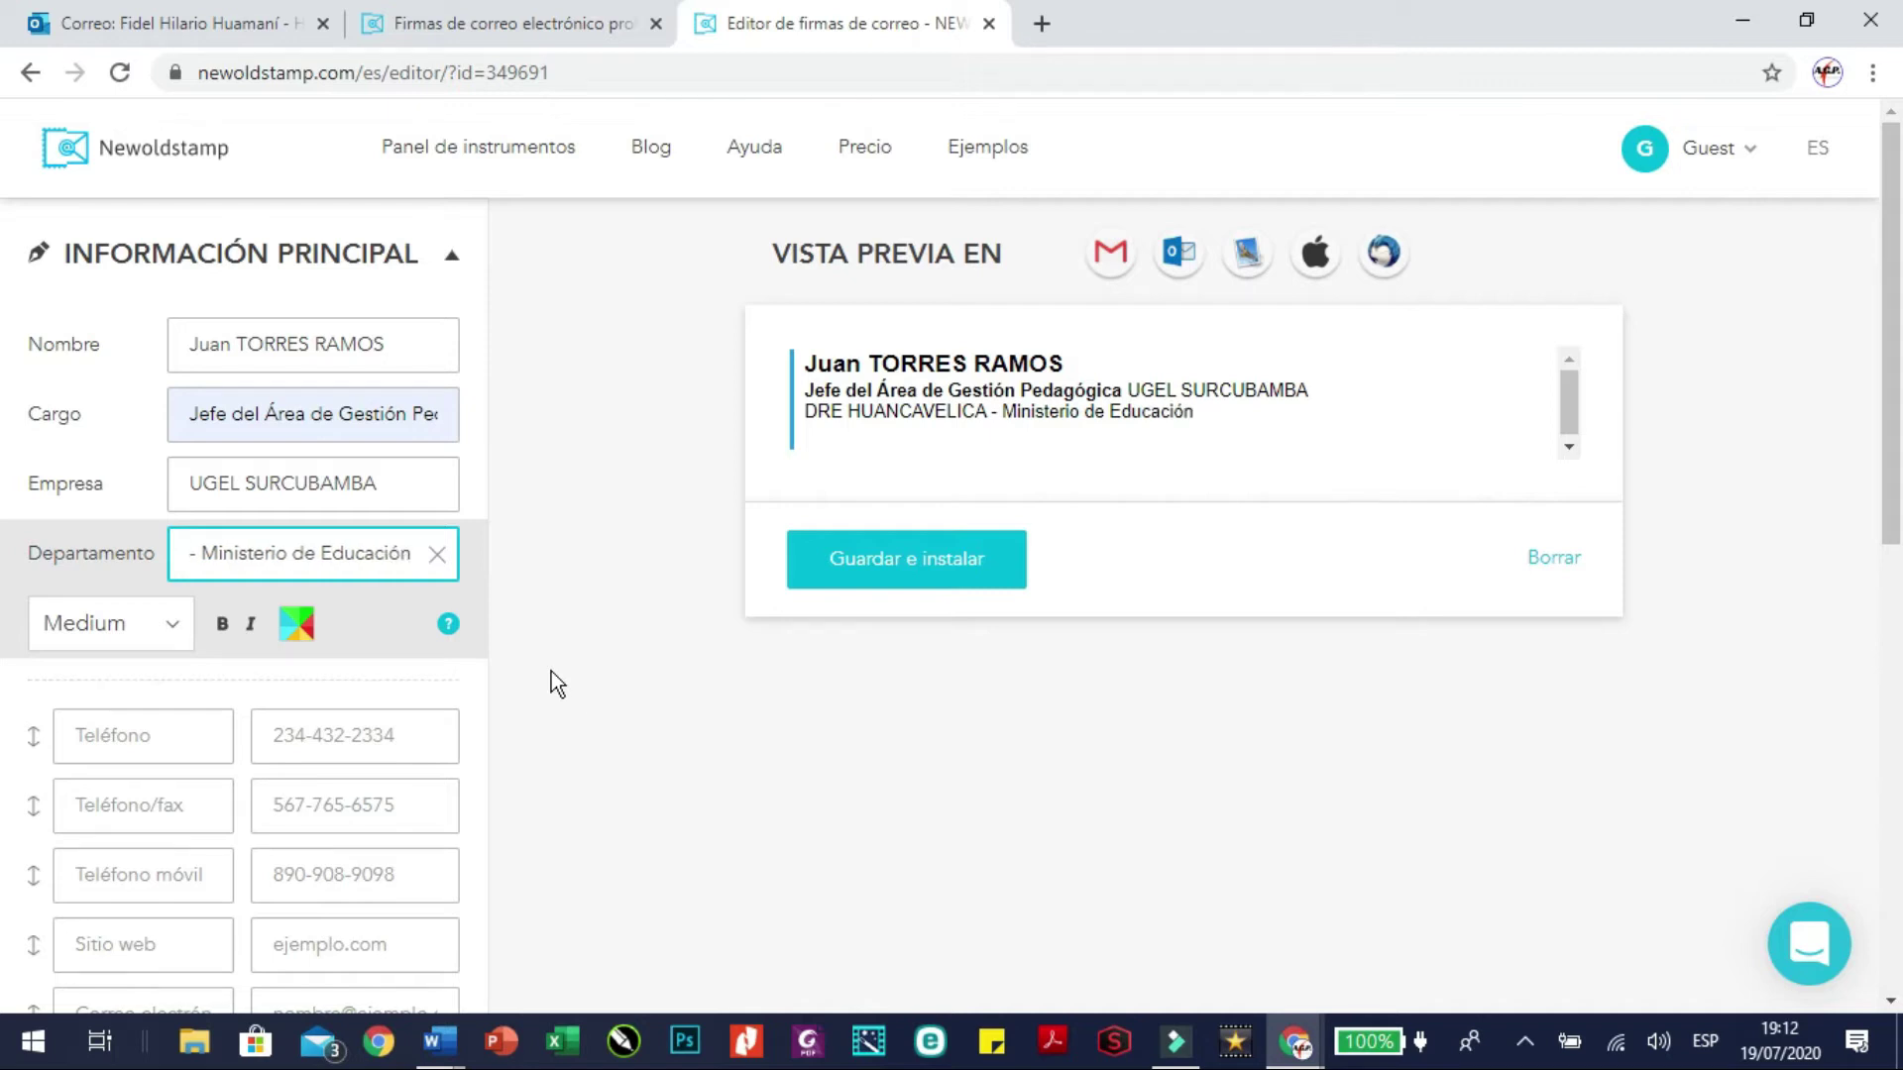
left_click(573, 575)
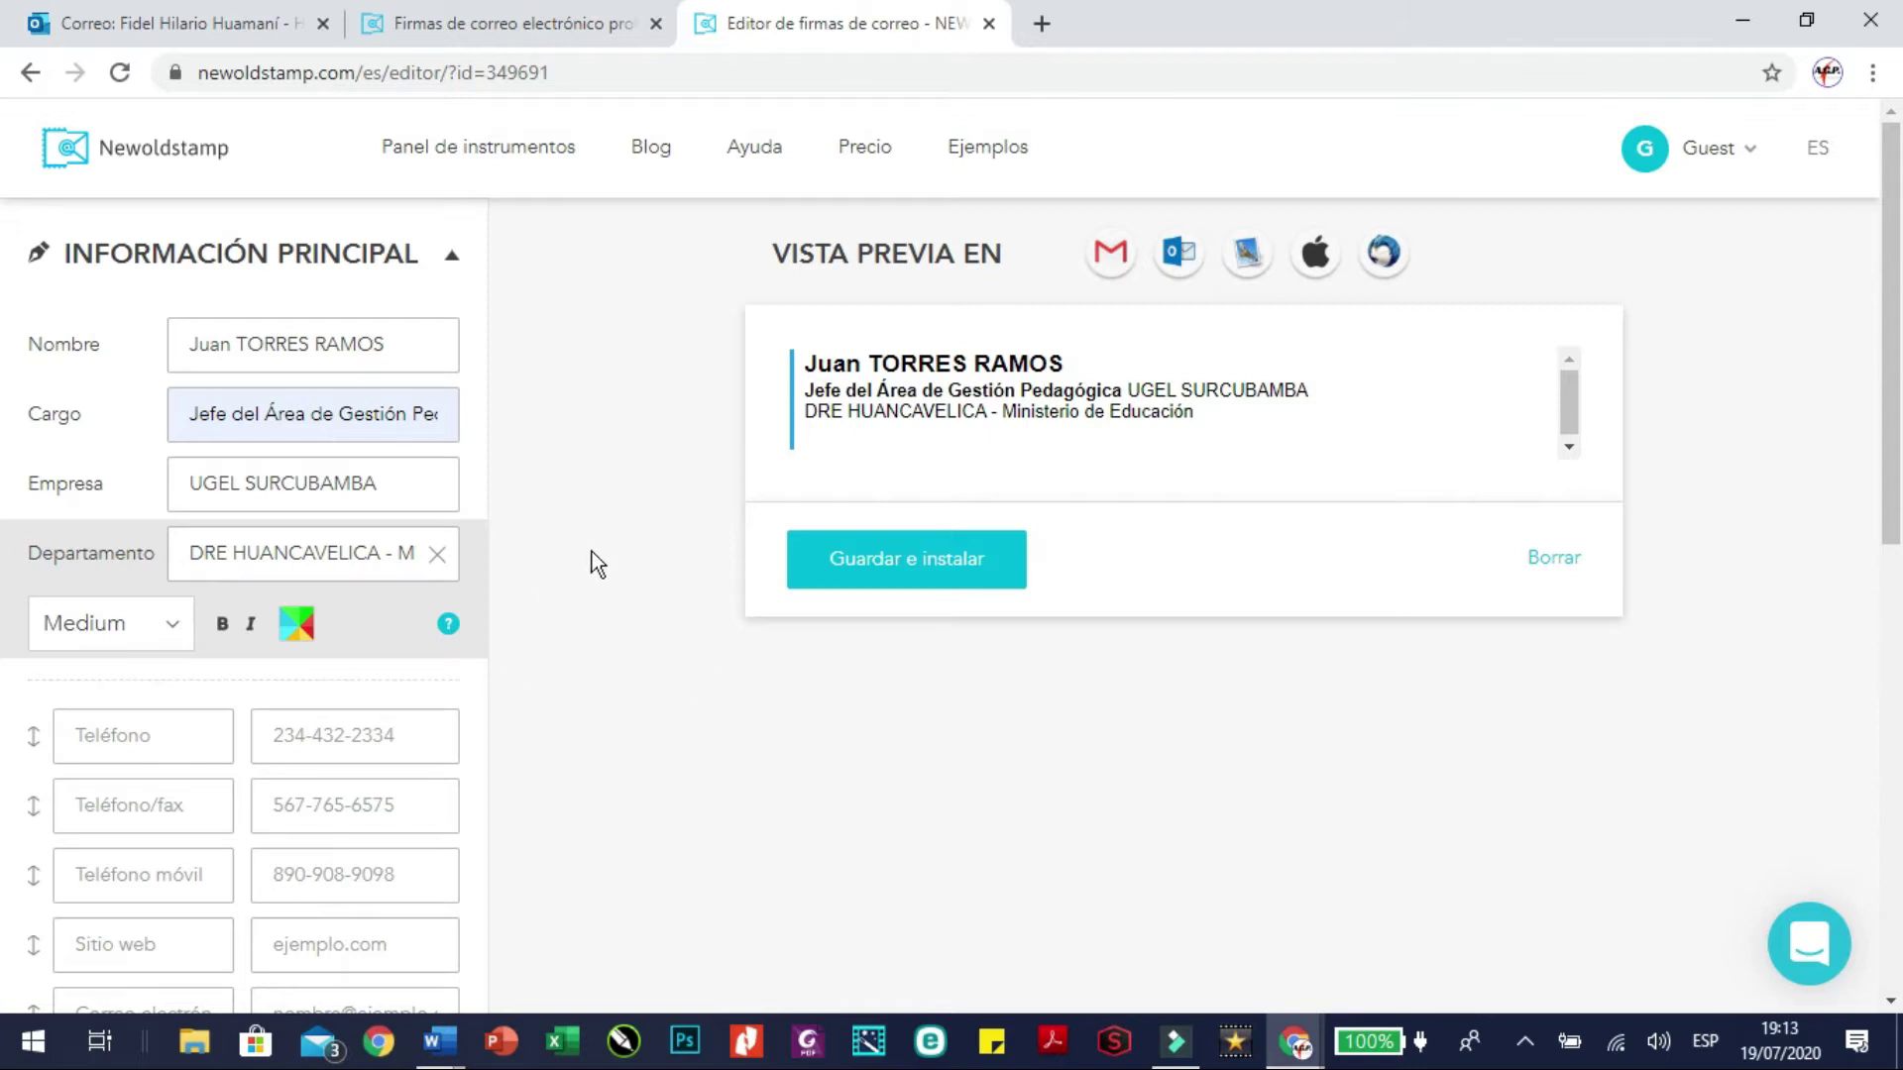
Replace the sample Teléfono móvil value with the holder's mobile number
scroll(591, 561, "down", 4)
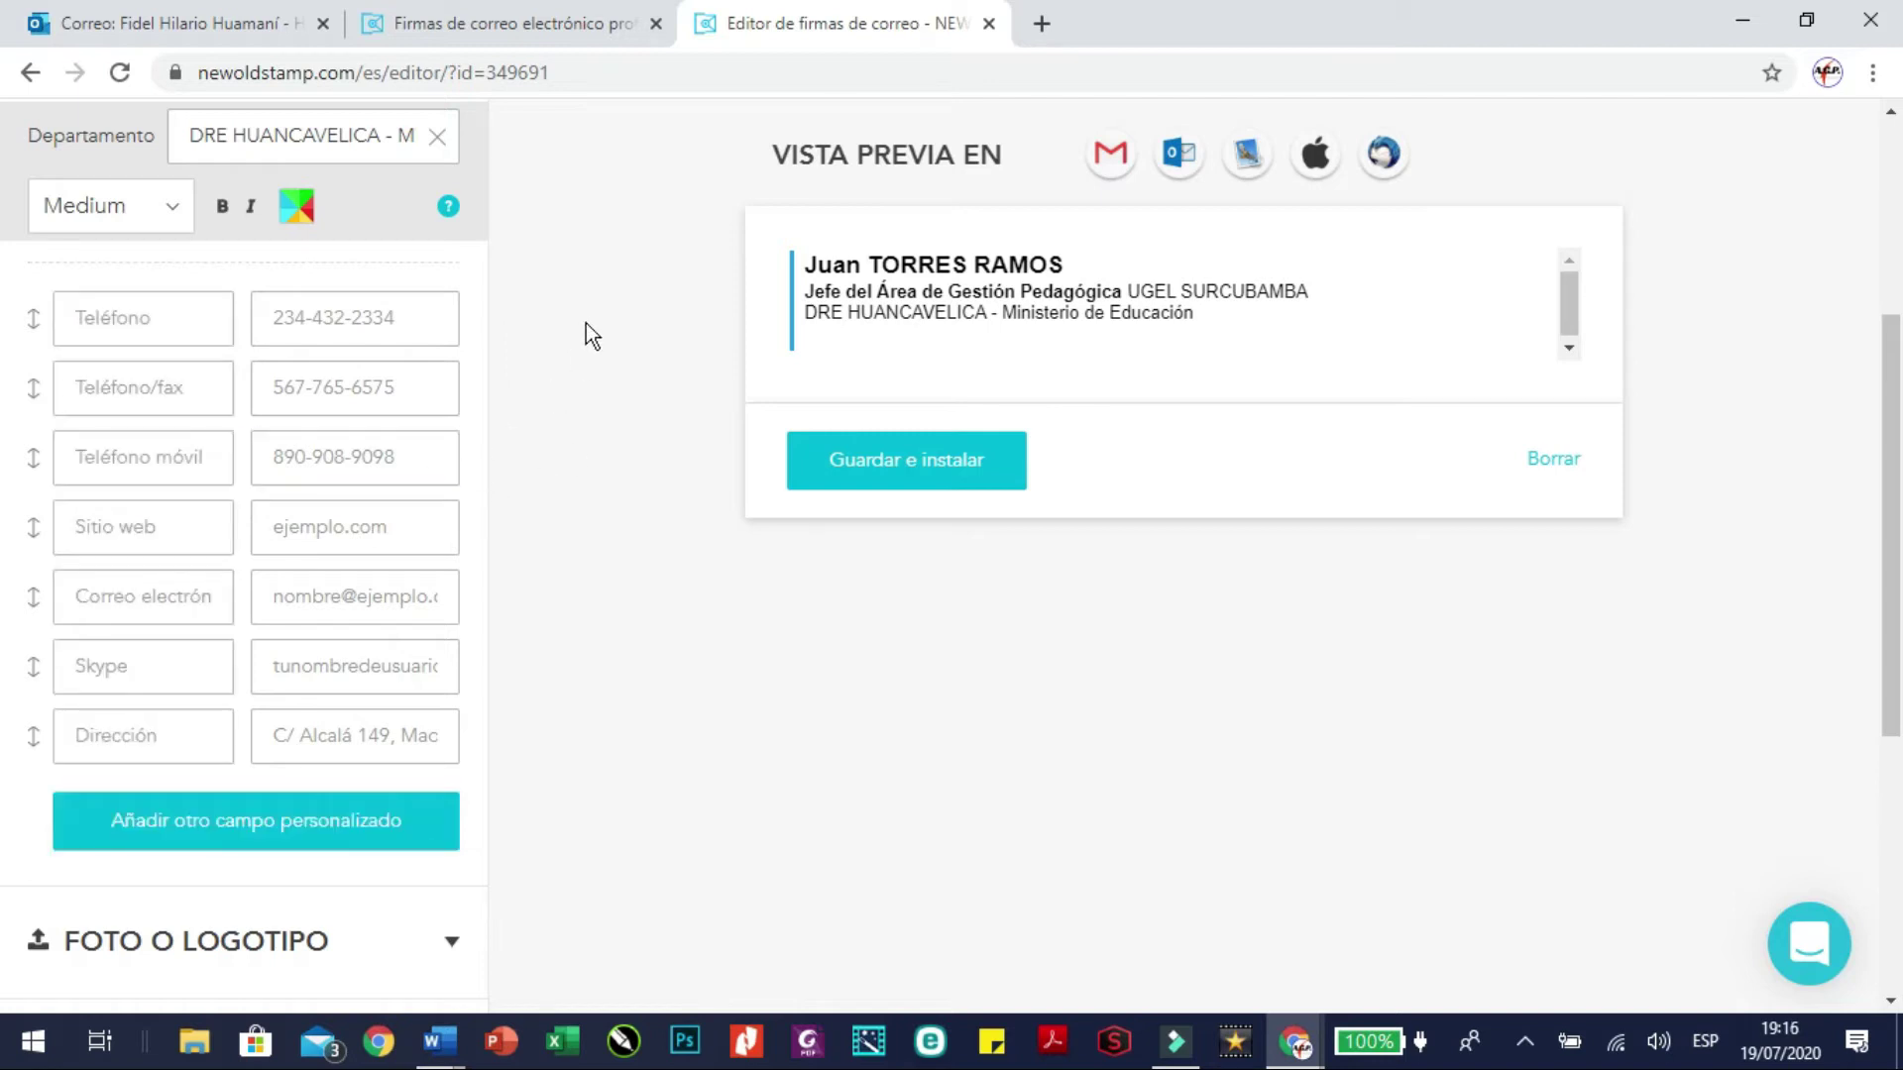
left_click(446, 459)
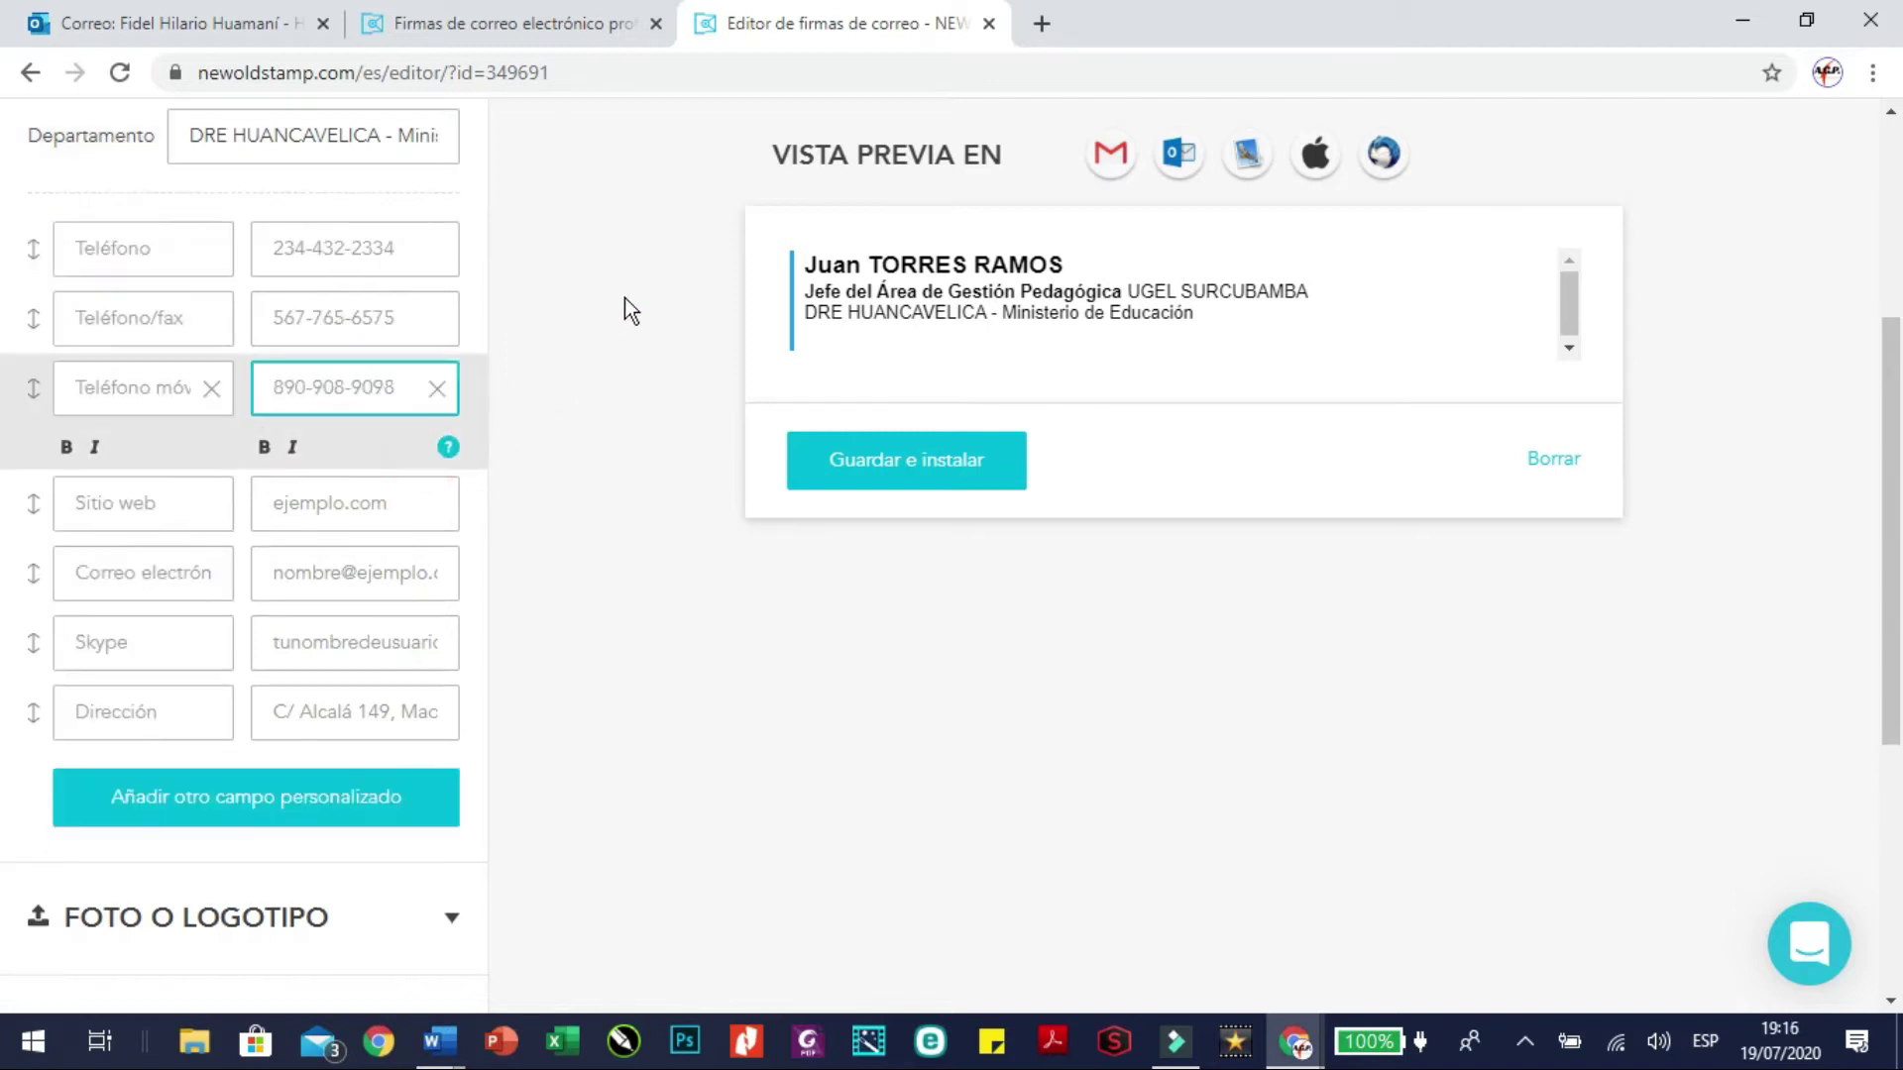
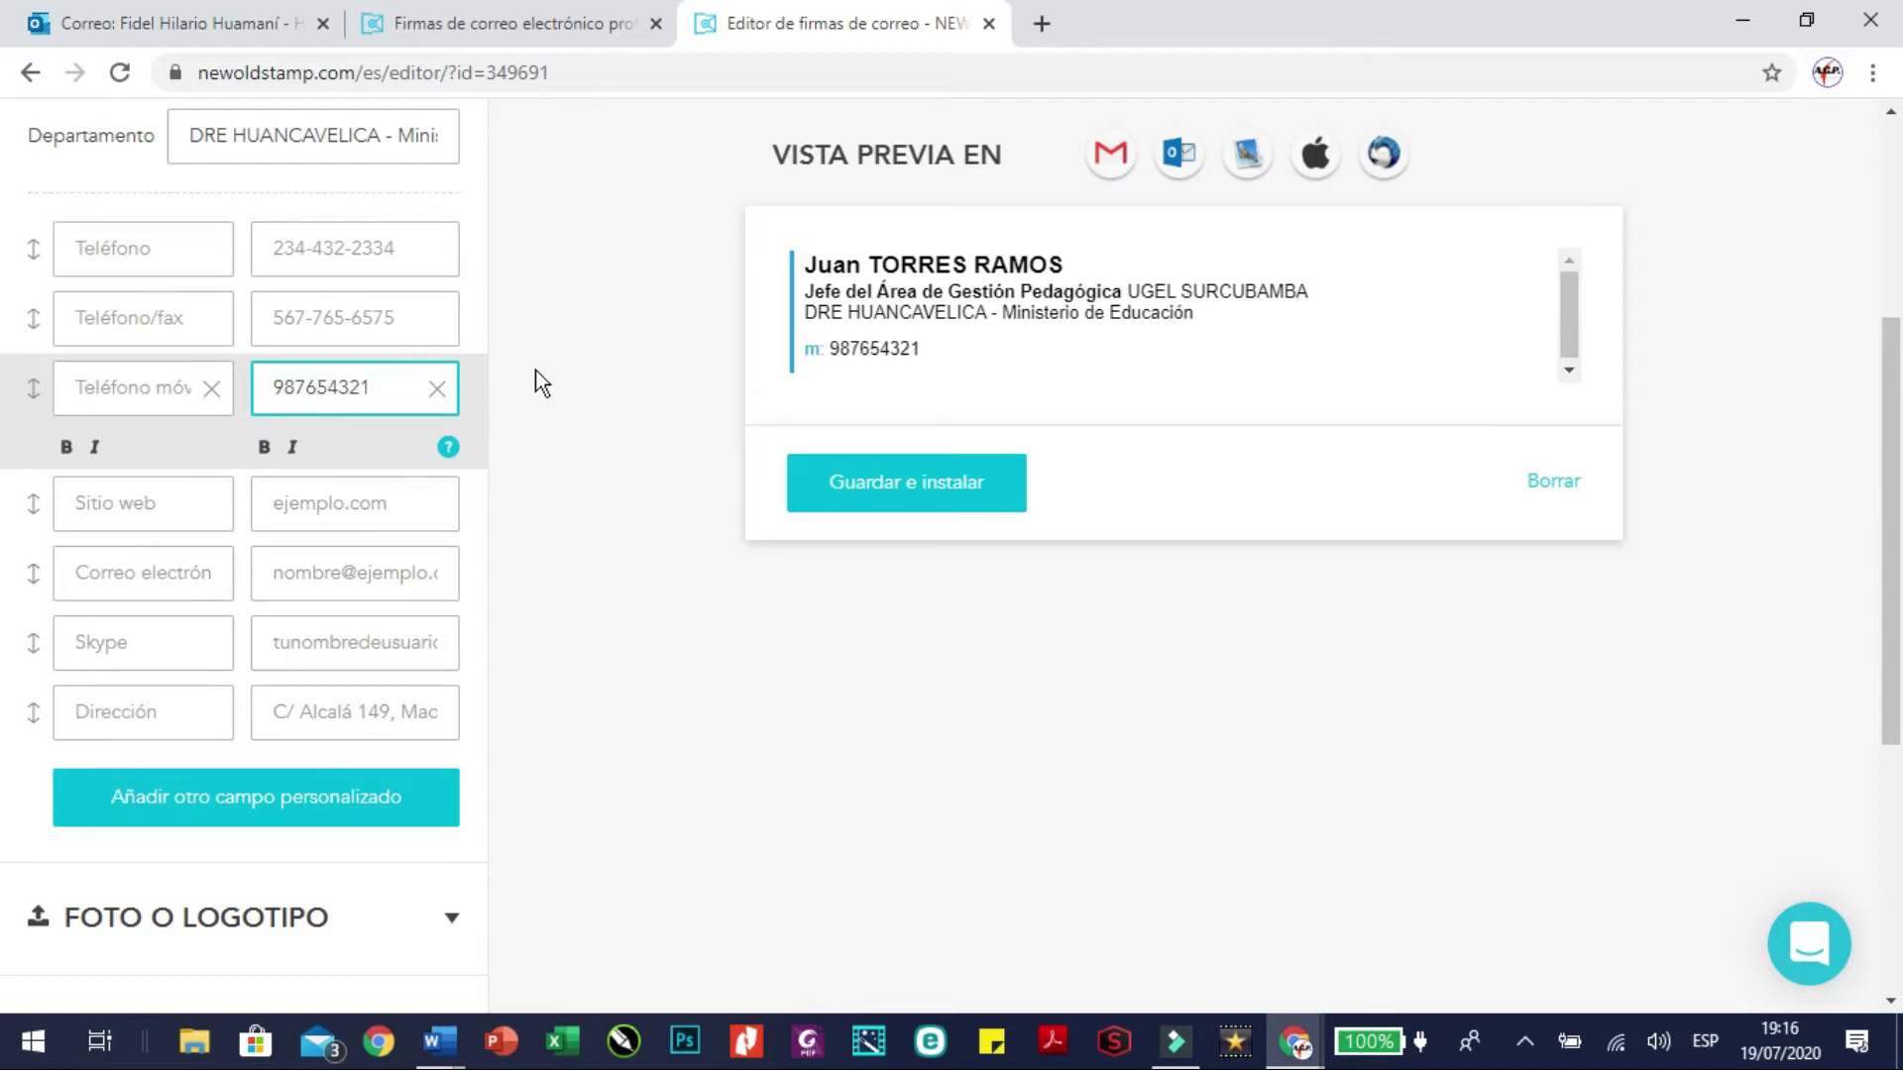
left_click(360, 504)
left_click(357, 399)
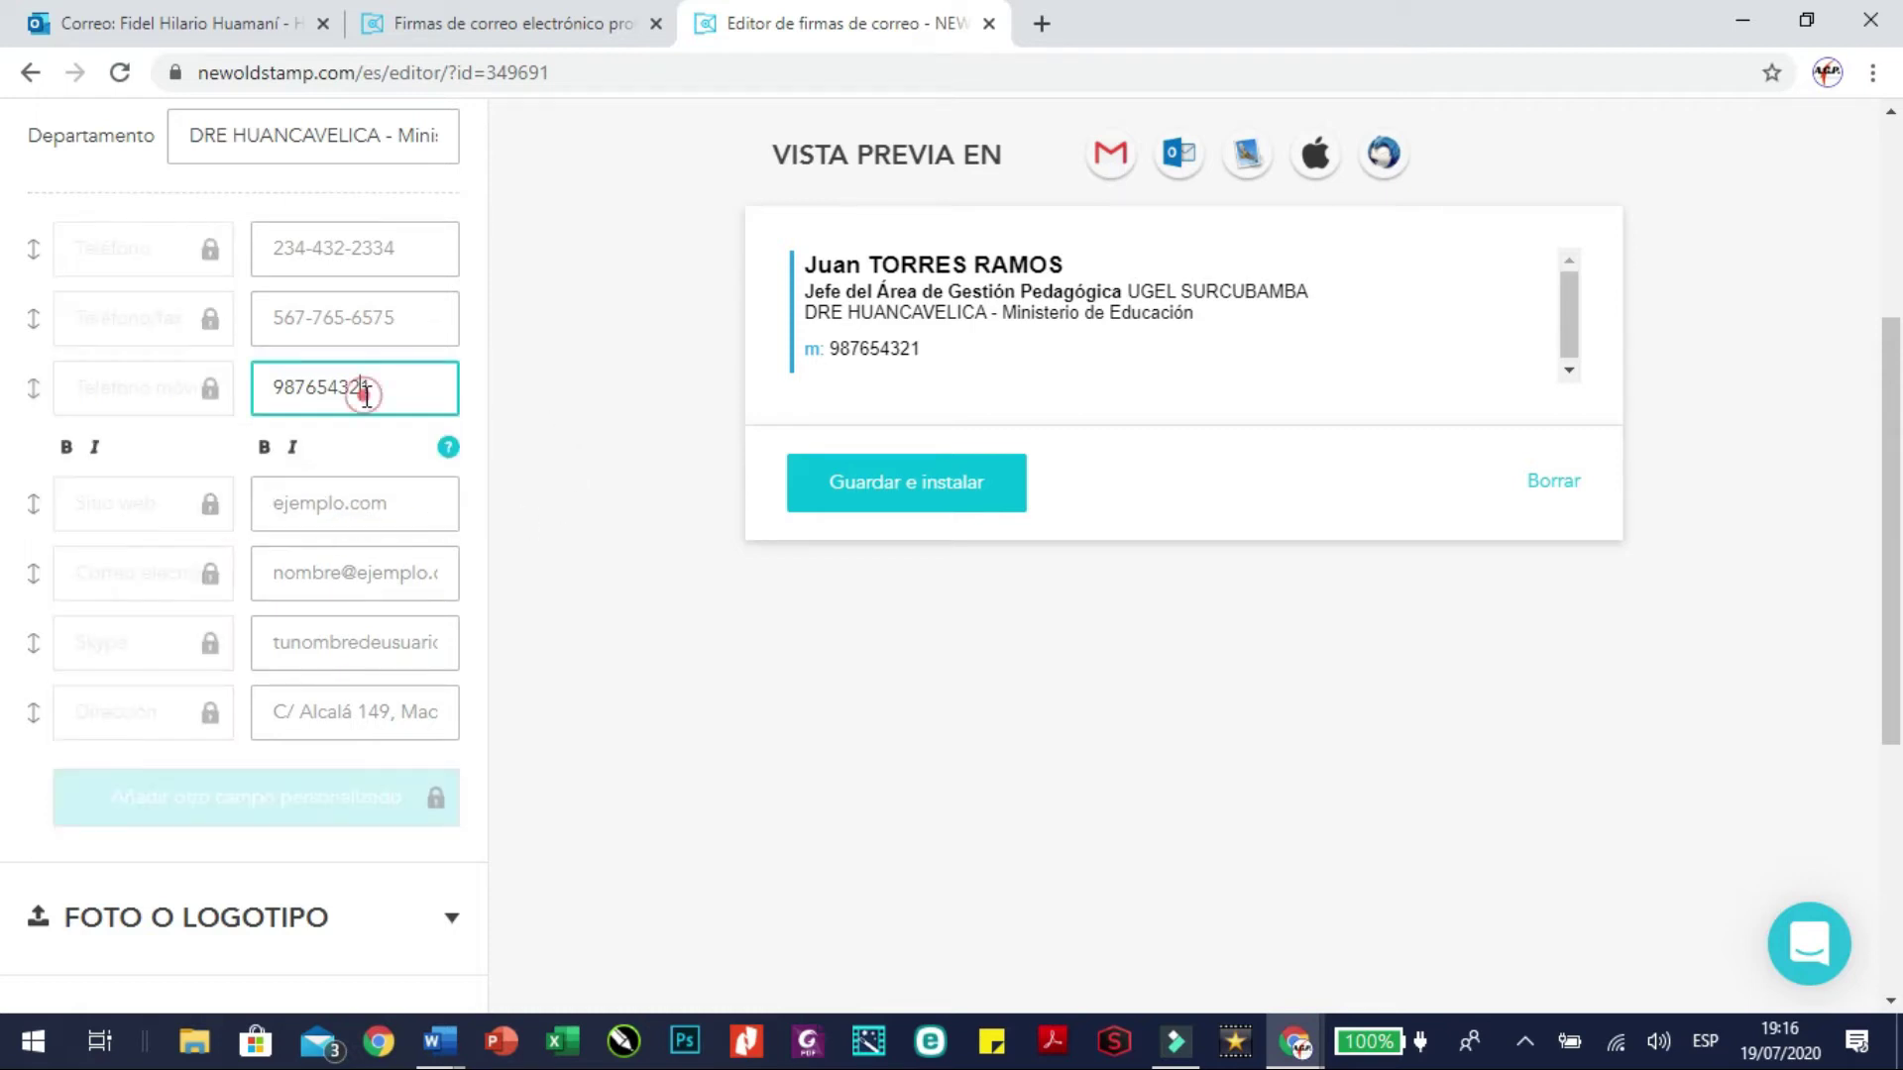
left_click(357, 500)
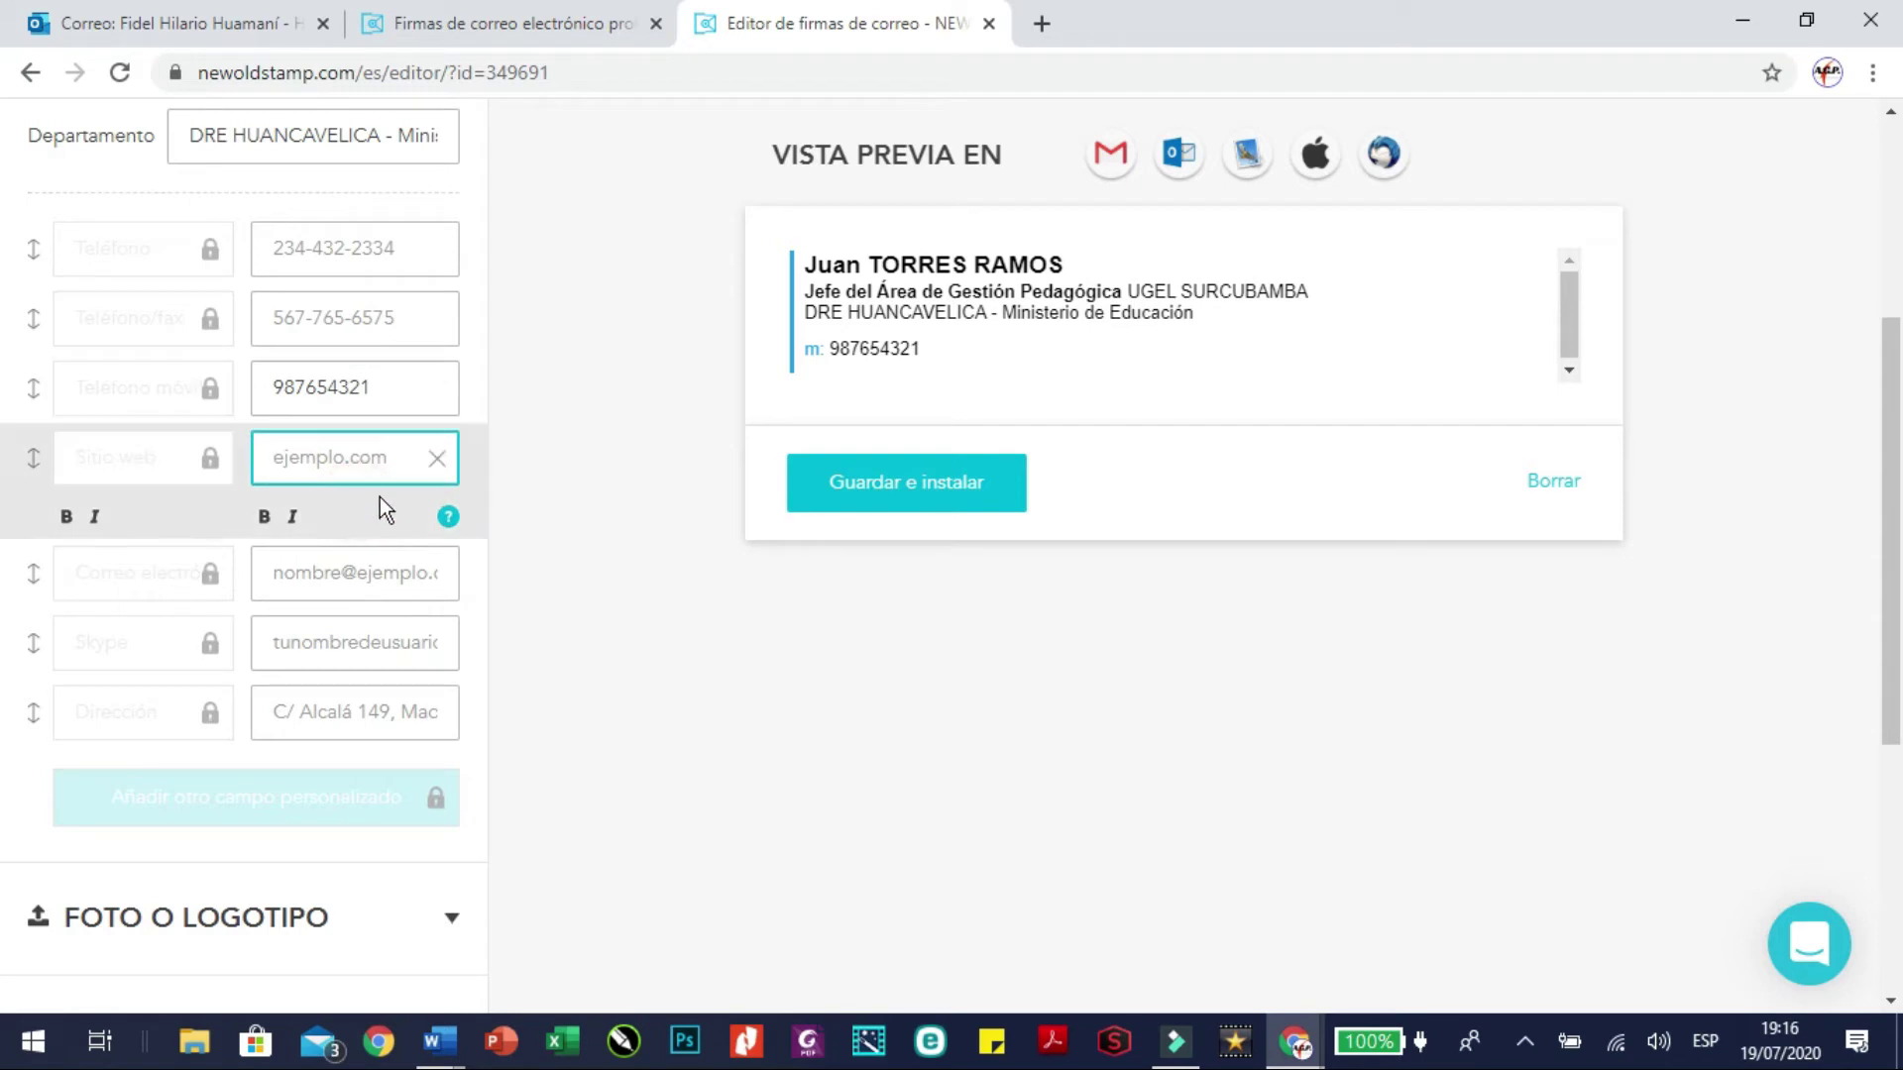
Copy the UGEL Castrovirreyna Facebook page address (web.facebook.com/ugelcastrovirreyna/) and return to the signature editor
mouse_move(1291, 1061)
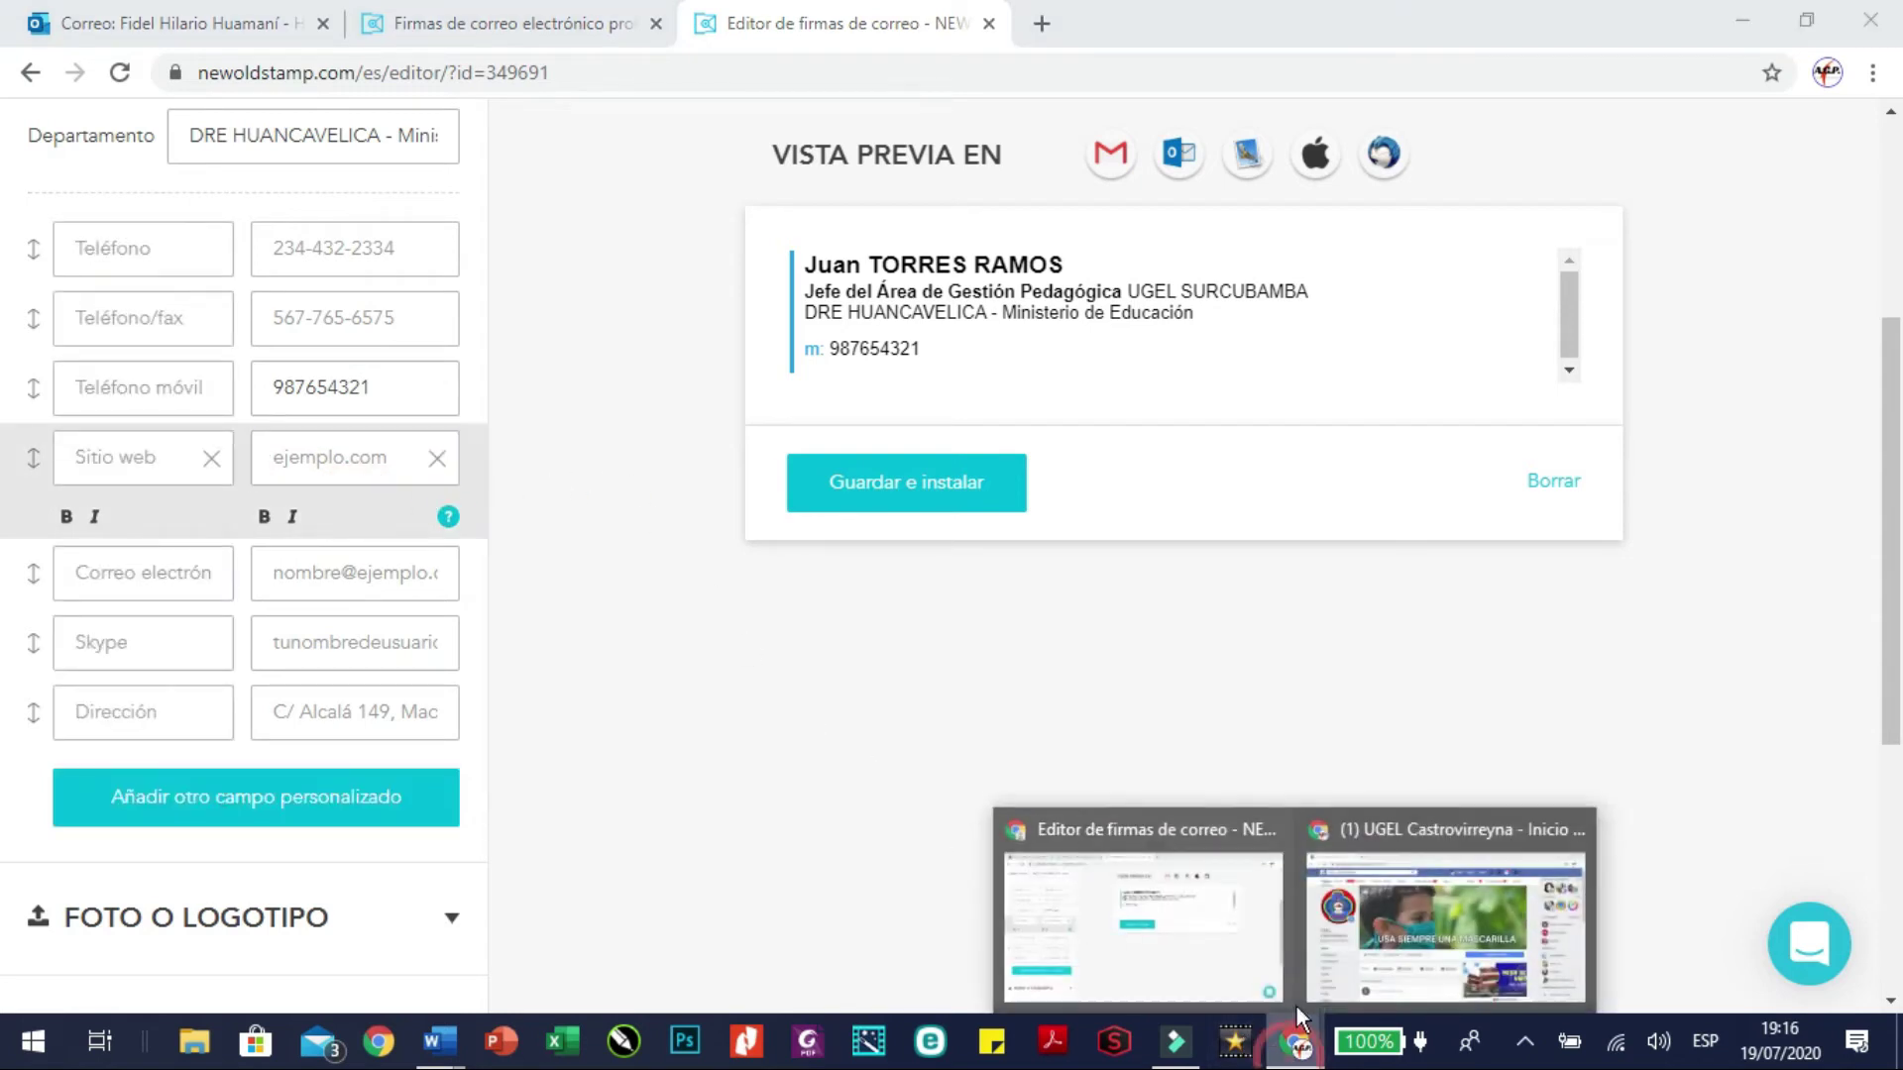
left_click(1443, 907)
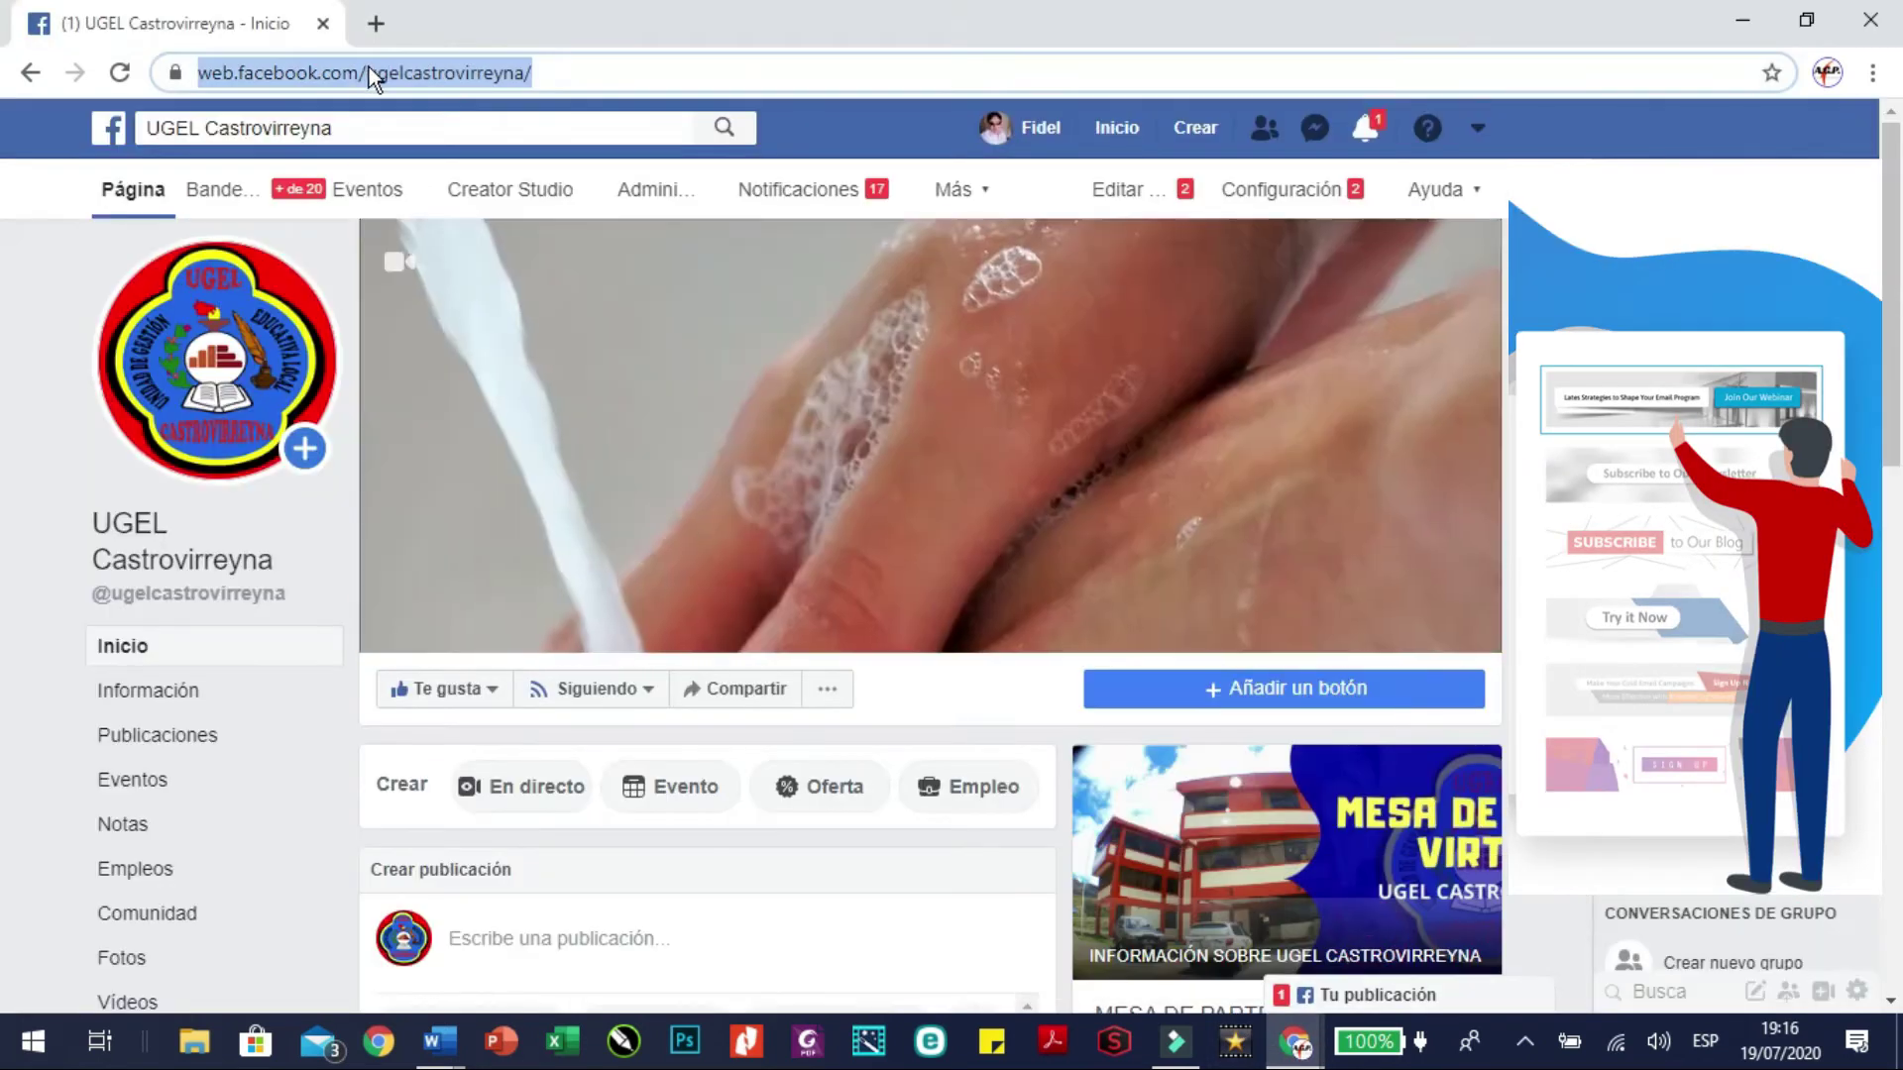
right_click(369, 68)
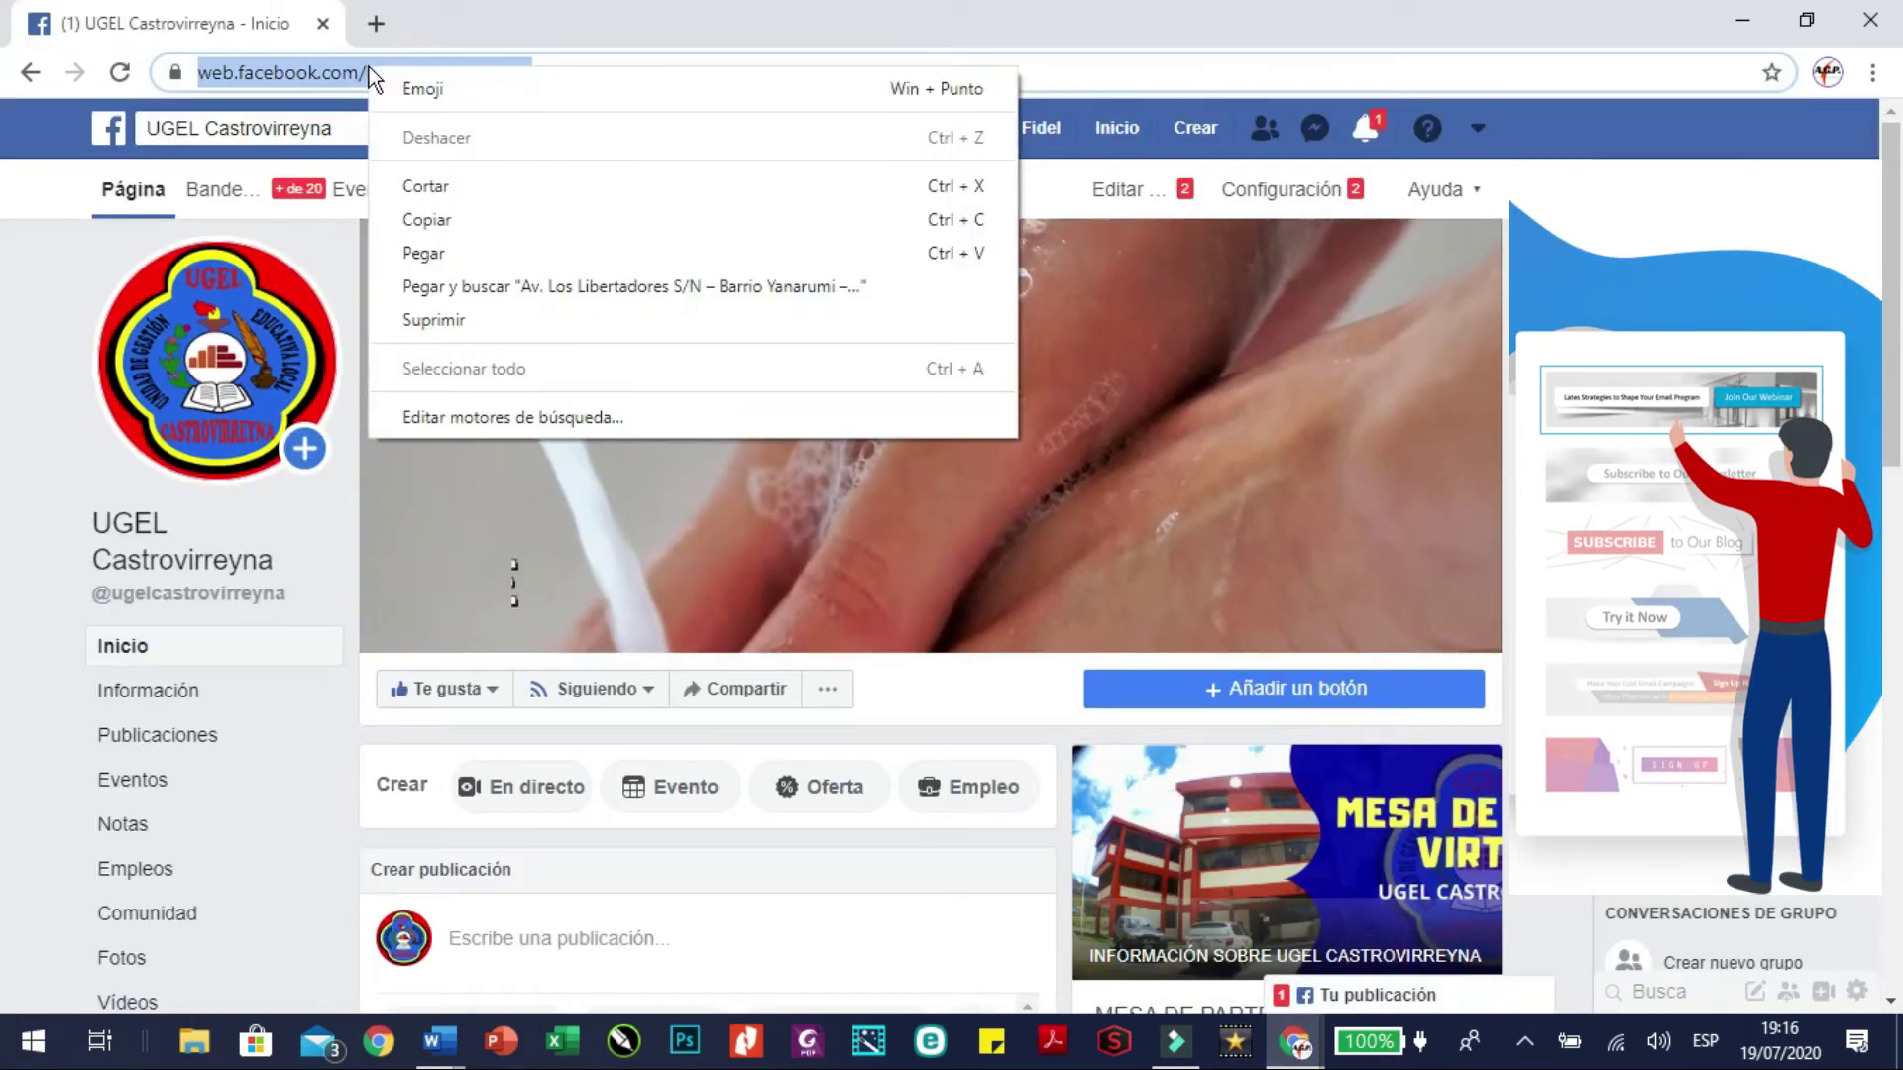
left_click(402, 219)
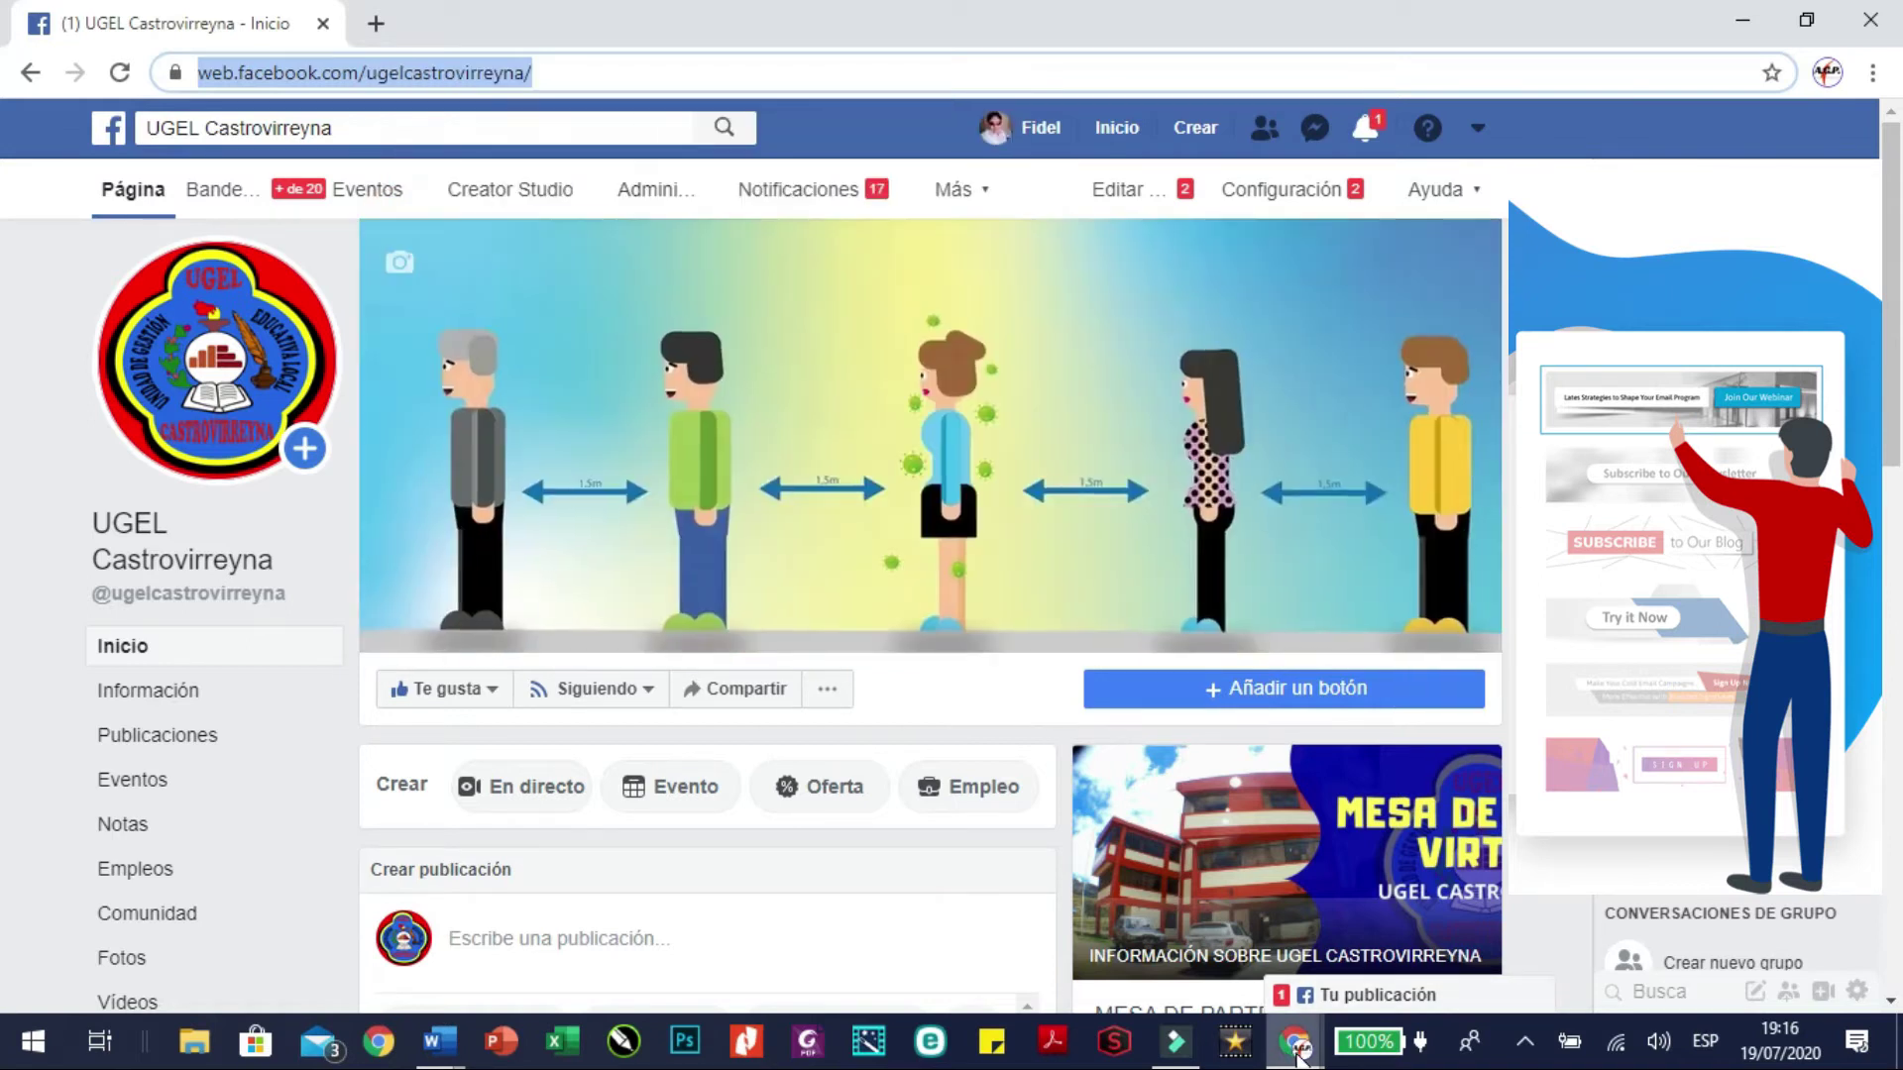
mouse_move(1293, 1040)
left_click(1226, 961)
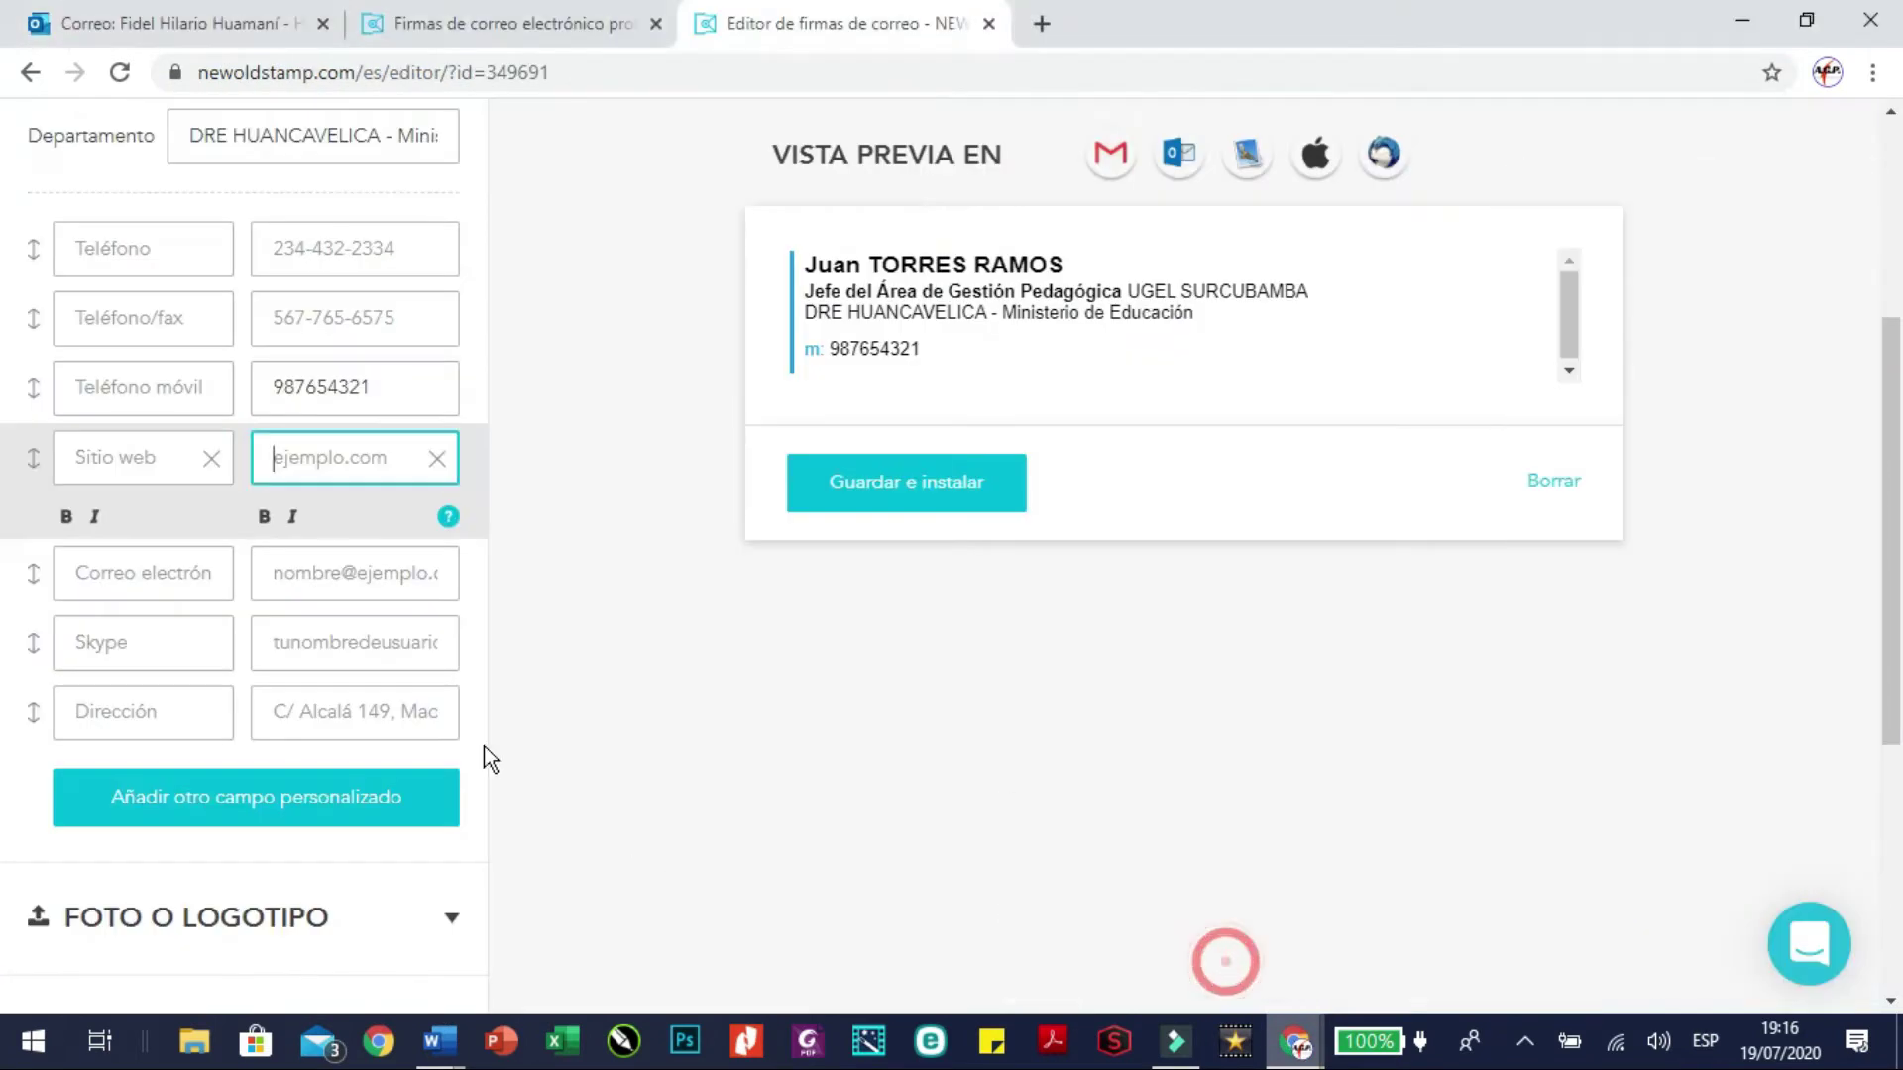
Paste the copied Facebook page address into the Sitio web field
left_click(293, 451)
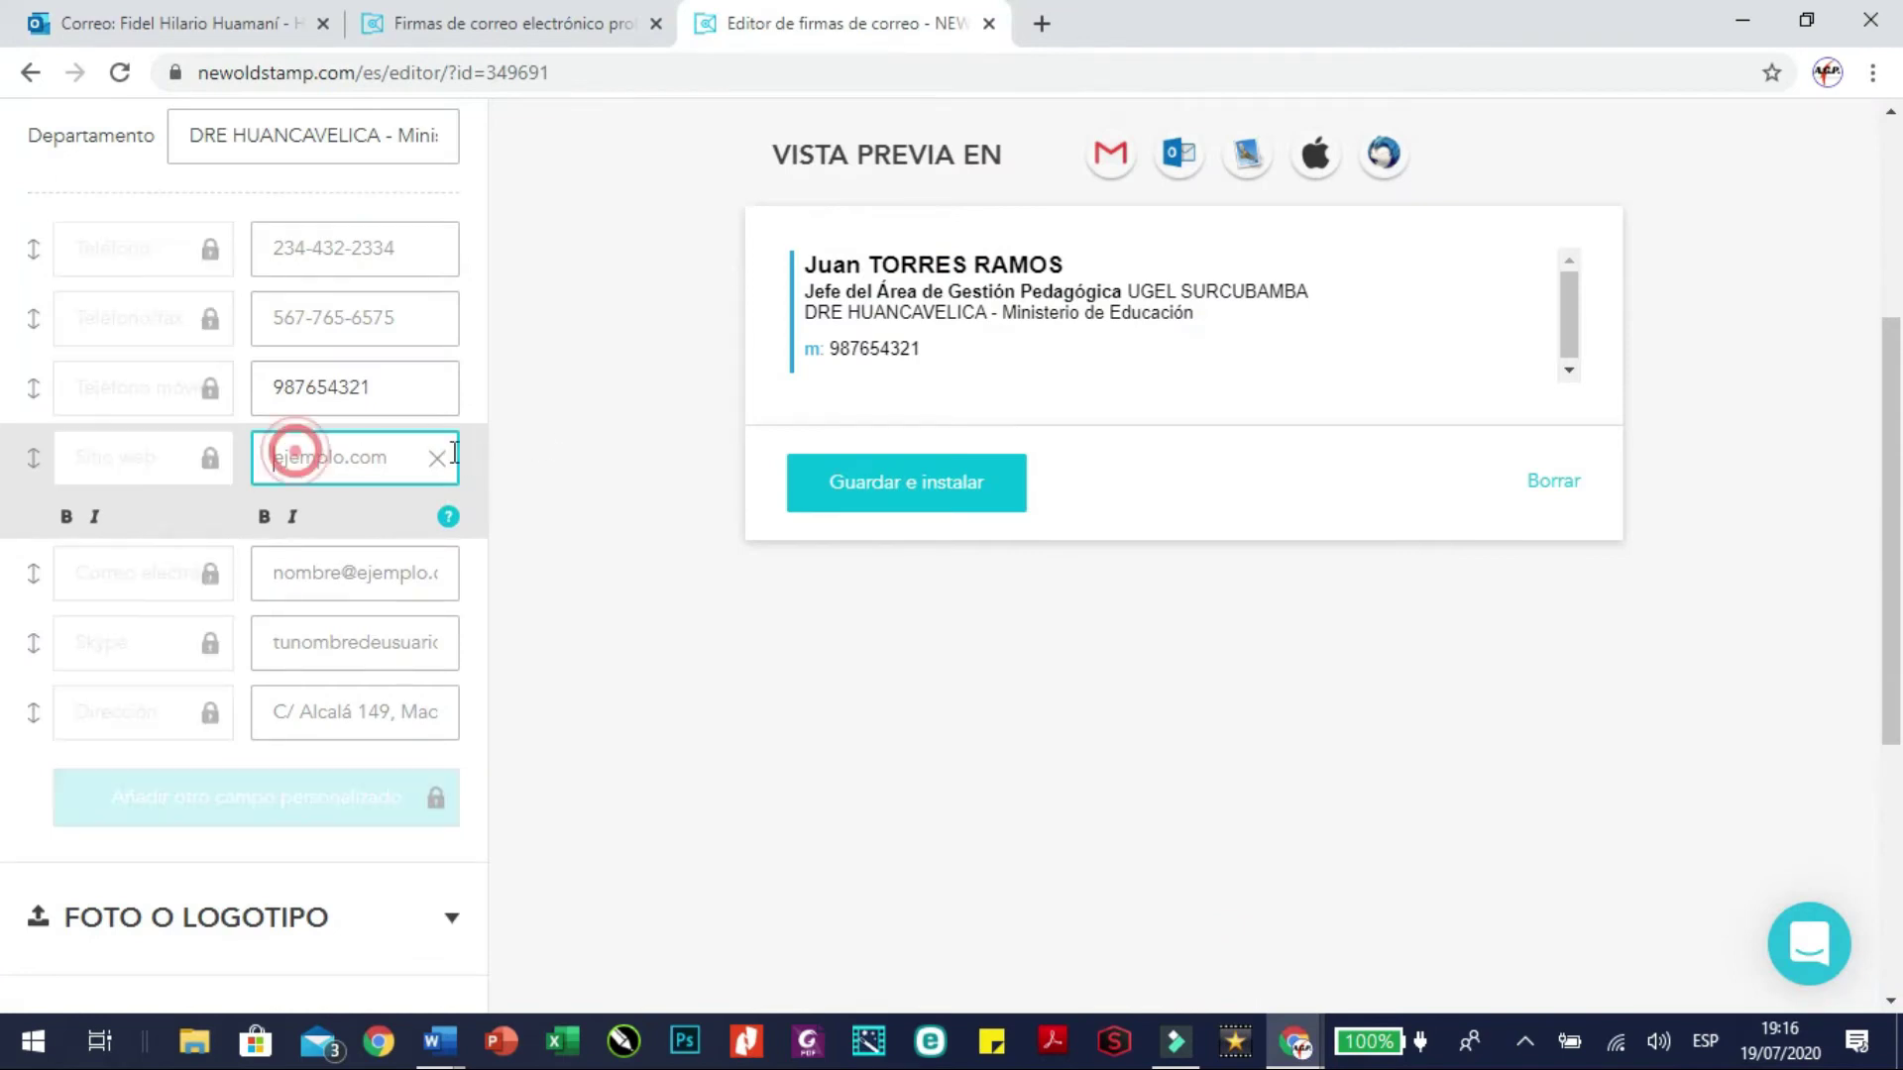
type("https://web.facebook.com/ugelcastrovirreyna/")
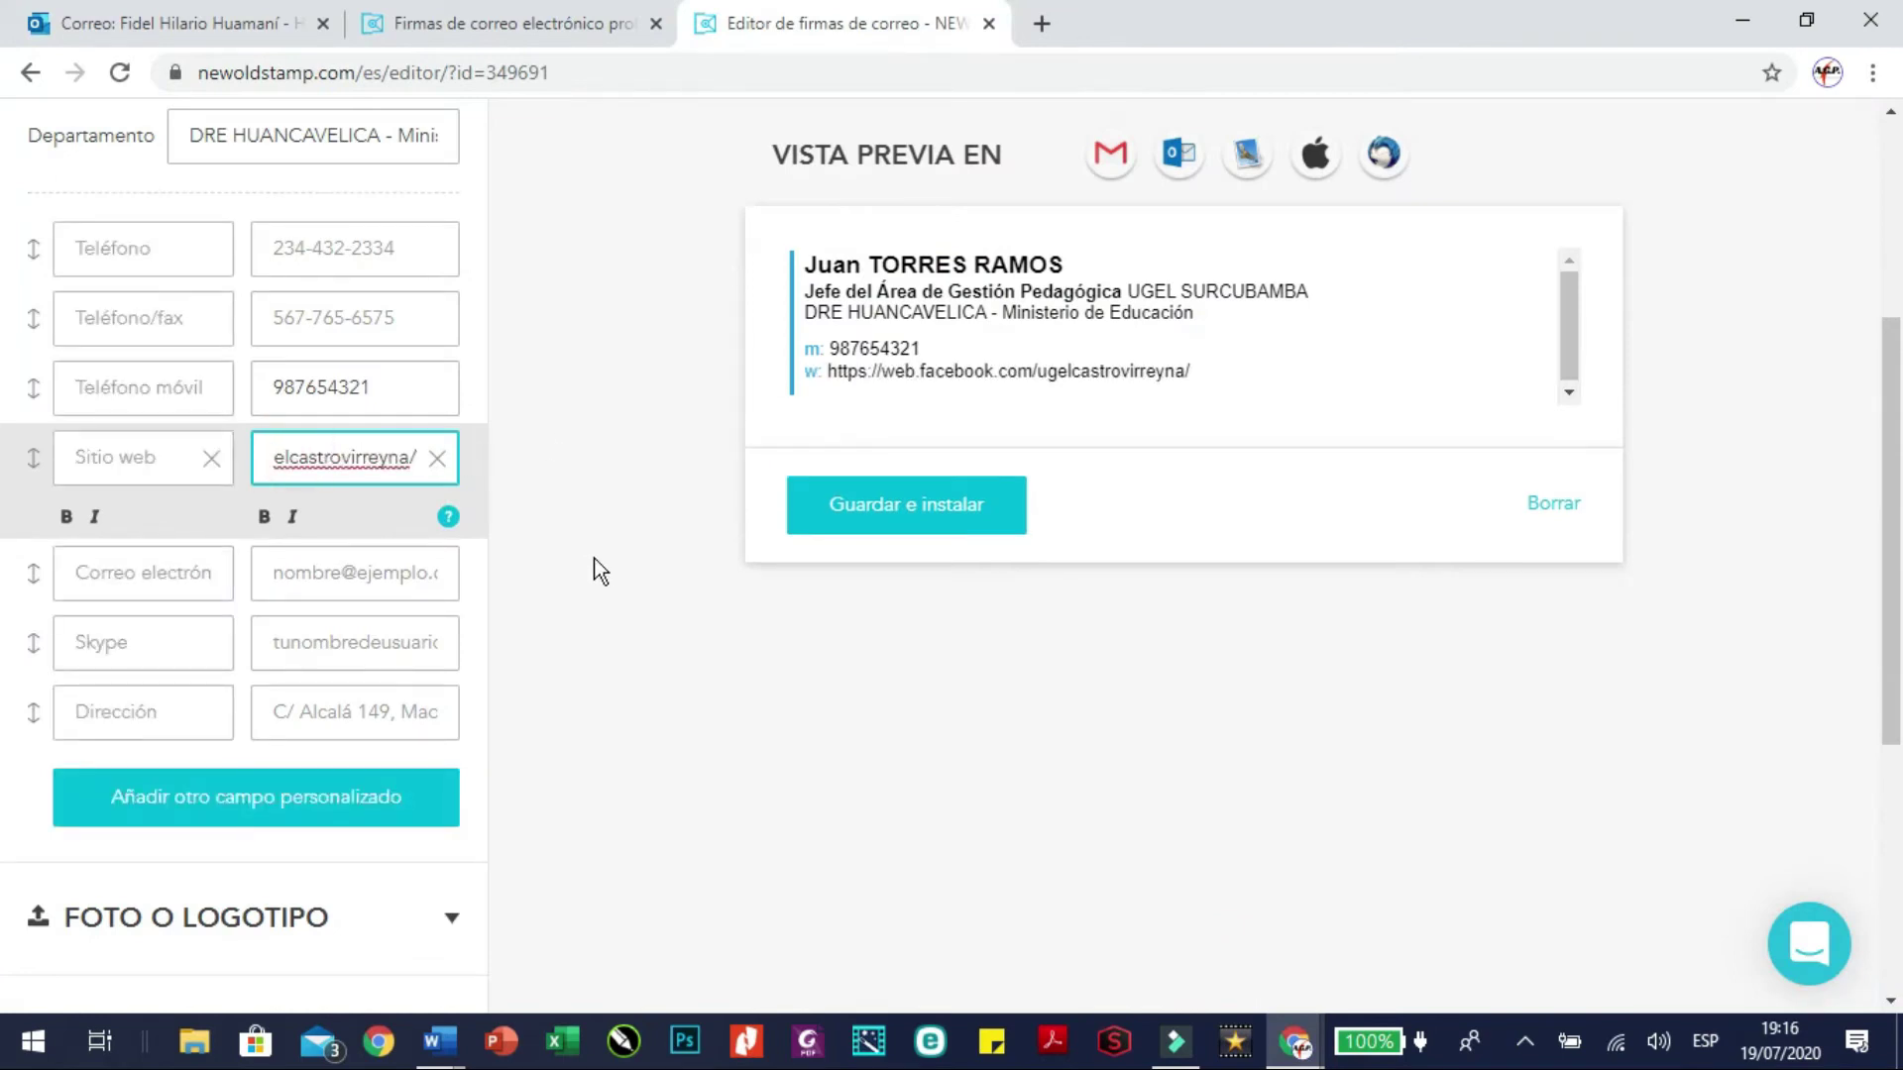
left_click(646, 474)
Enter the holder's hotmail e-mail address in the Correo electrónico field
left_click(408, 567)
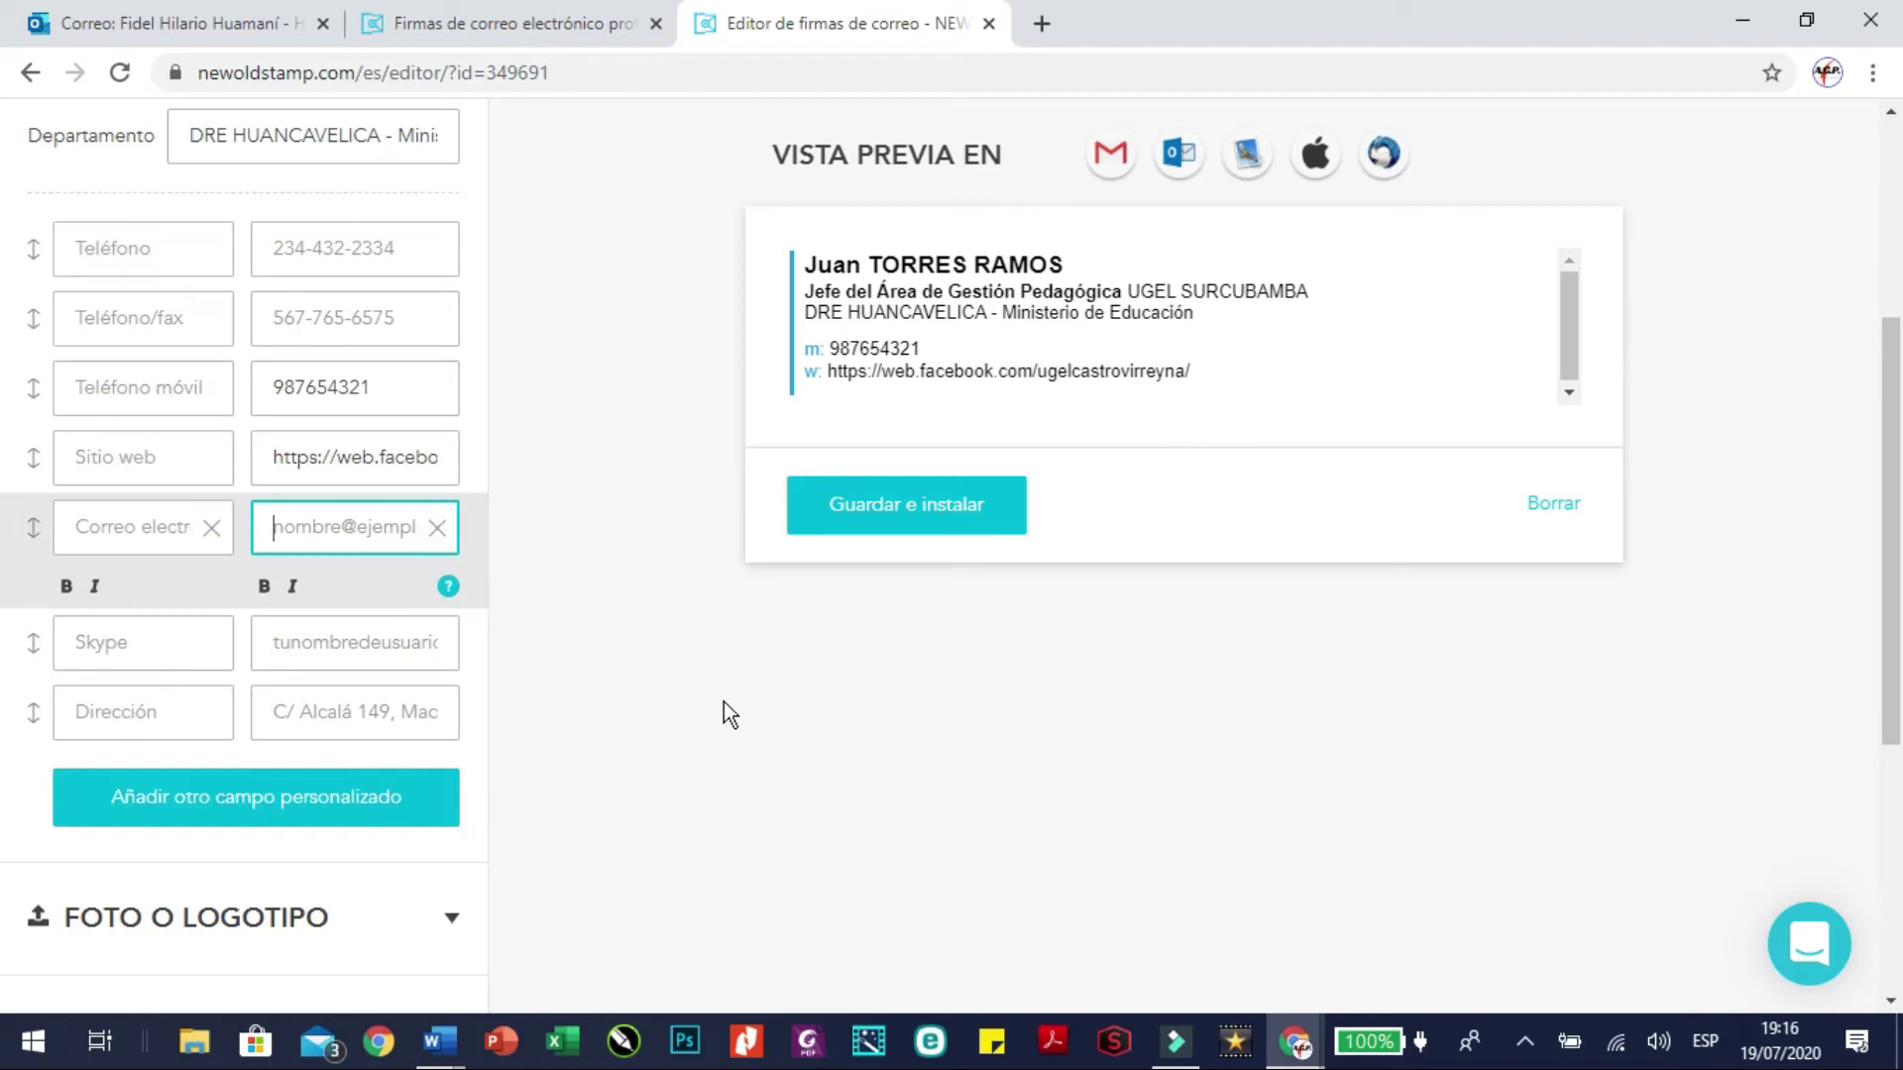
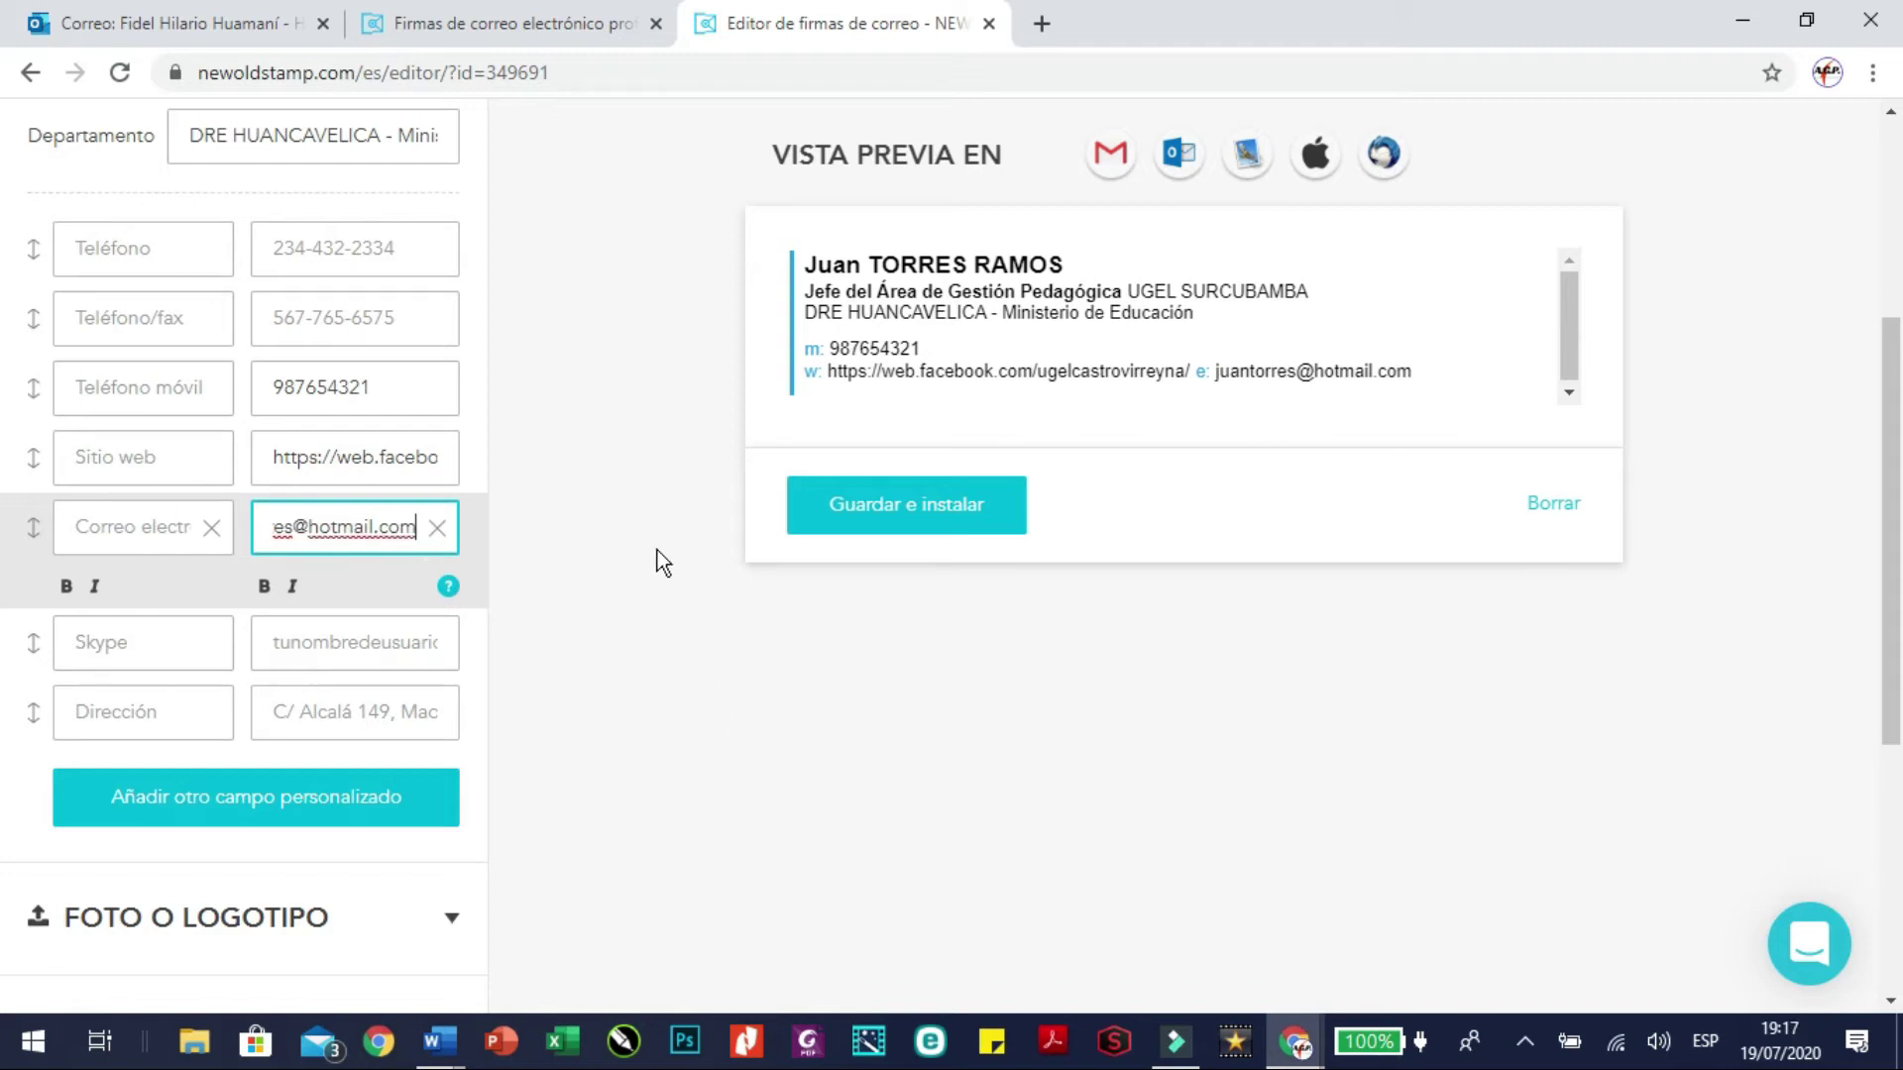
left_click(386, 646)
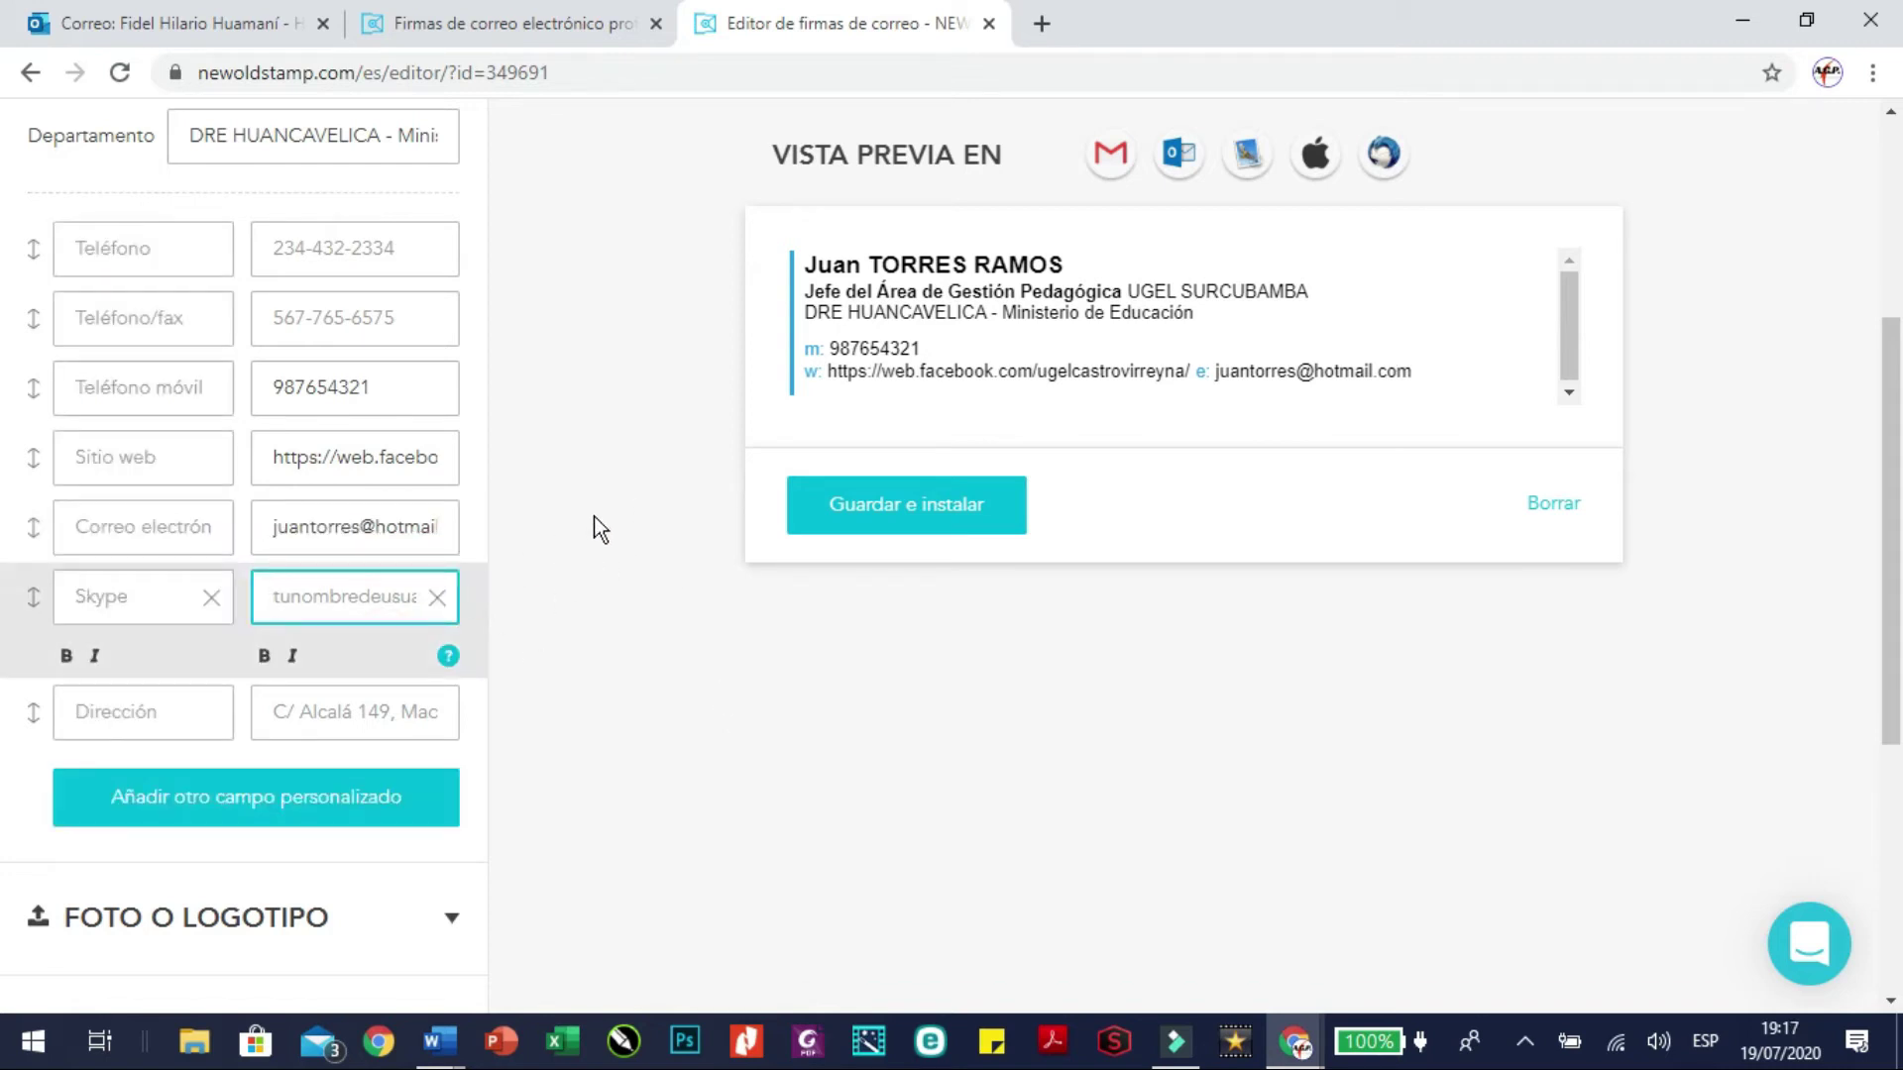
left_click(386, 711)
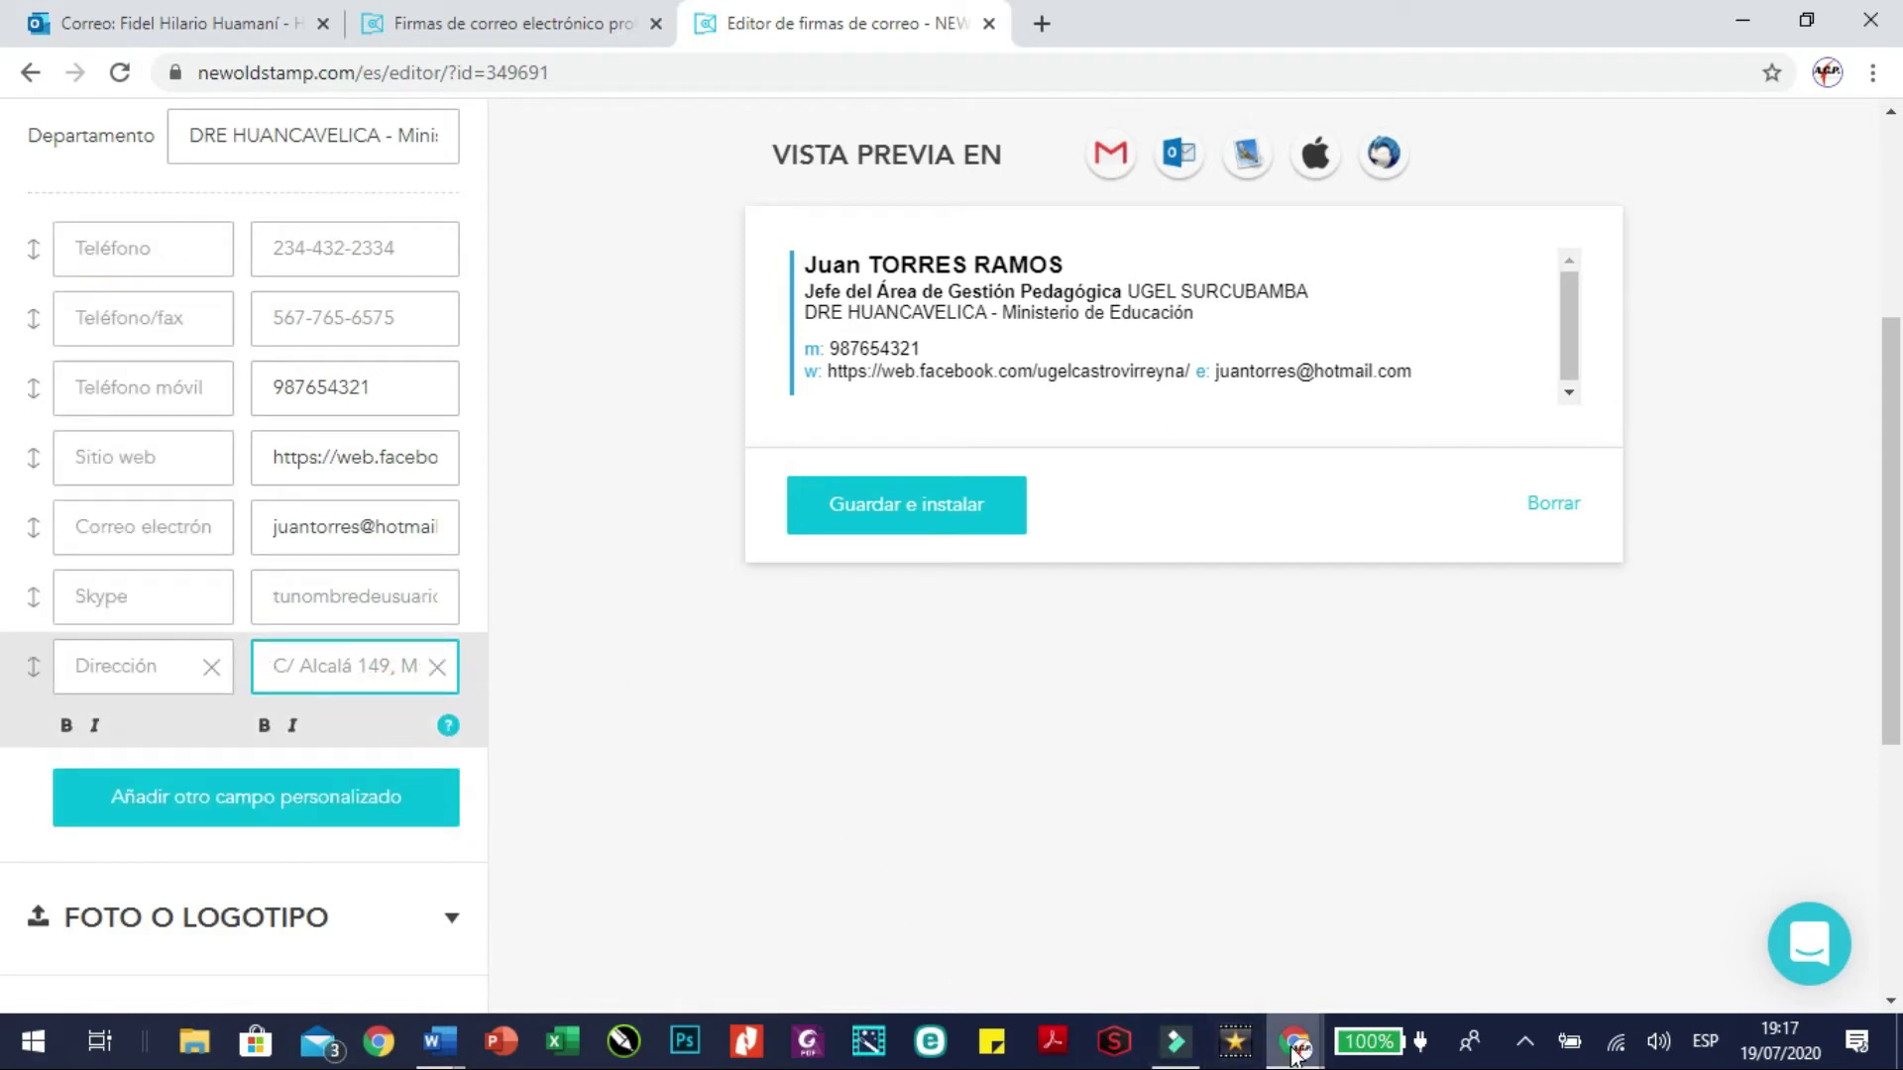
Copy the office address from the Word letter's footer and return to the signature editor
mouse_move(451, 1041)
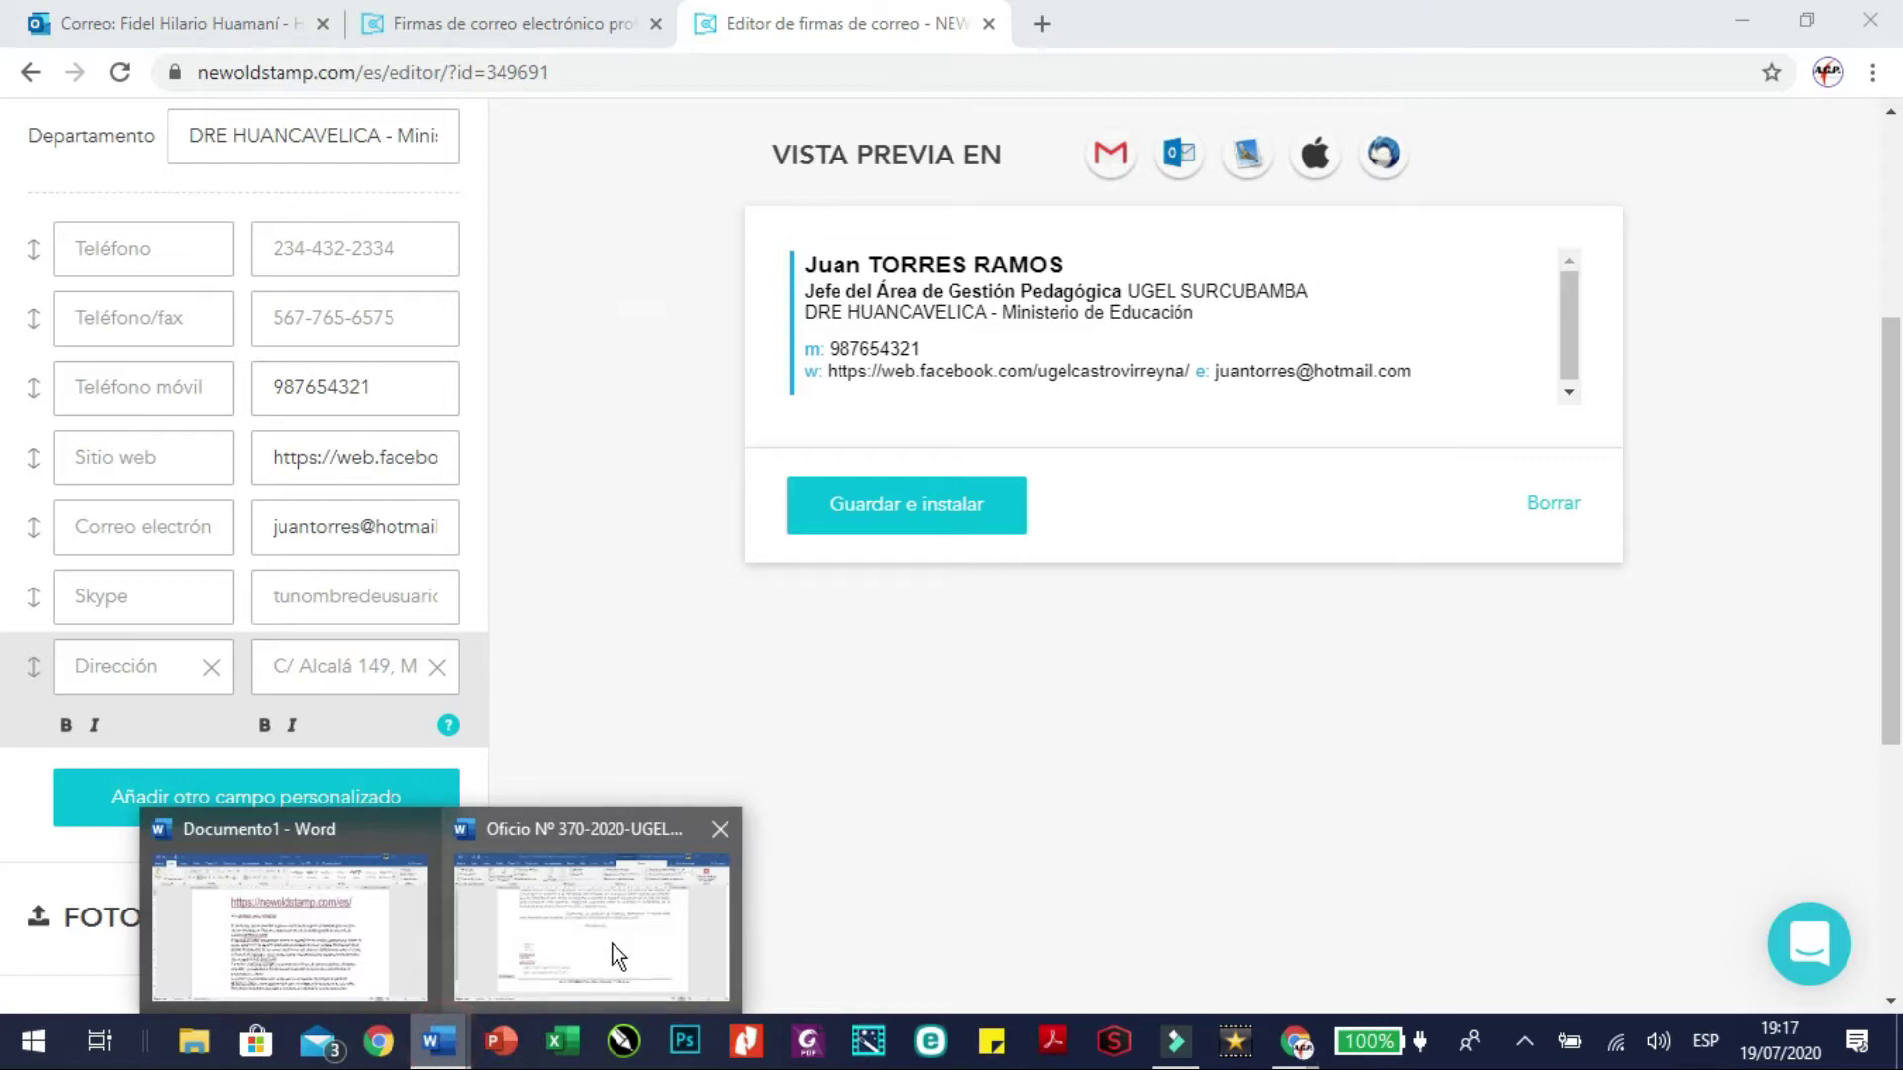
left_click(613, 941)
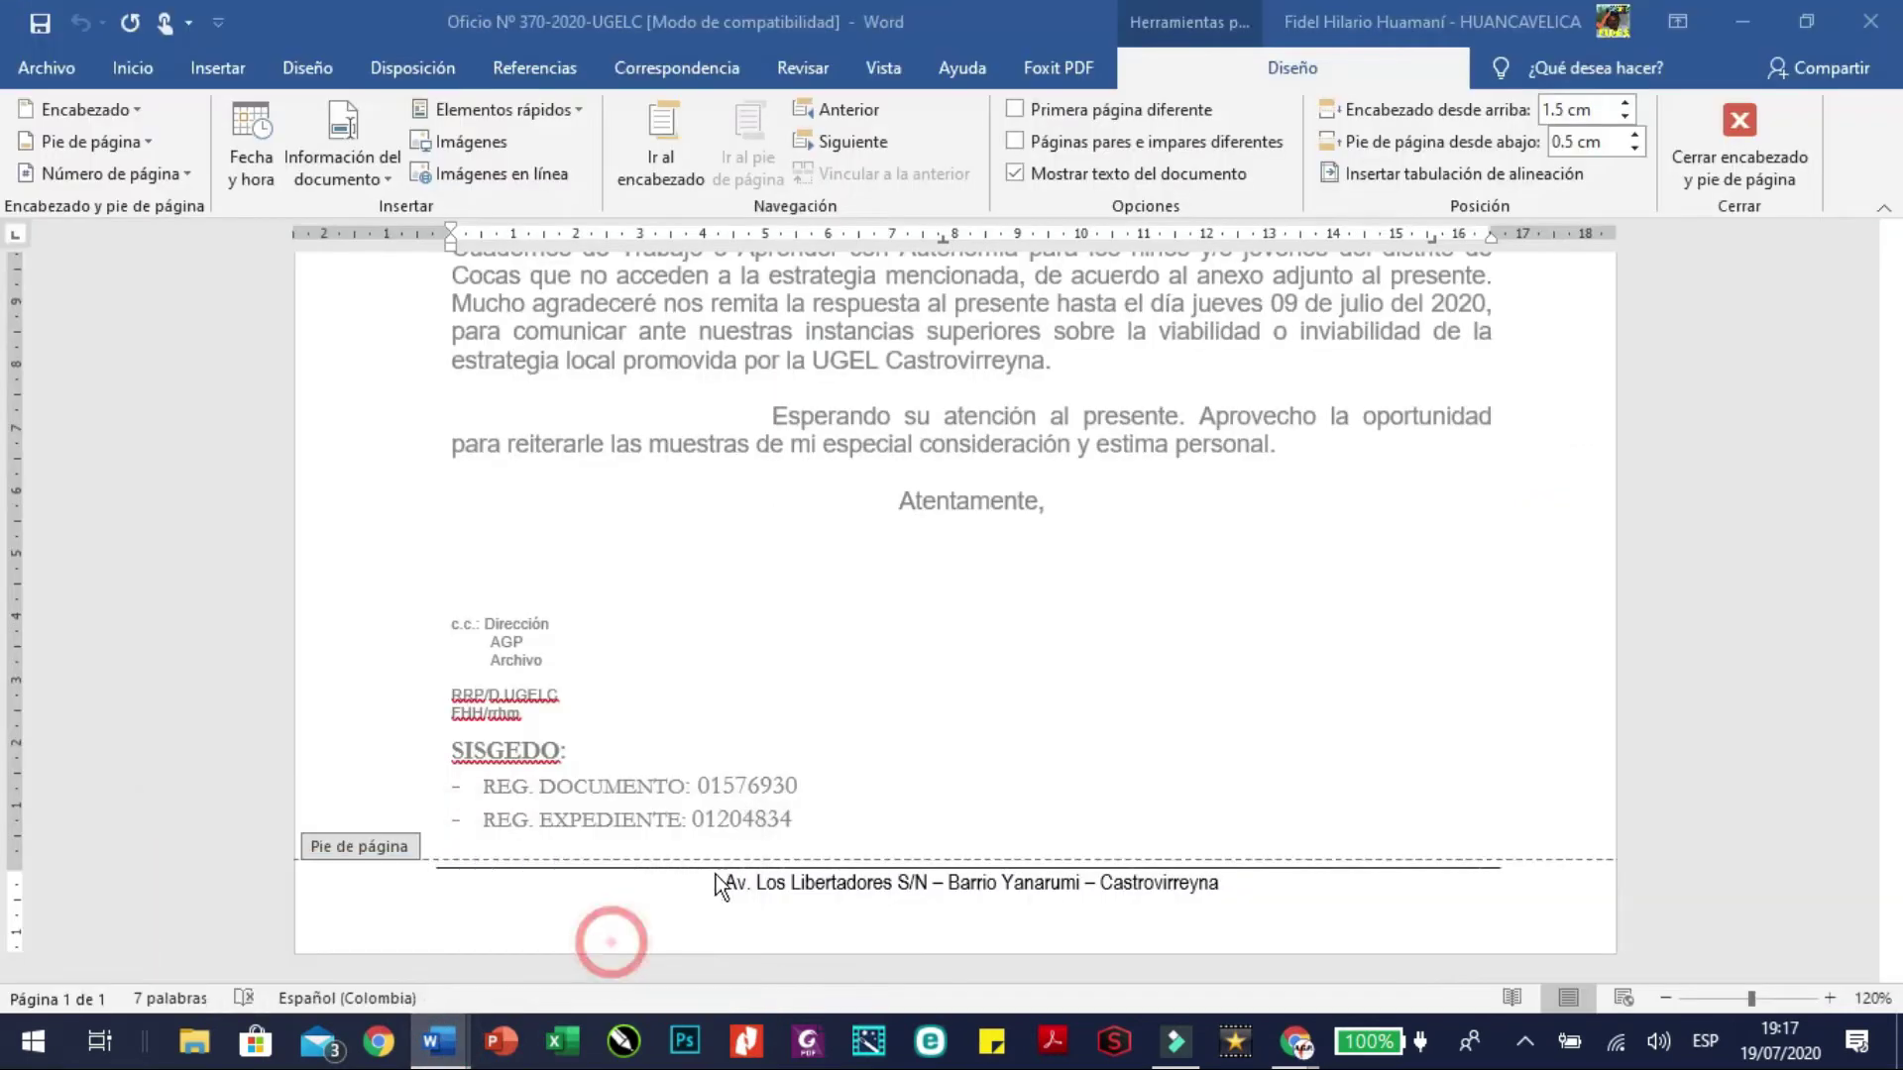
right_click(812, 884)
left_click(891, 585)
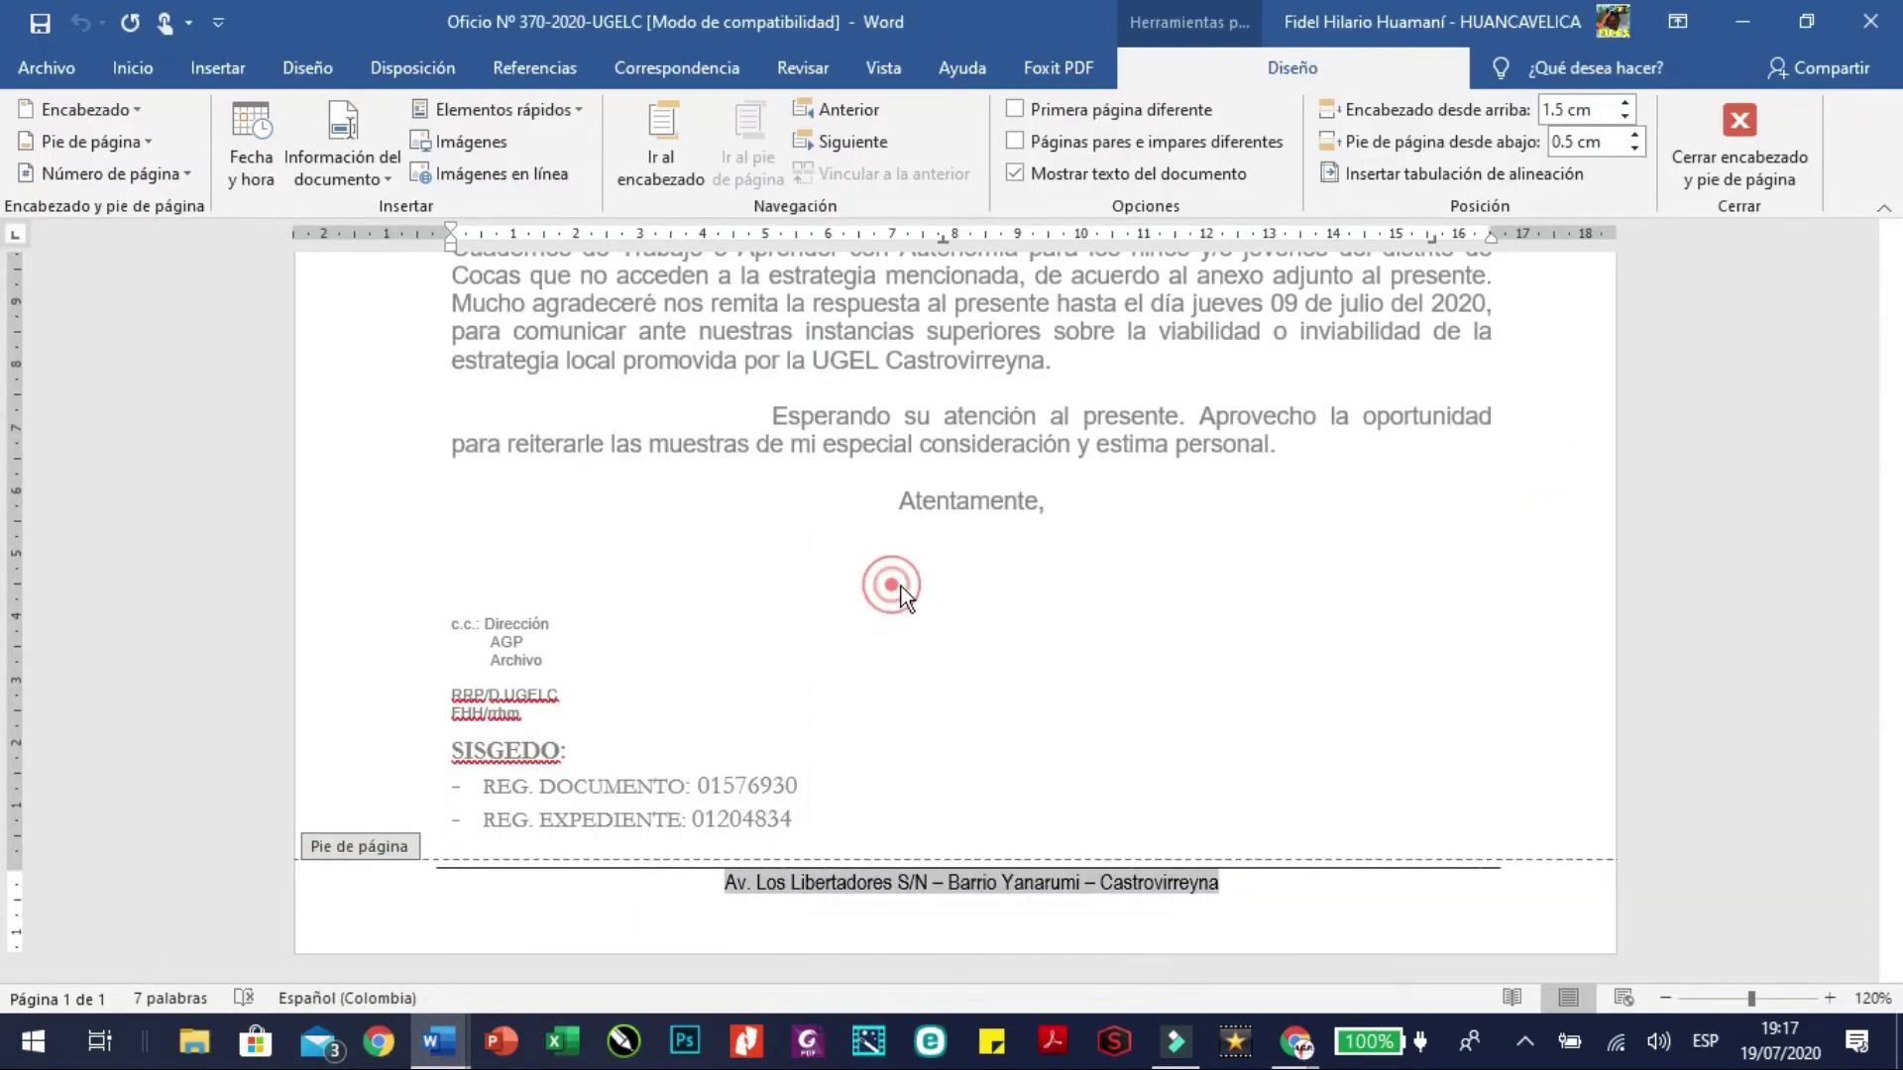
mouse_move(1295, 1041)
left_click(1215, 939)
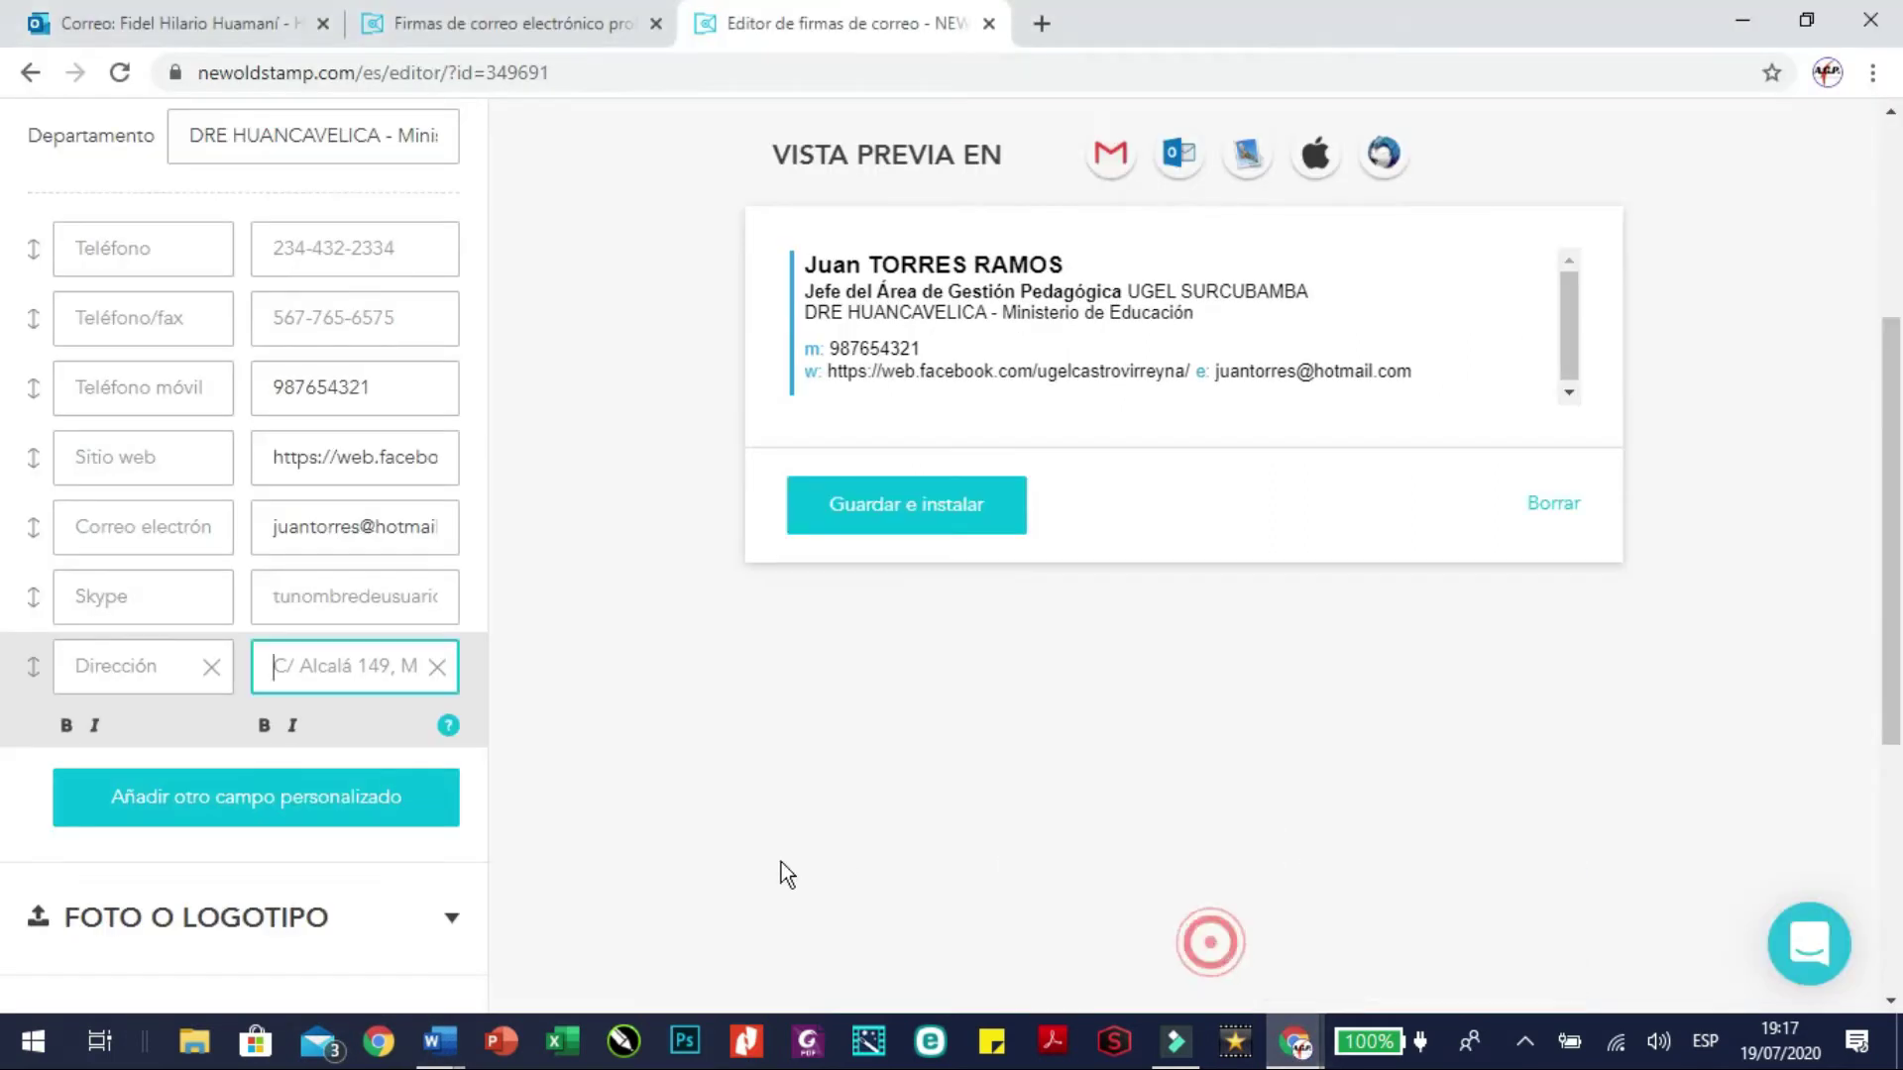
Paste the copied office address into the Dirección field of the signature
left_click(348, 667)
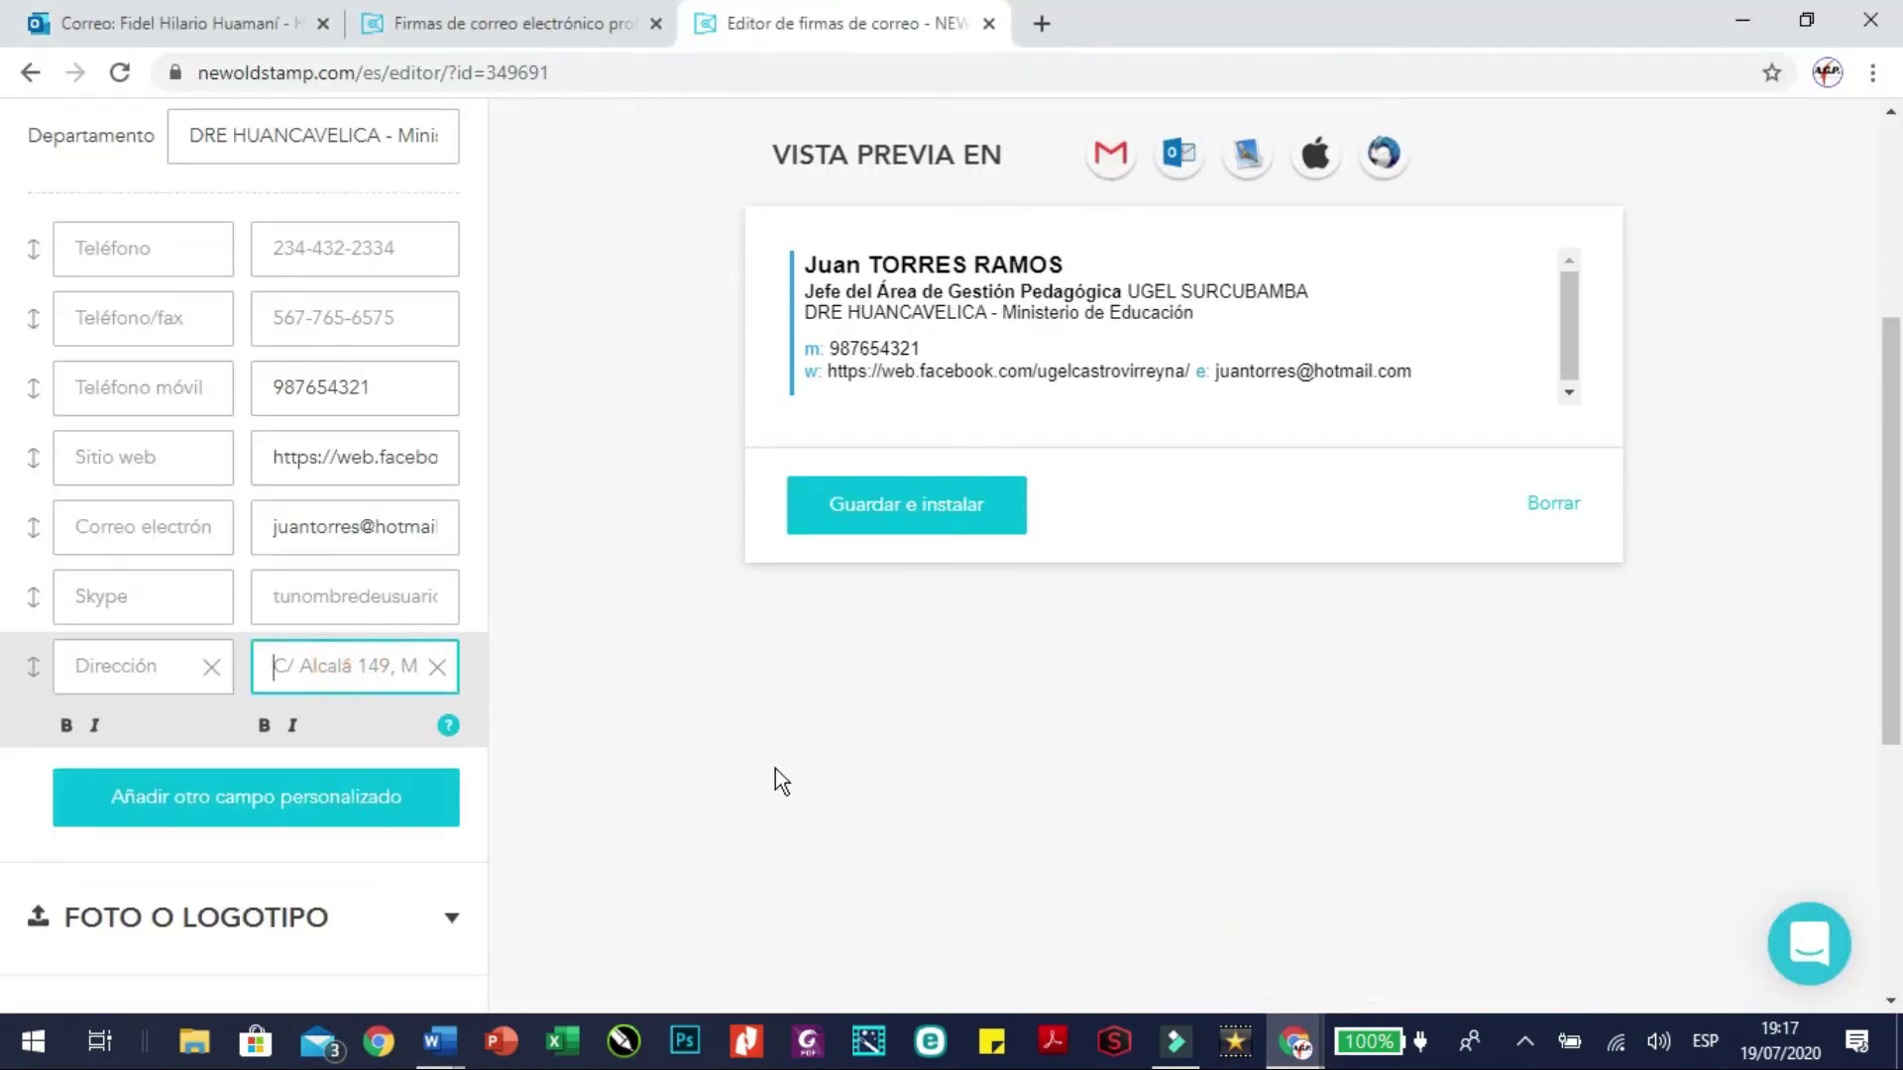
type("Av. Los Libertadores S/N – Barrio Yanarumi – Castrovirreyna")
left_click(681, 665)
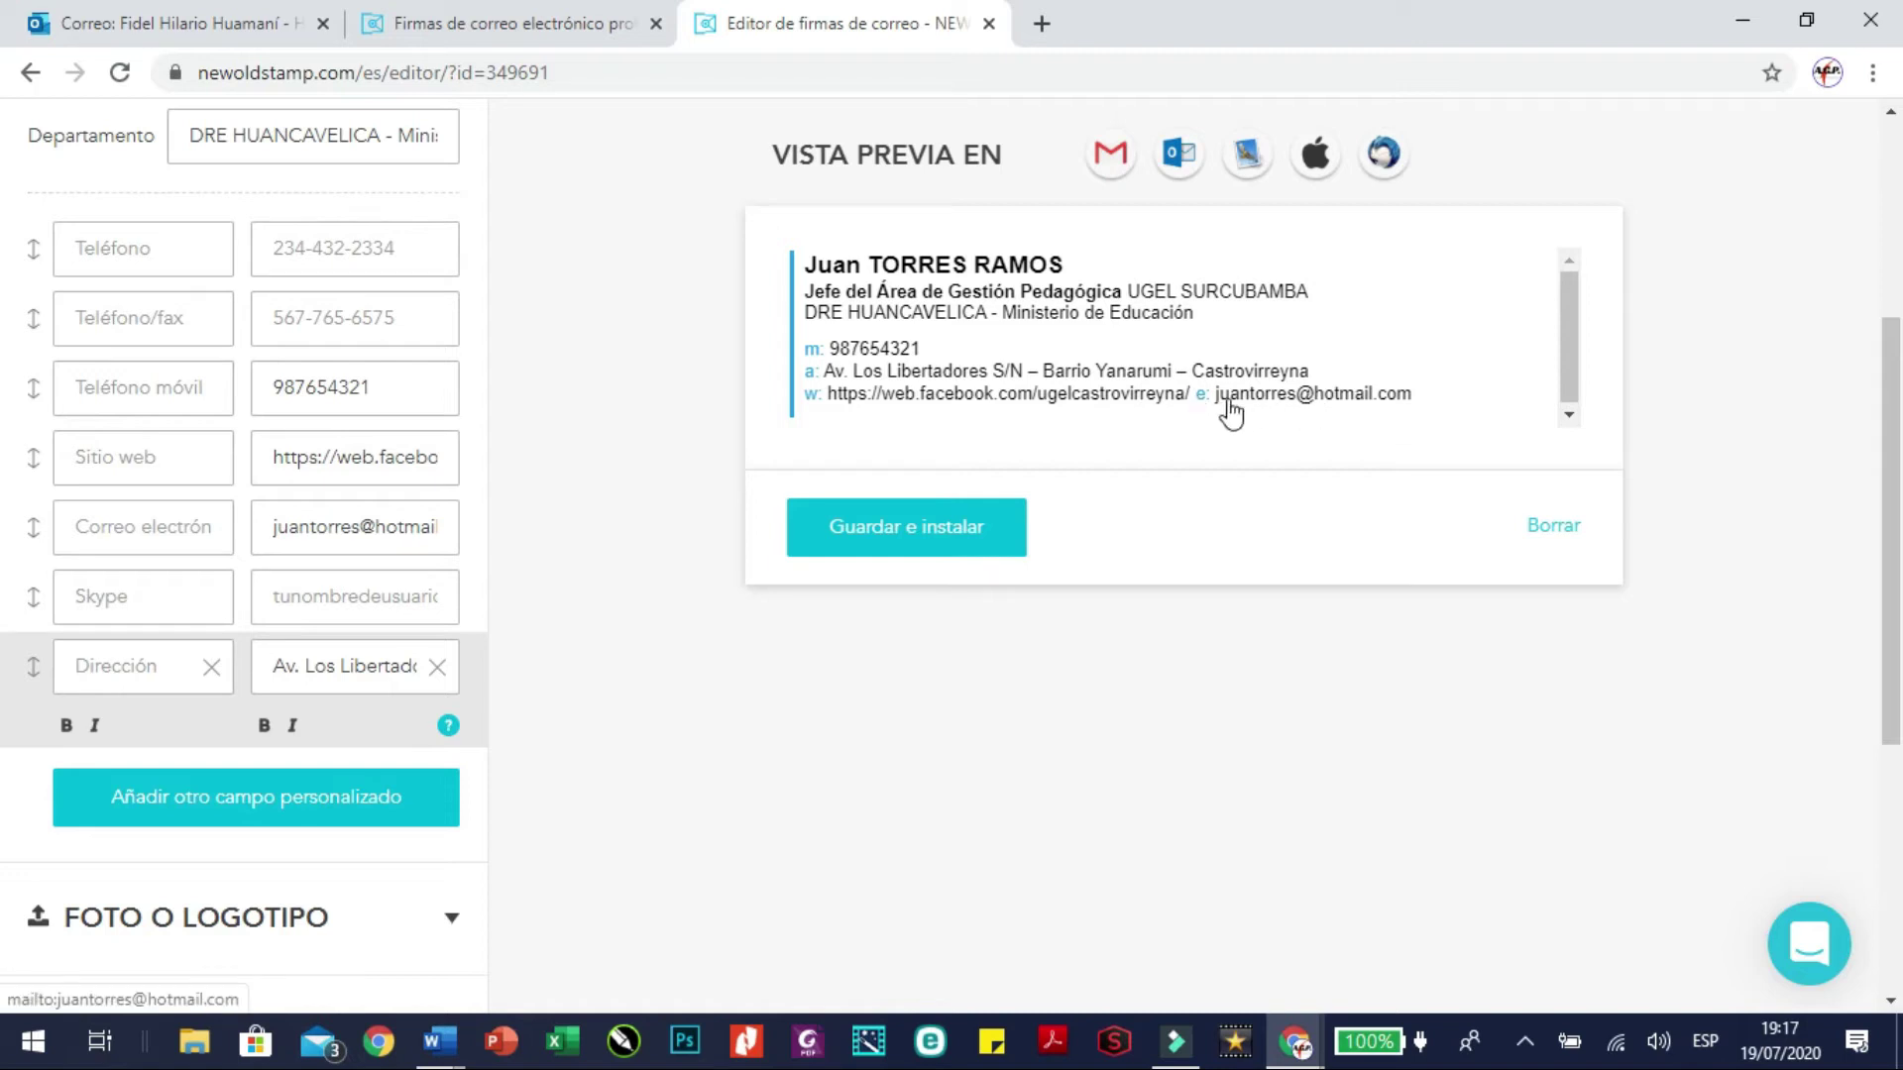
scroll(567, 590, "down", 3)
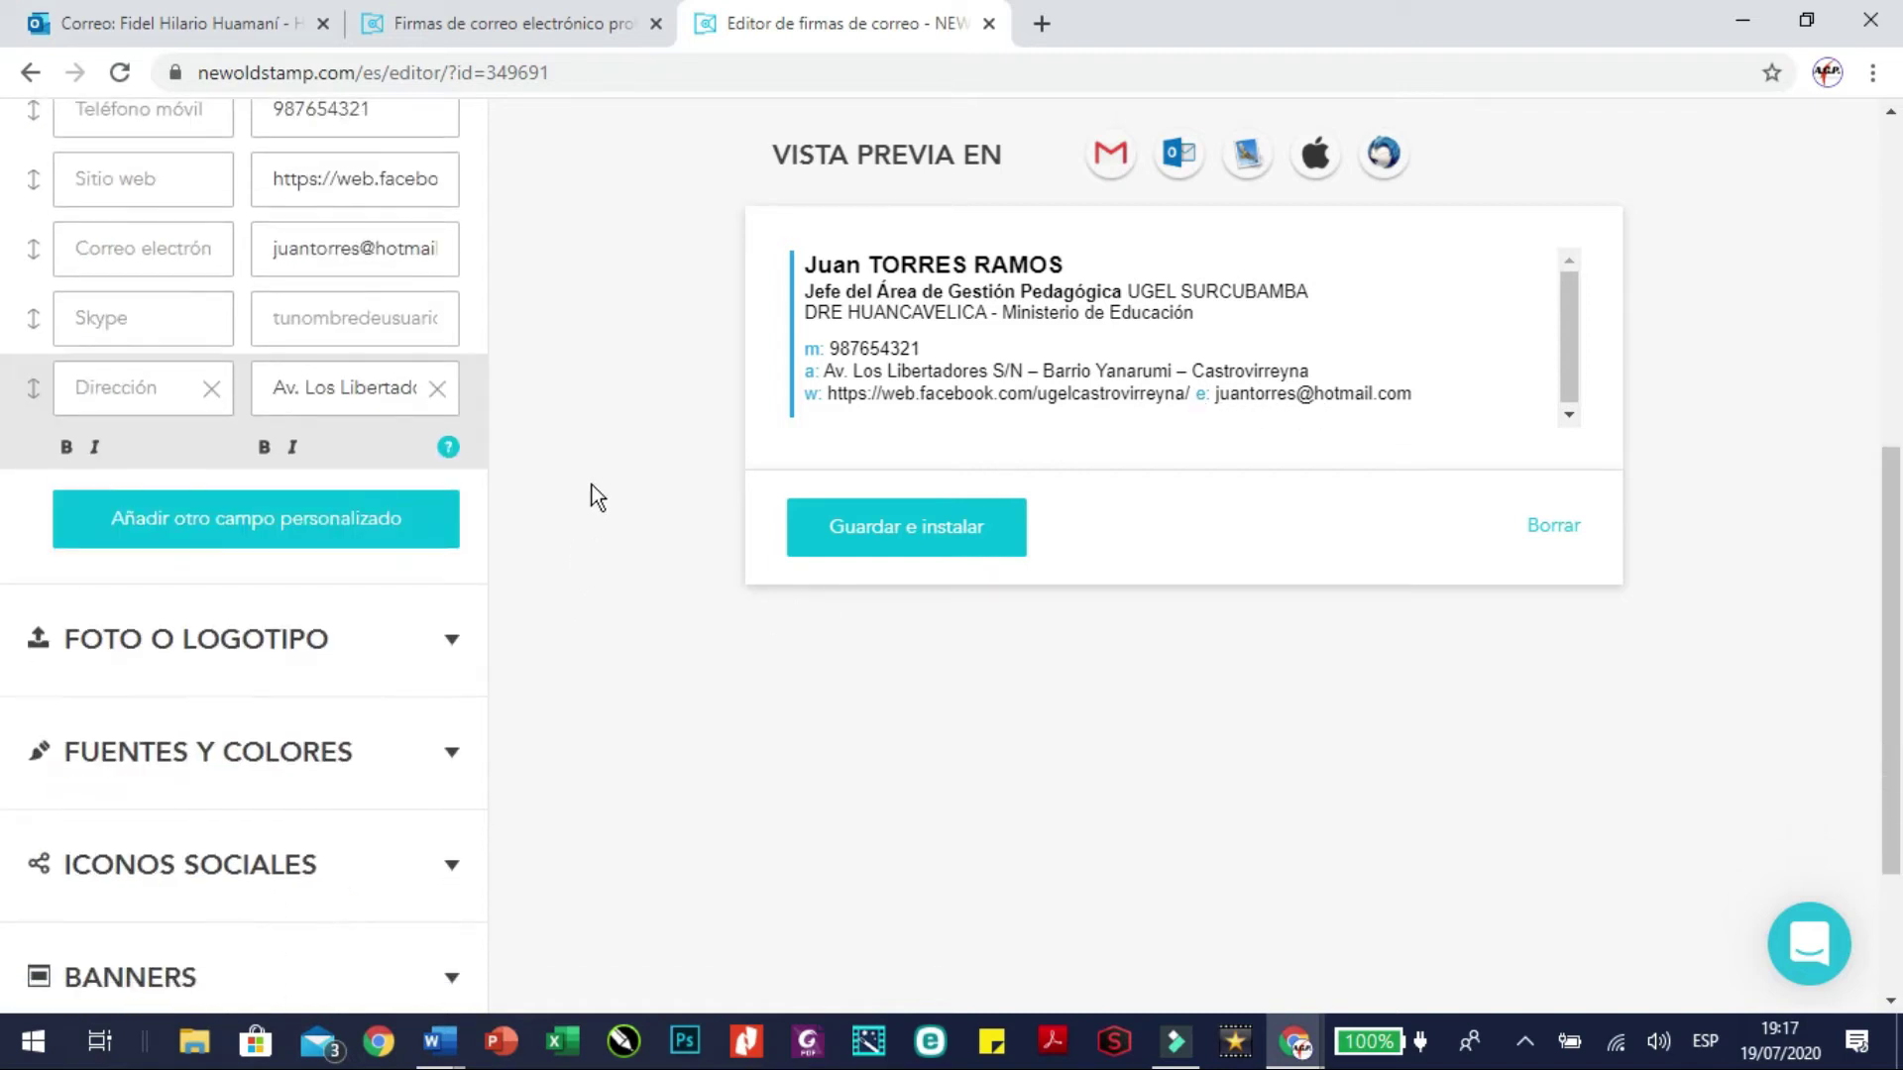
Expand Foto o logotipo and open the Sube un archivo picker showing the Imágenes folder
scroll(594, 495, "down", 3)
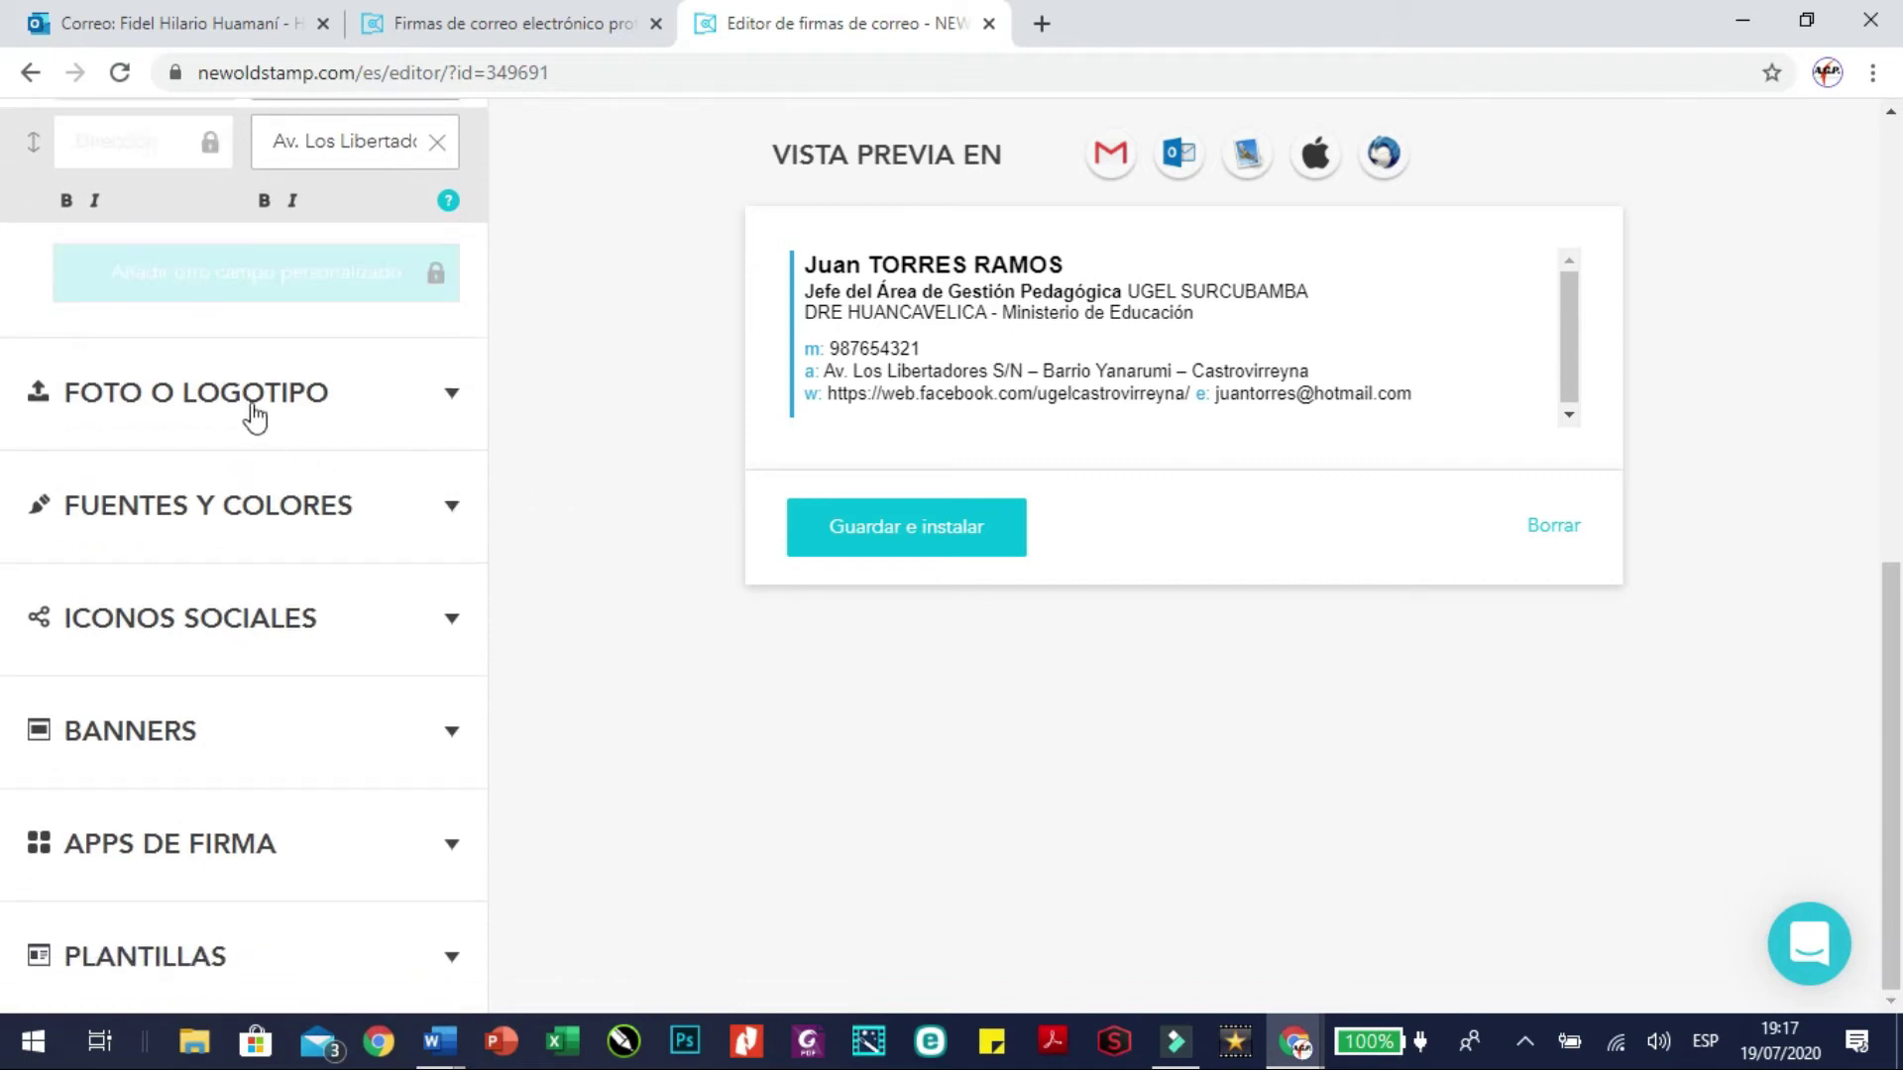
left_click(182, 401)
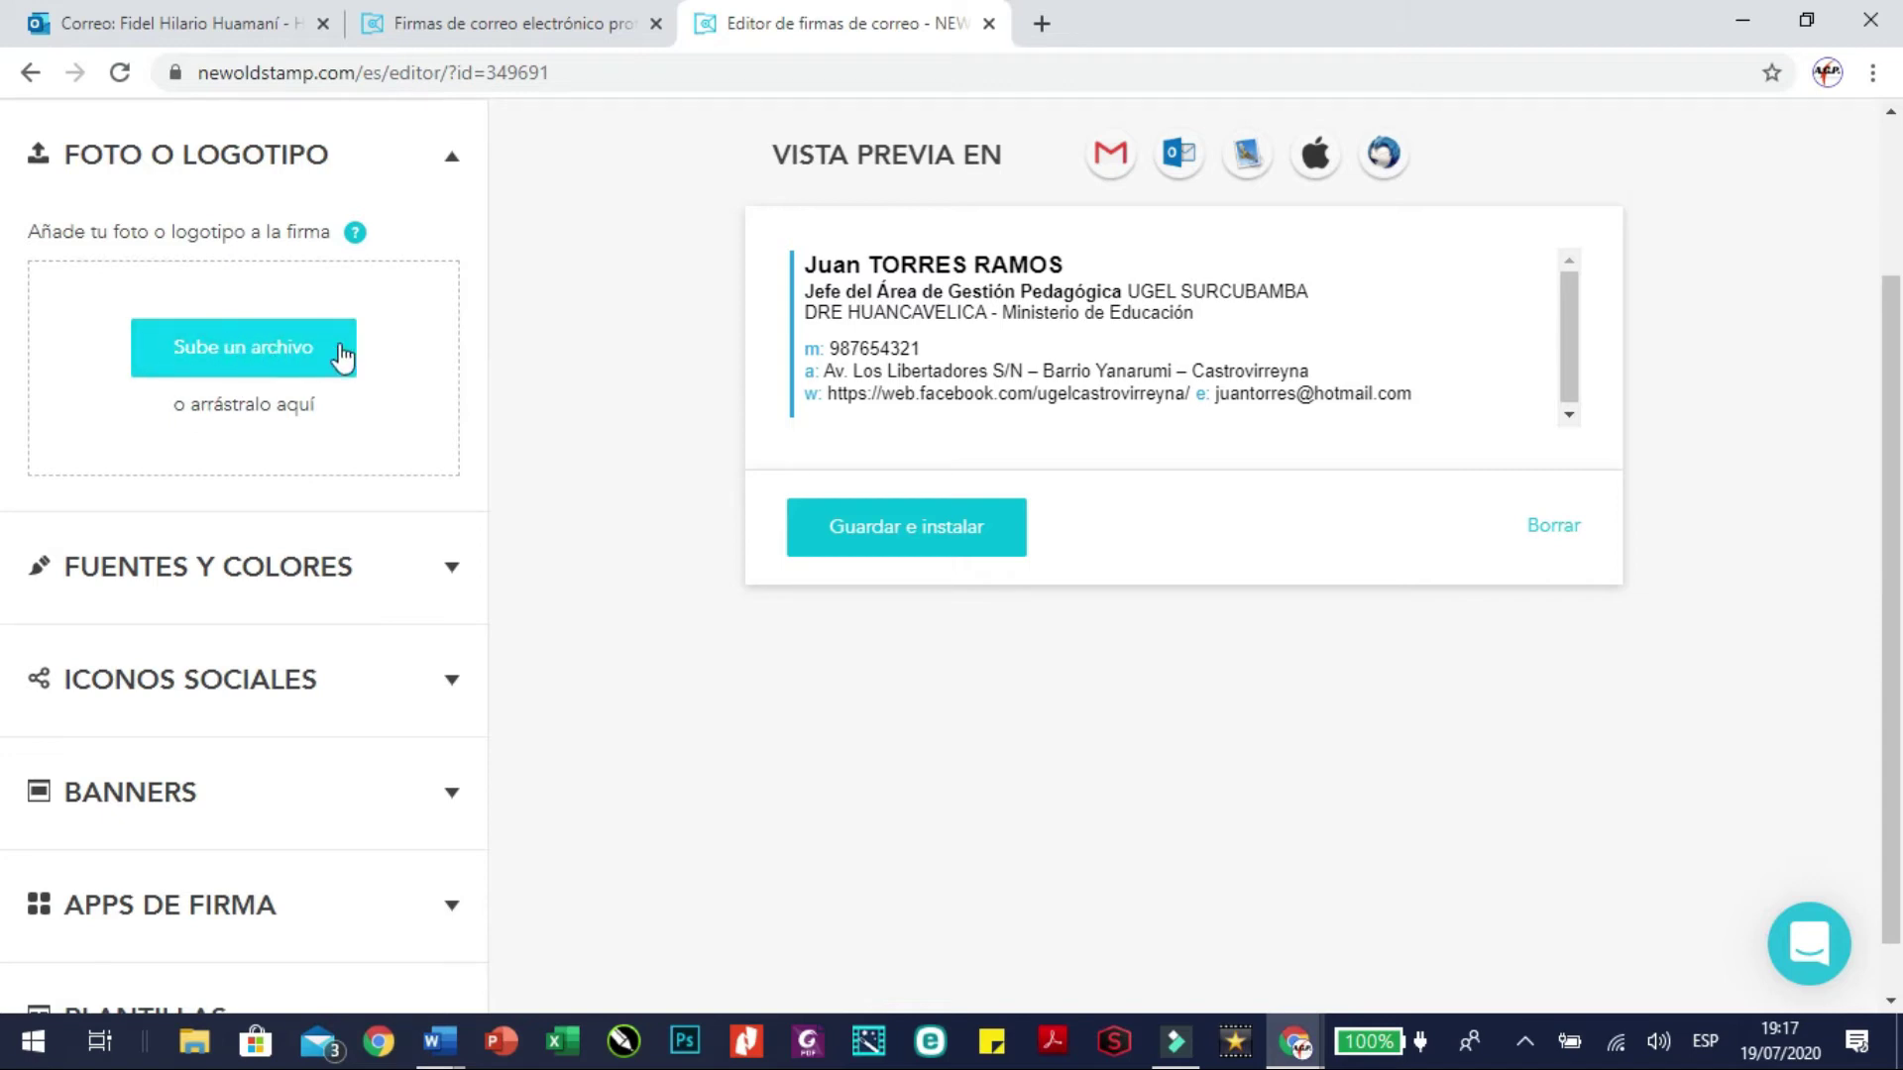
left_click(252, 347)
left_click(702, 403)
Upload the CASTROV_ESCUDO PNG crest from the Abrir dialog as the signature logo
scroll(698, 402, "down", 10)
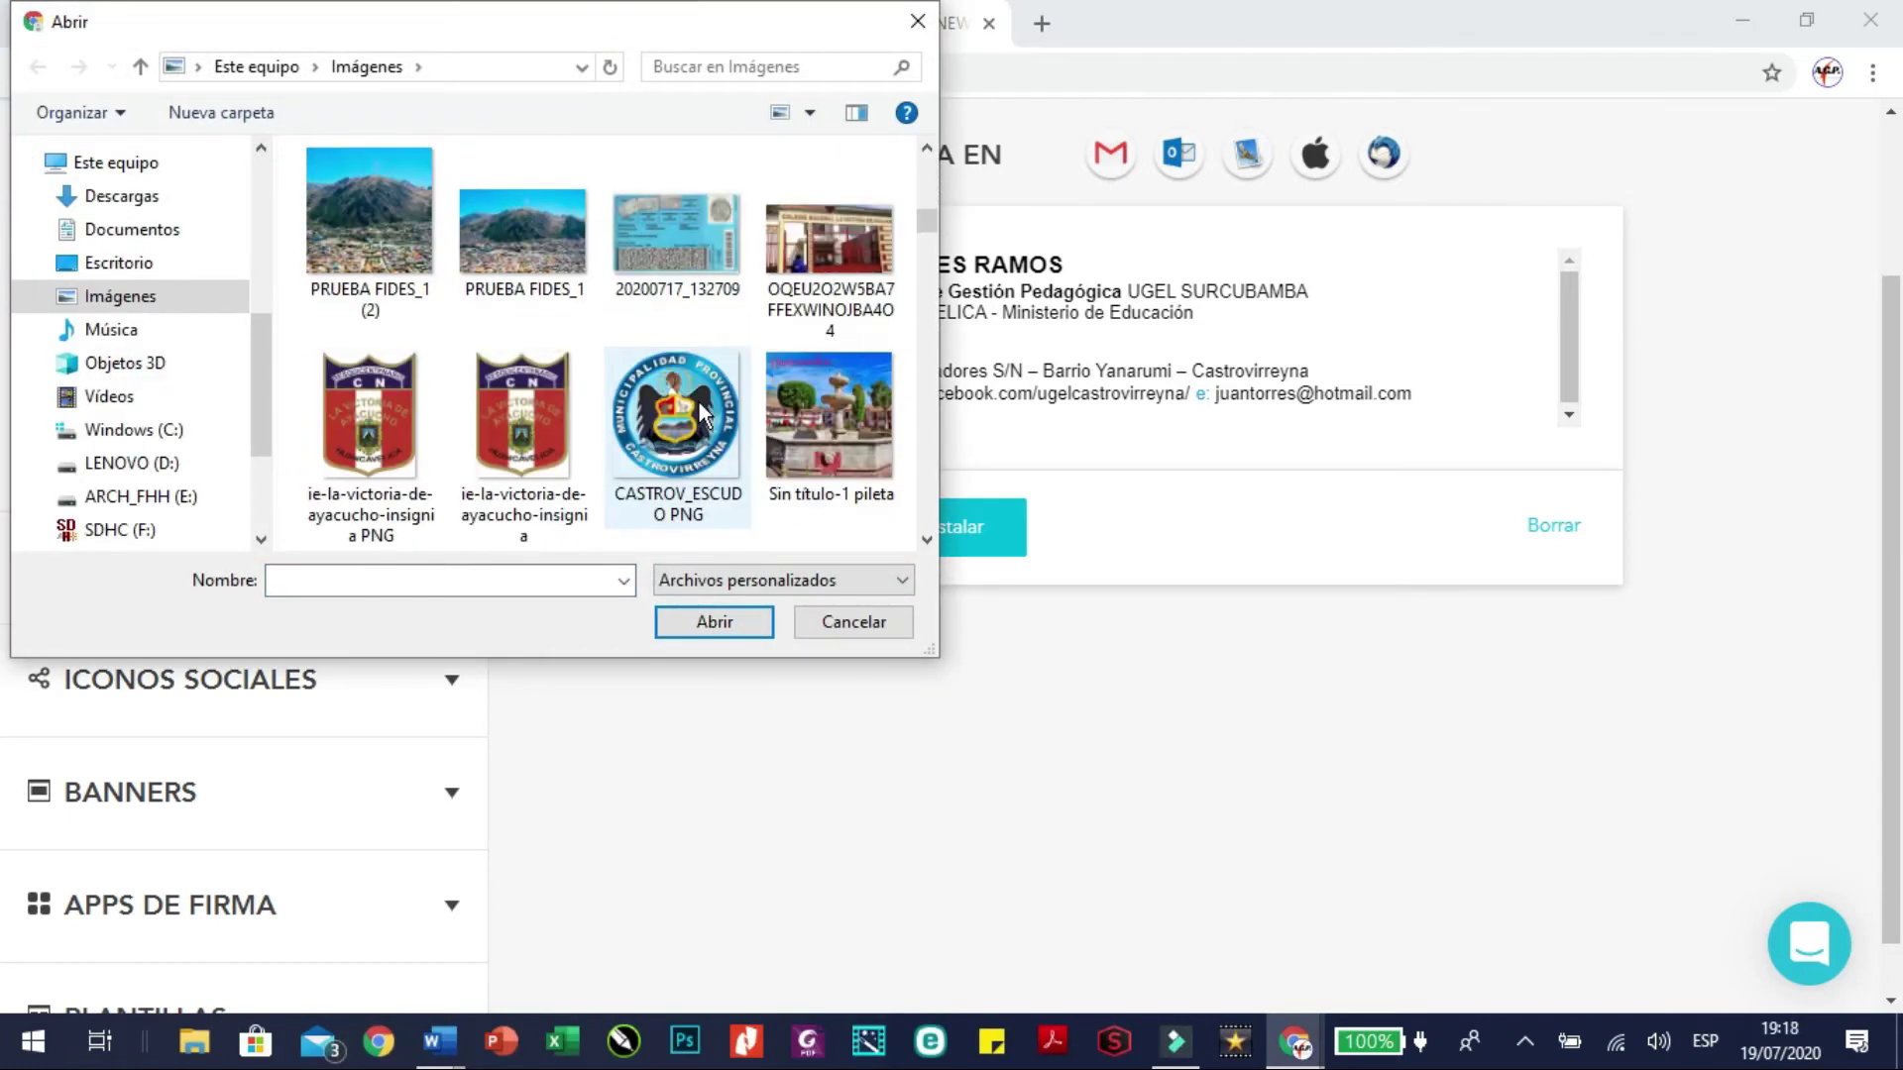
left_click(575, 418)
left_click(664, 407)
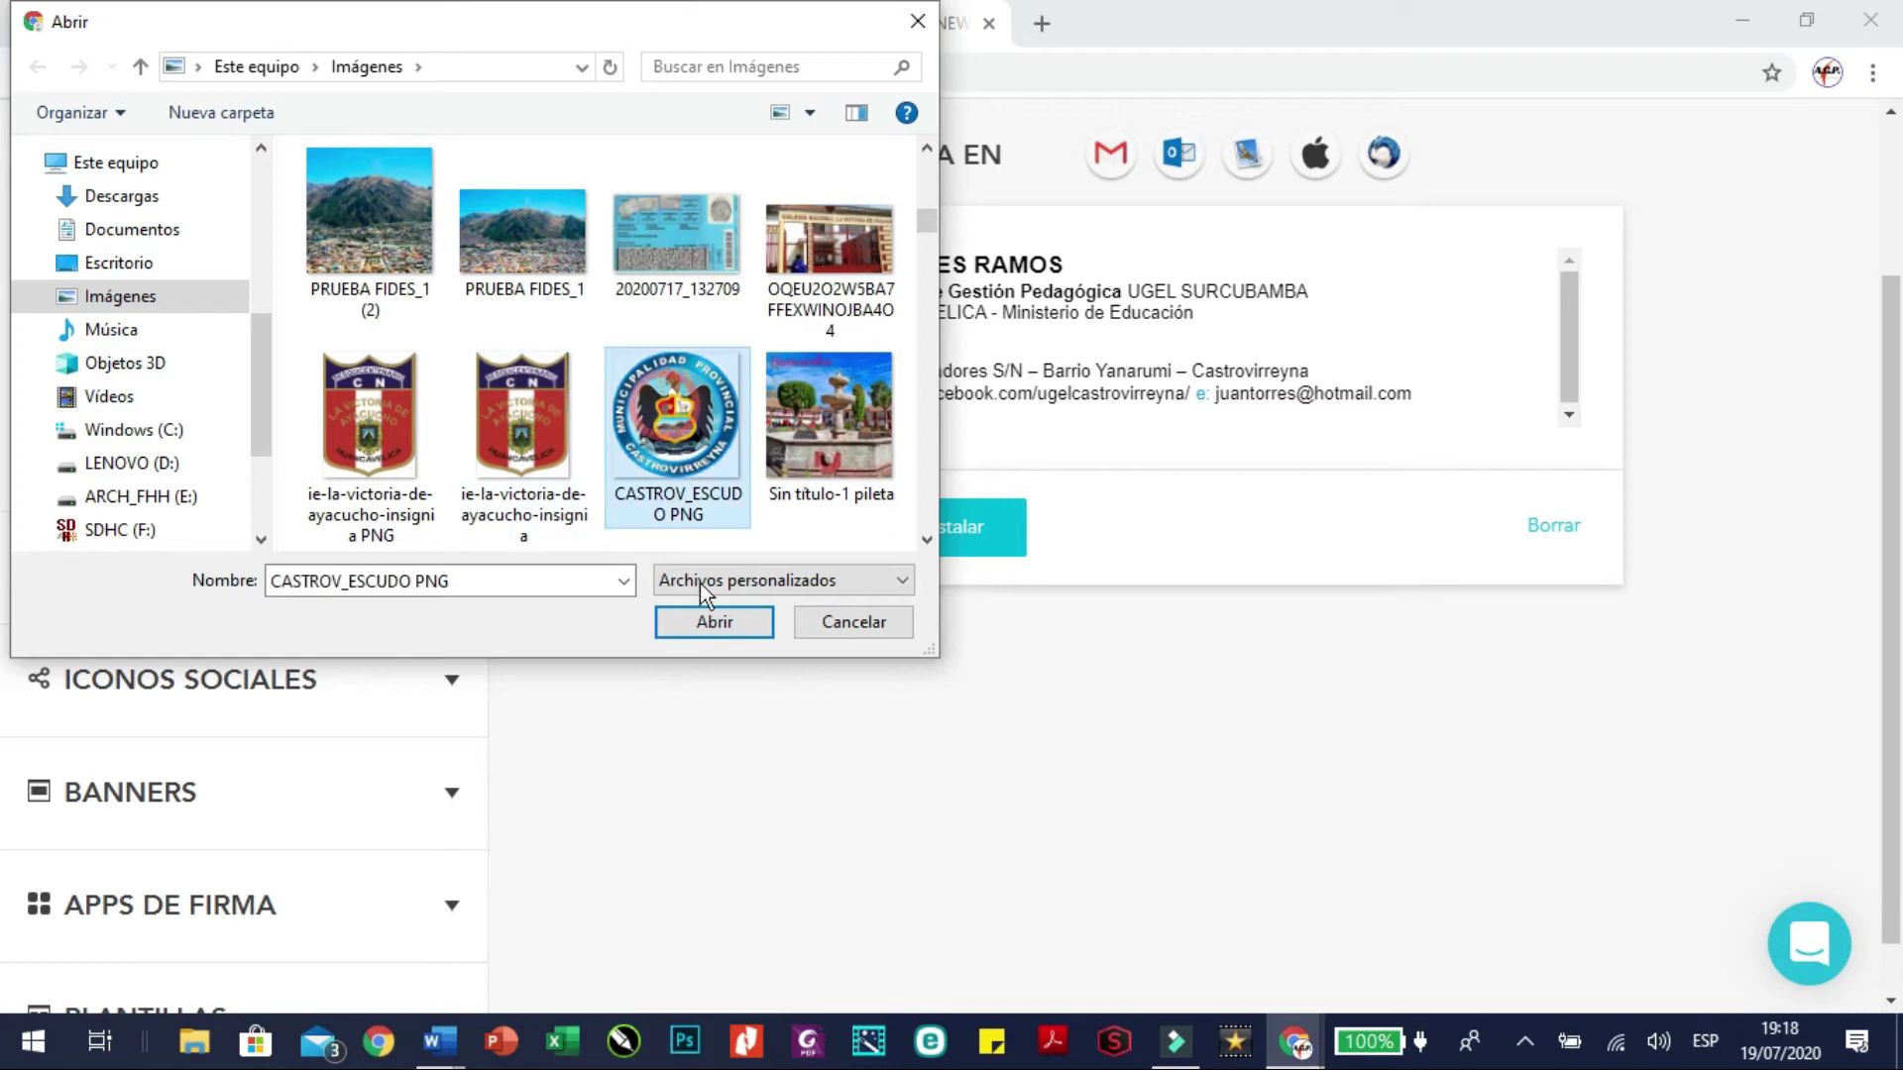
left_click(699, 626)
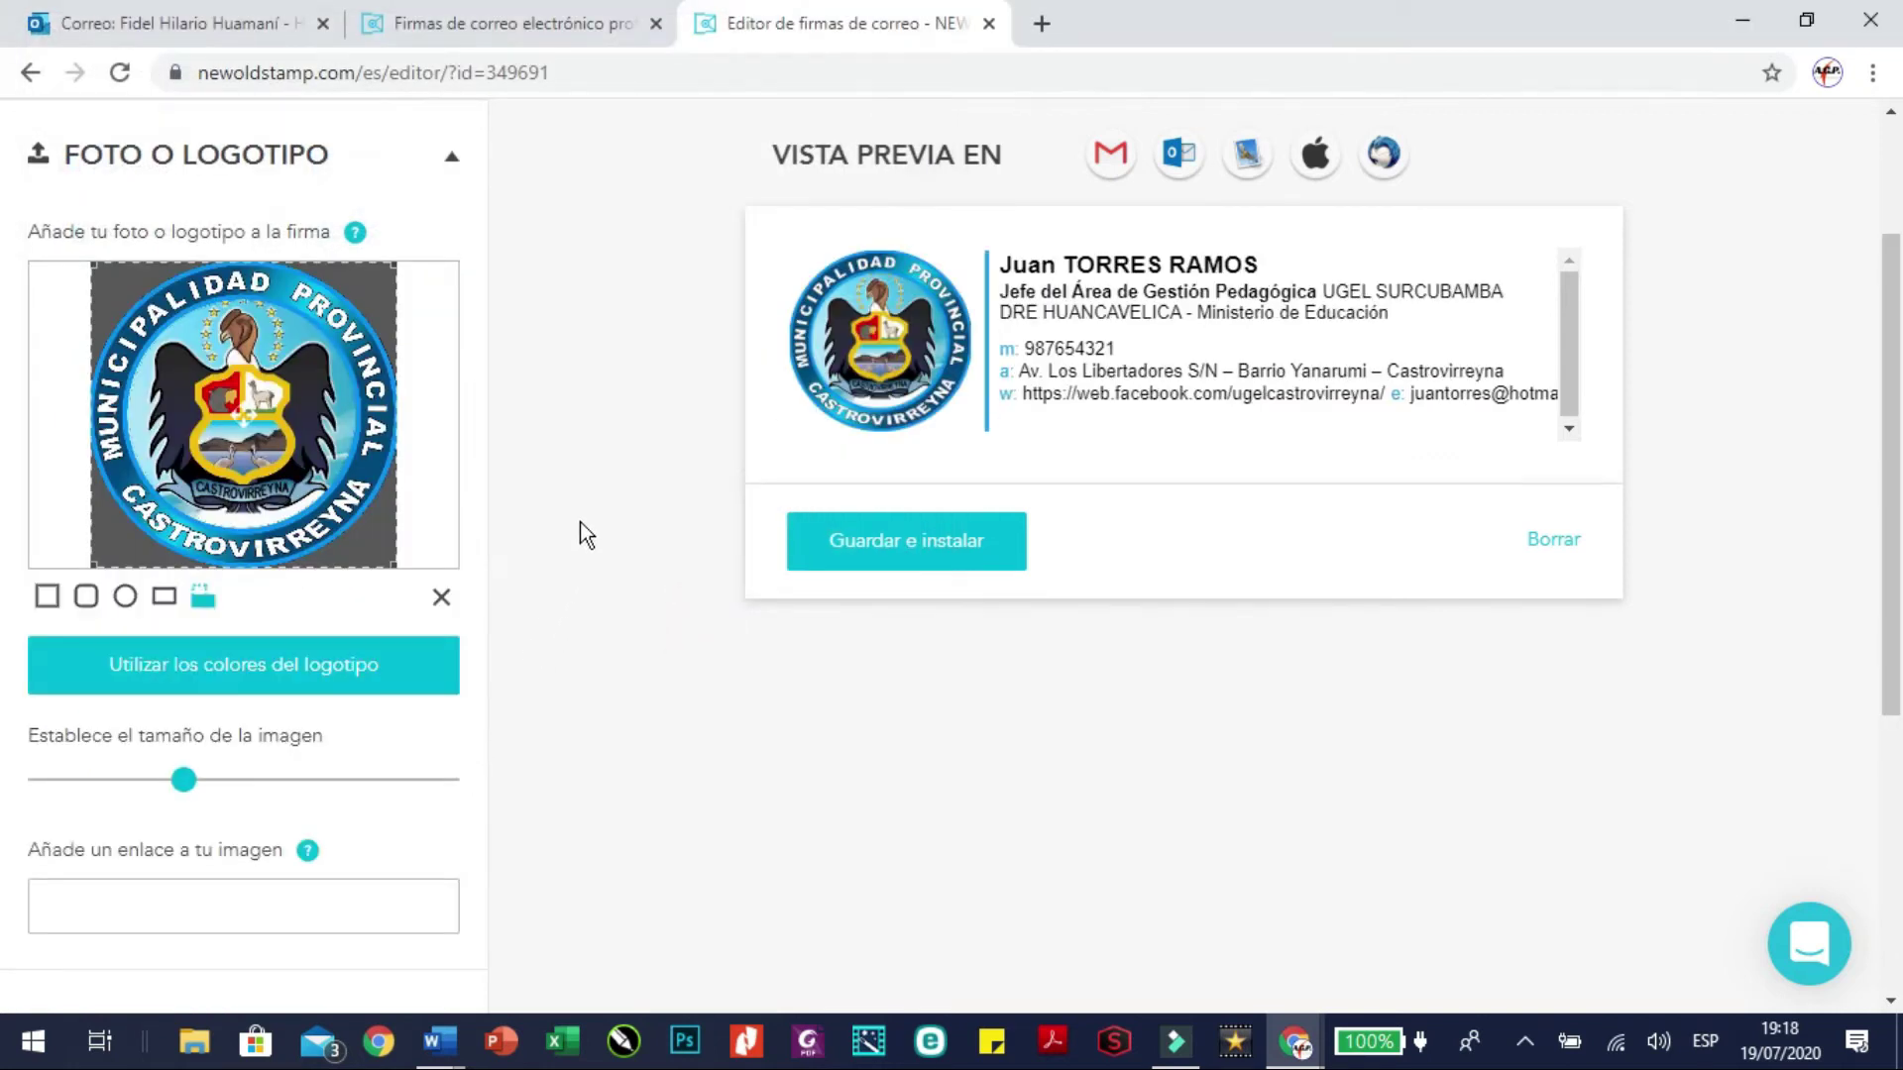
scroll(579, 521, "down", 3)
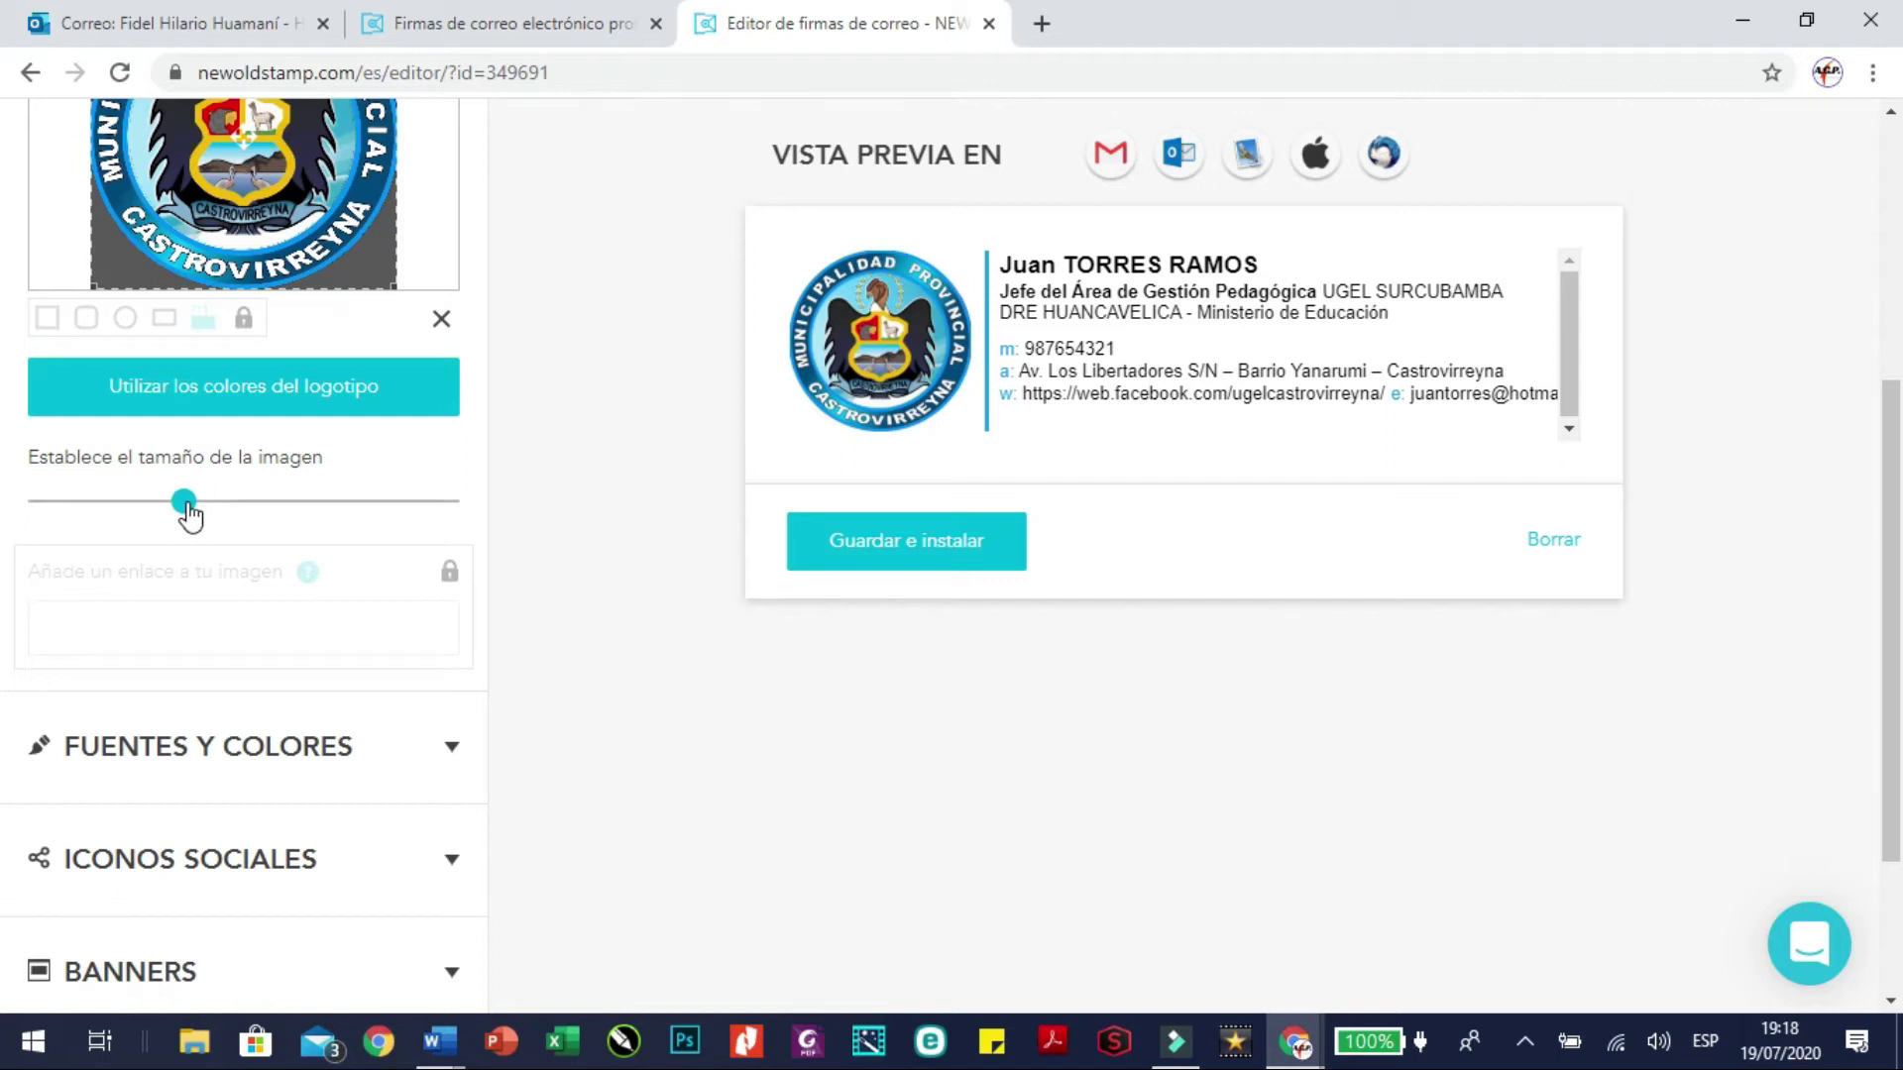
scroll(506, 510, "down", 2)
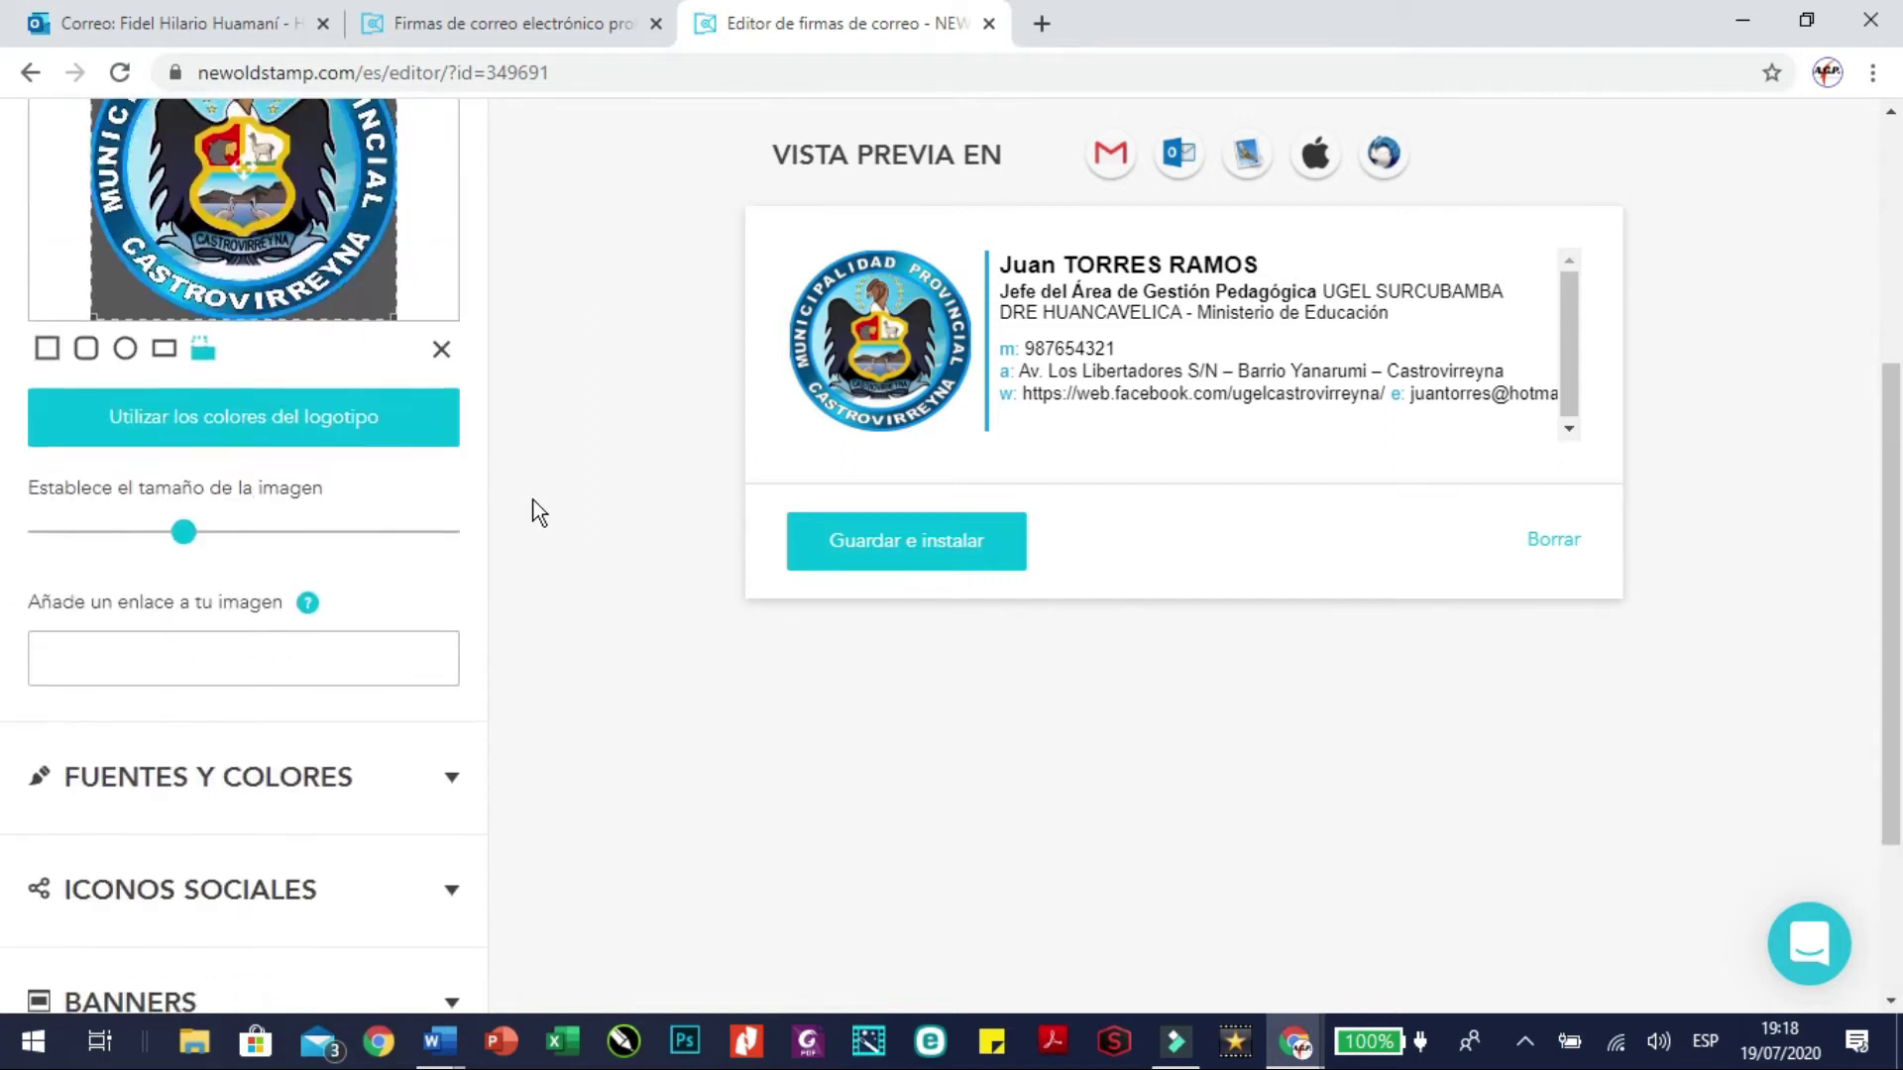